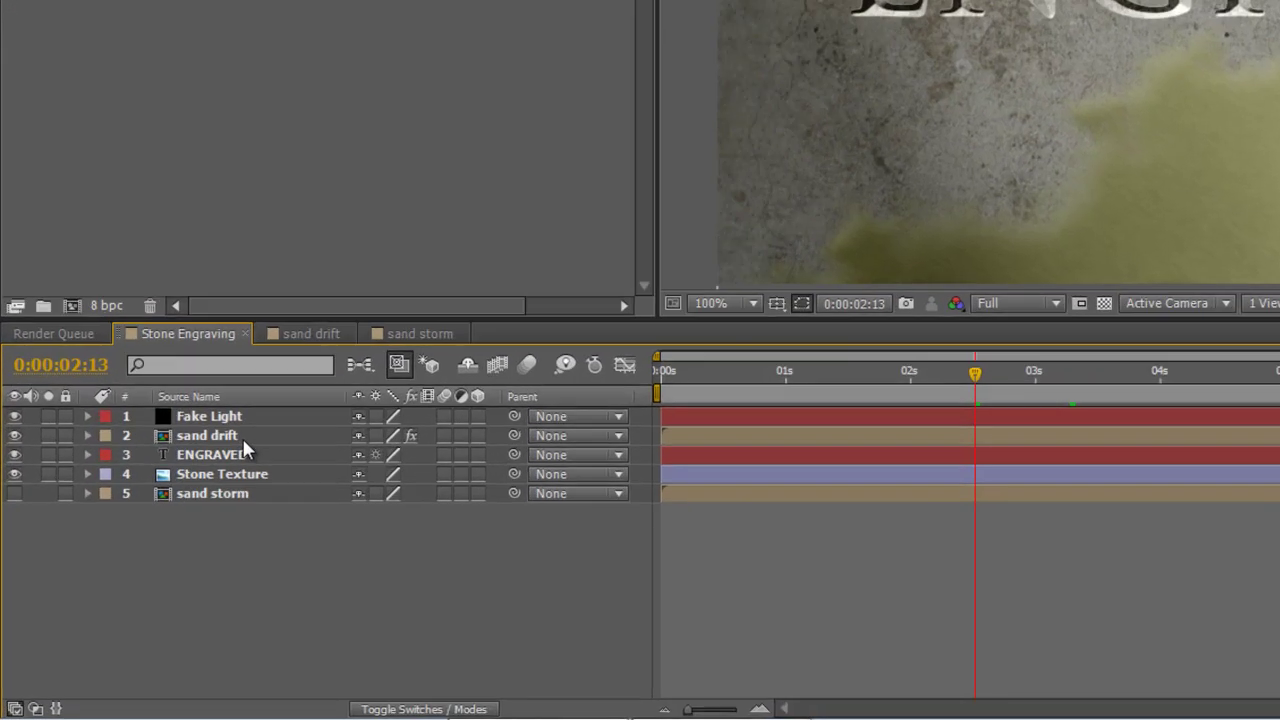
Step: Apply a Drop Shadow layer style to sand drift and set its Opacity to 25%
click(142, 553)
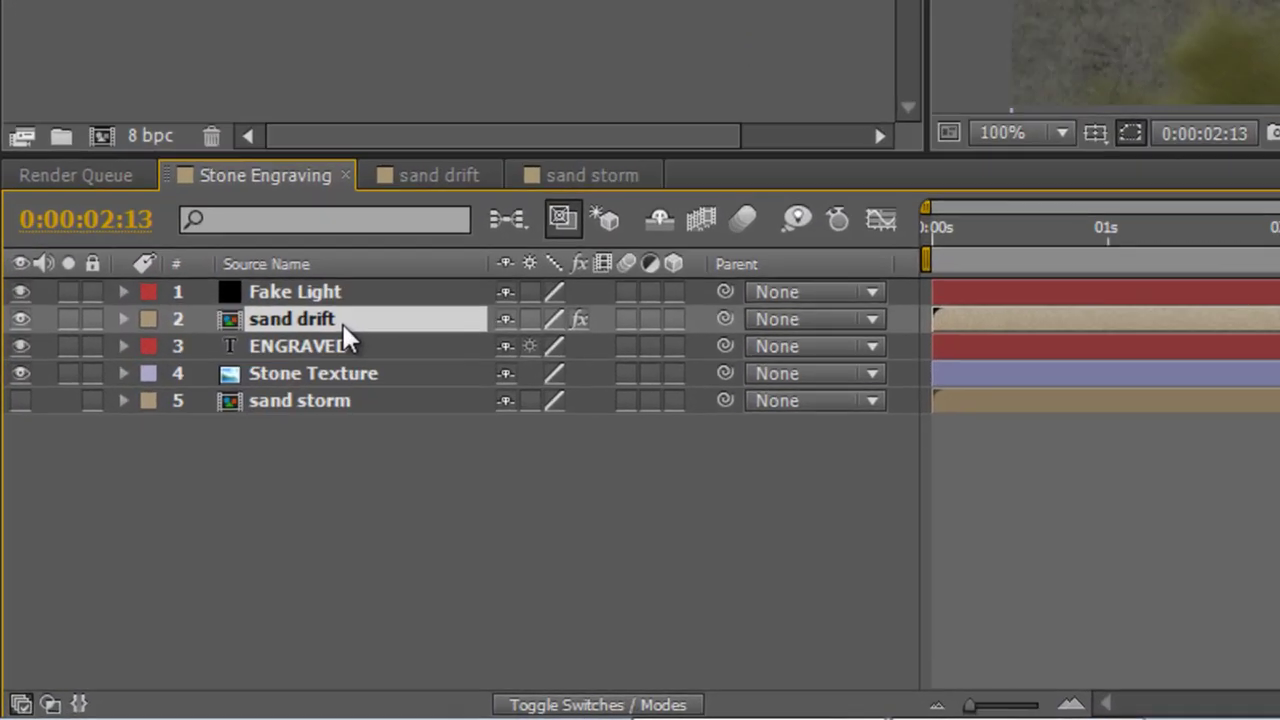
right_click(342, 321)
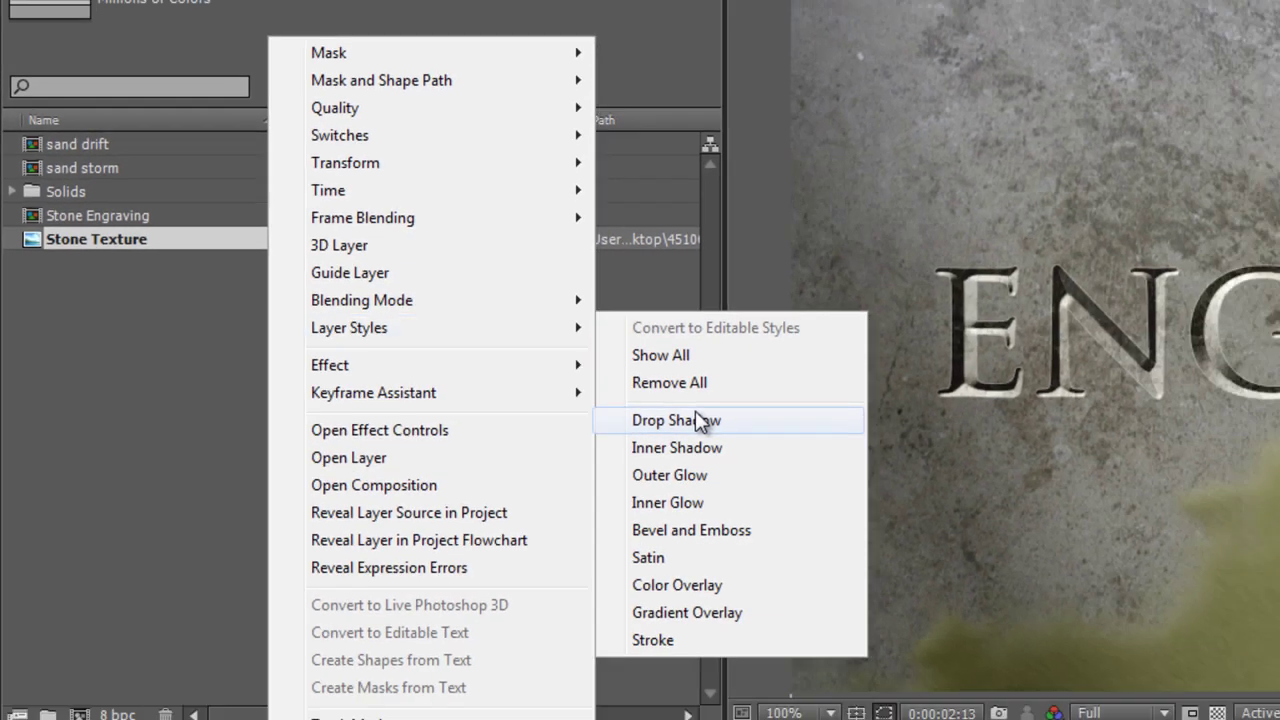
click(880, 482)
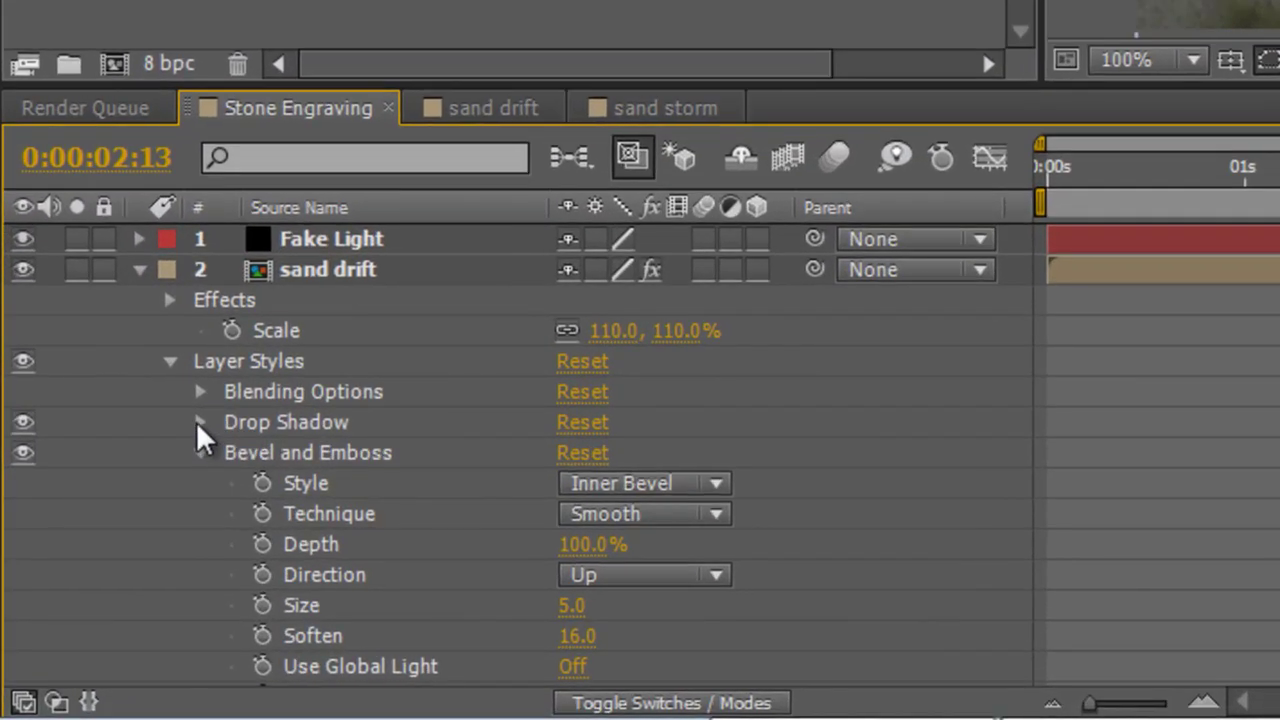
click(198, 423)
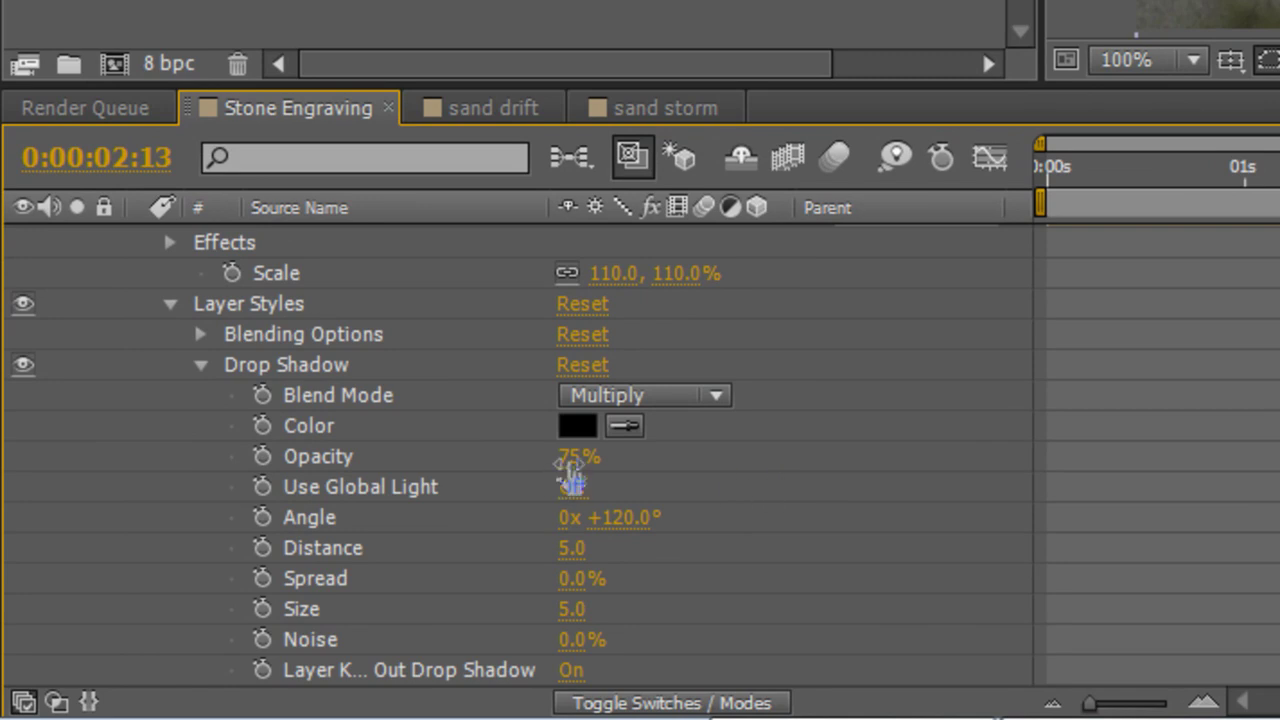
click(572, 458)
text(25)
key(Return)
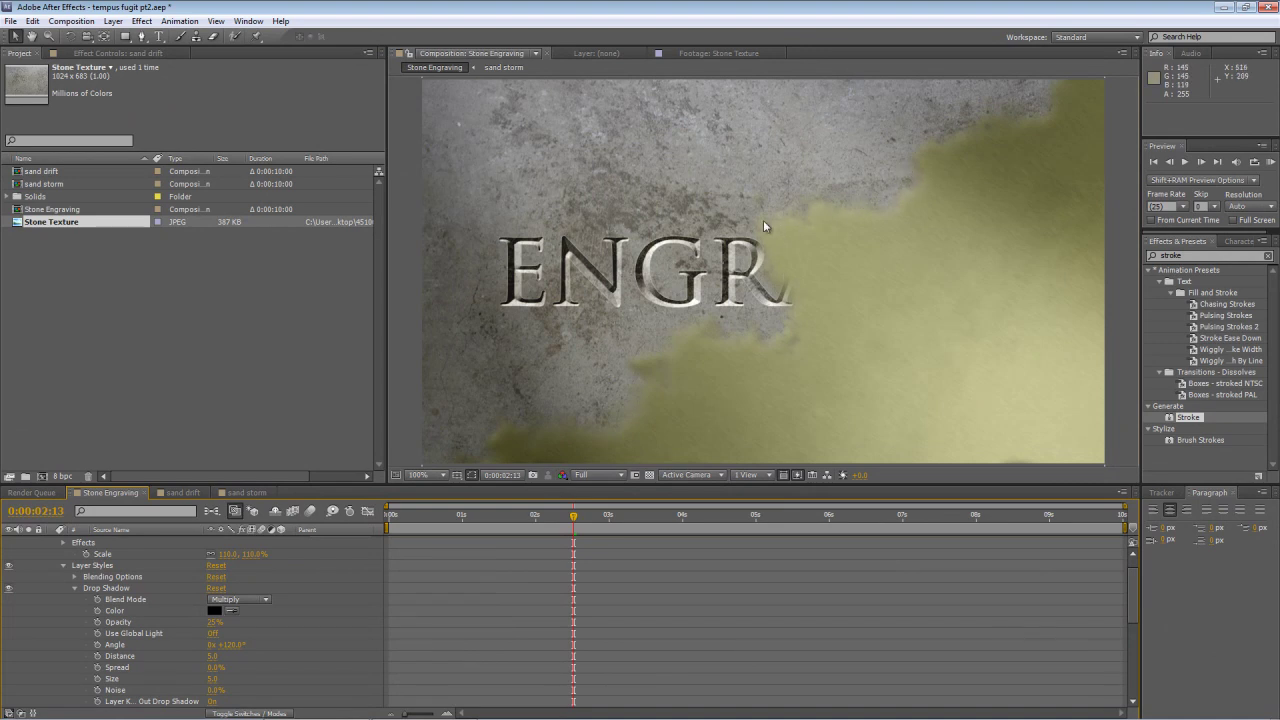
scroll(56, 572, up, 1)
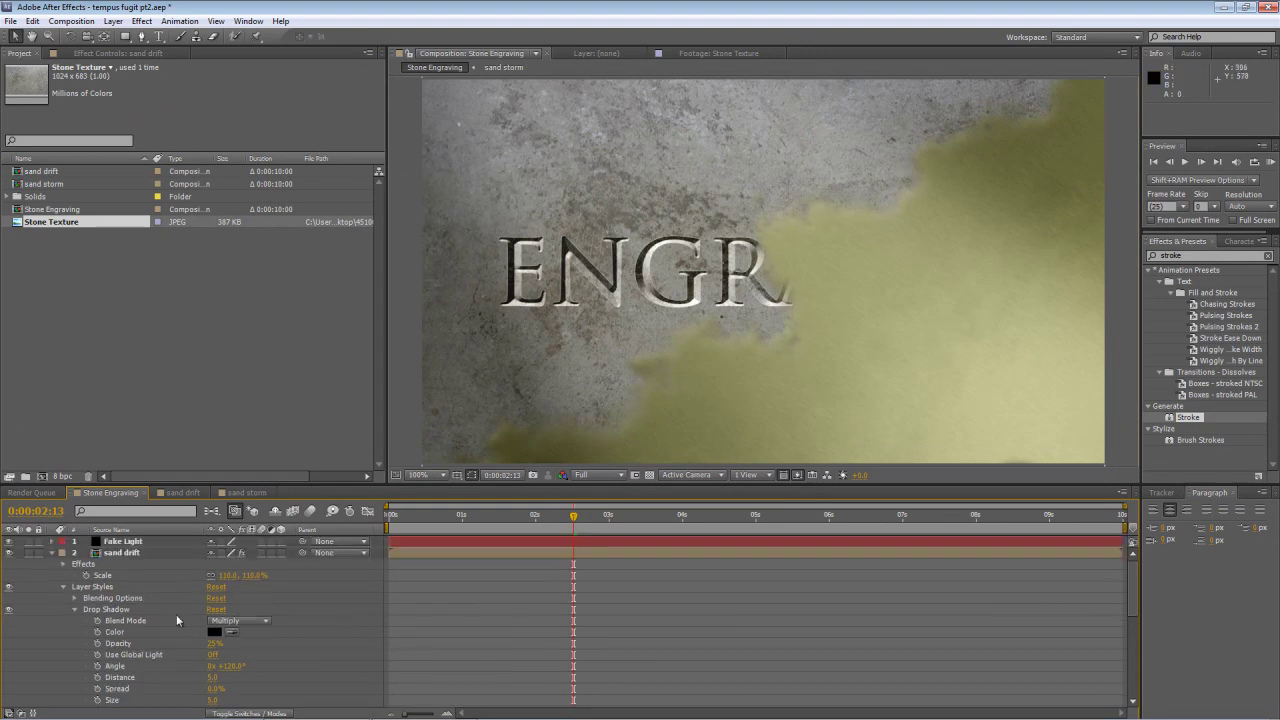
click(51, 552)
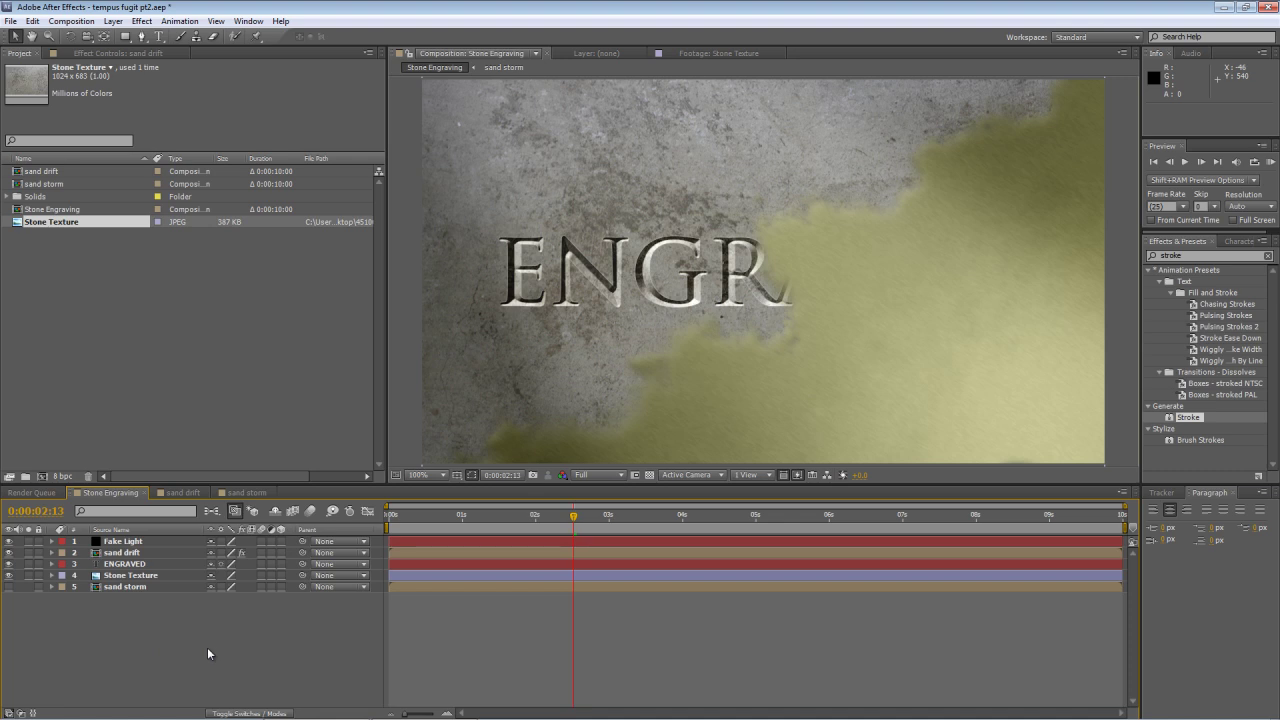
Step: Duplicate ENGRAVED as ENGRAVED 2, set it to Normal blending and delete its layer styles
click(141, 564)
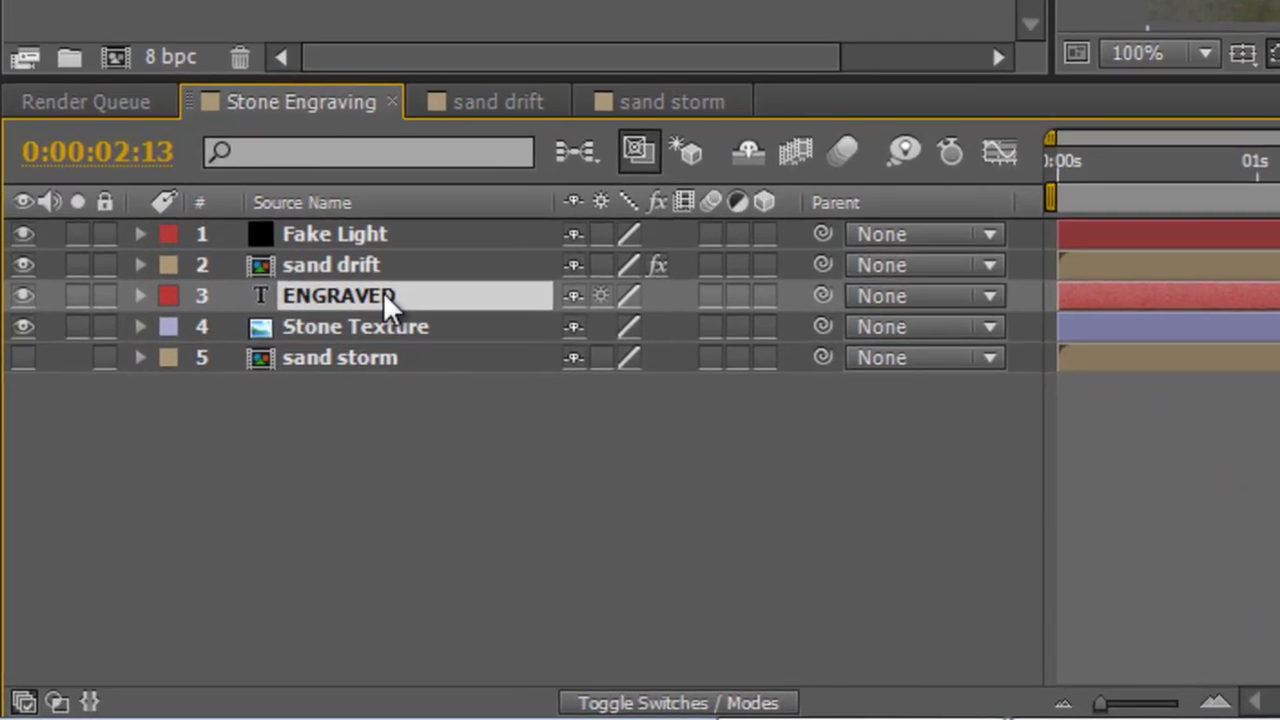
key(ctrl+d)
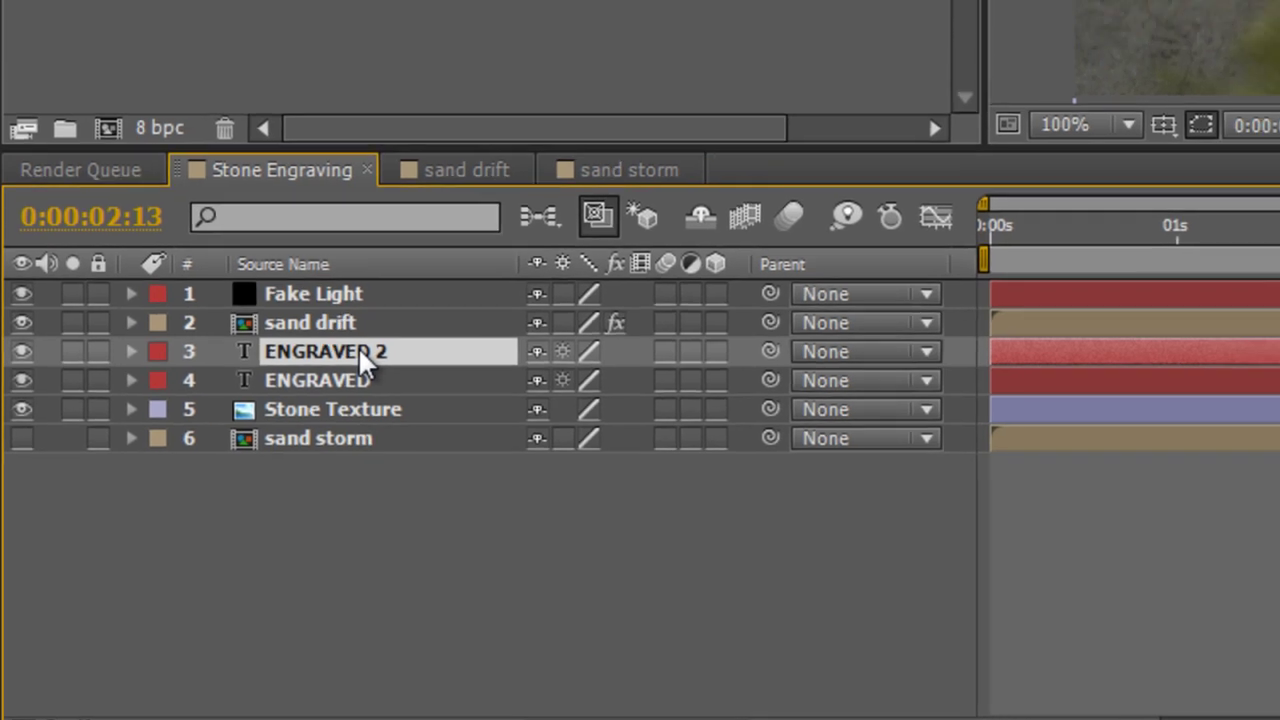
right_click(383, 293)
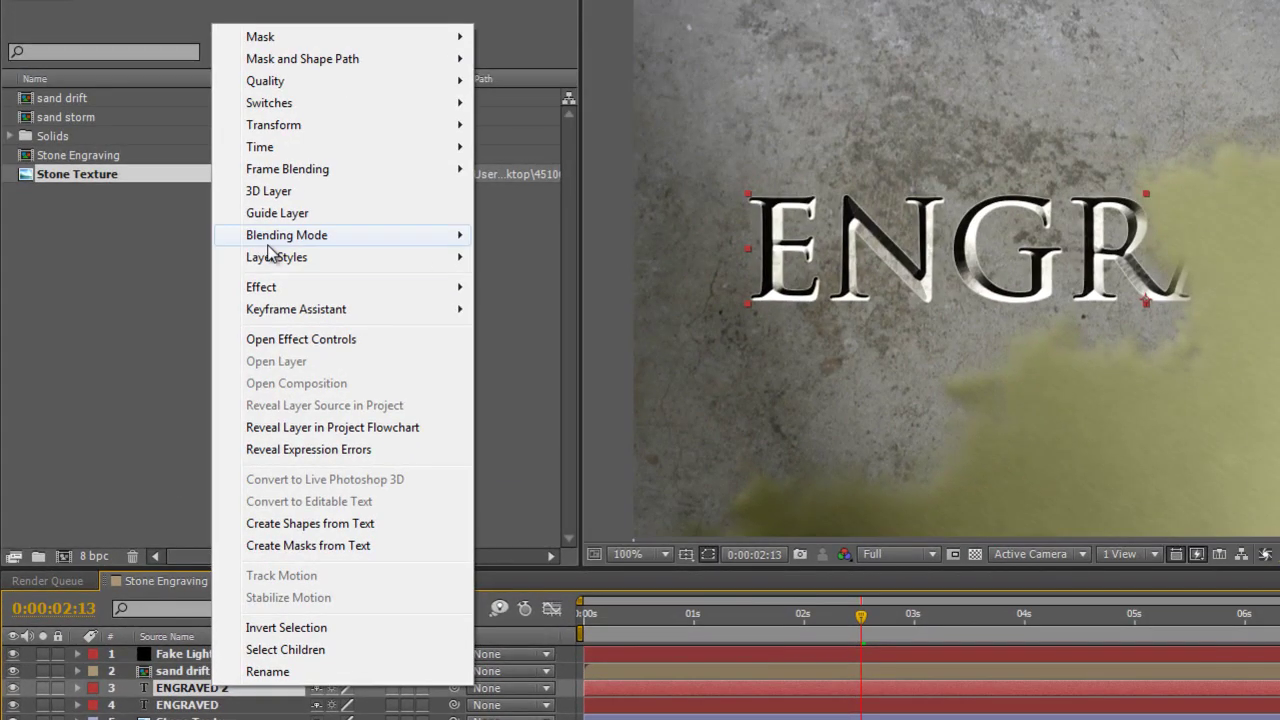
mouse_move(272, 240)
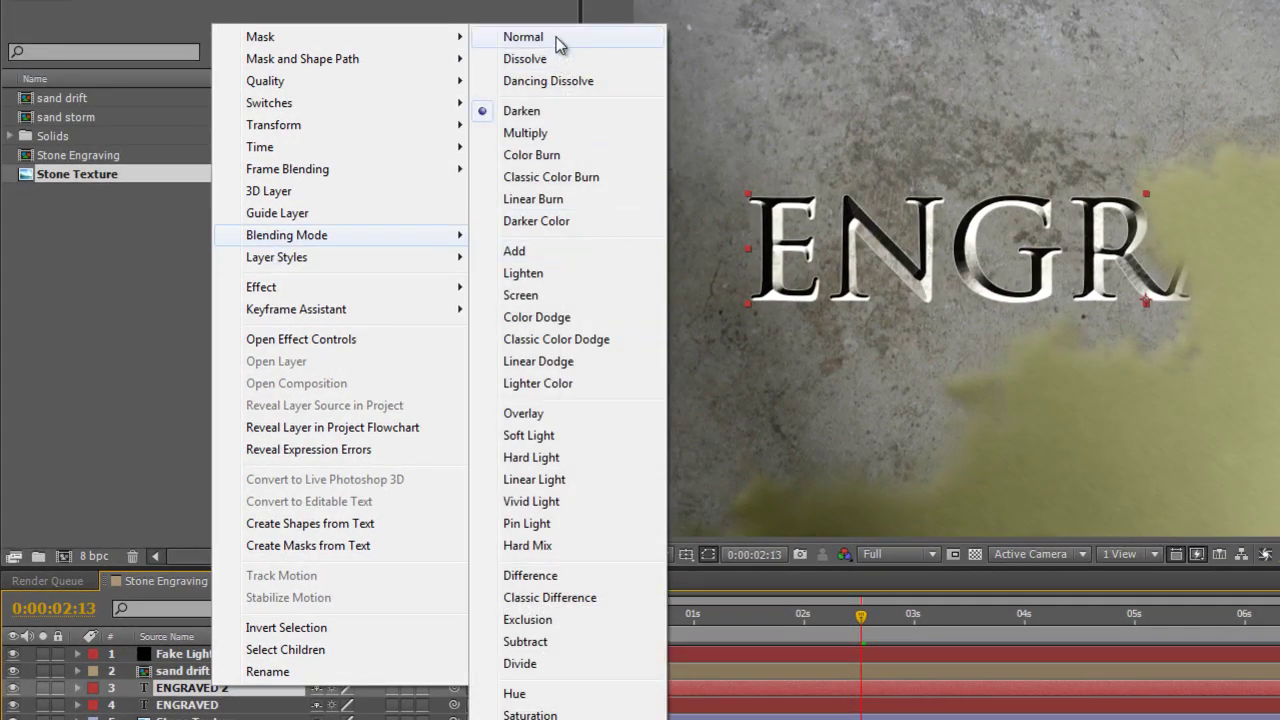
click(558, 40)
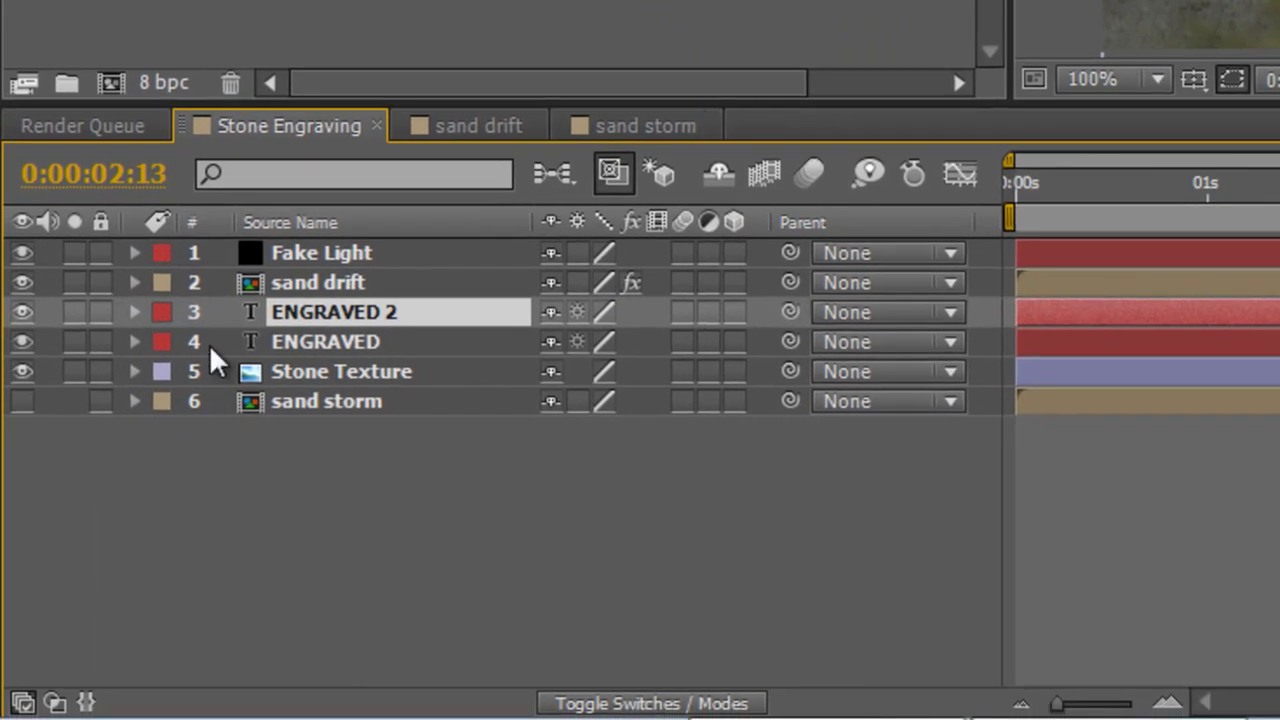
click(130, 308)
click(287, 403)
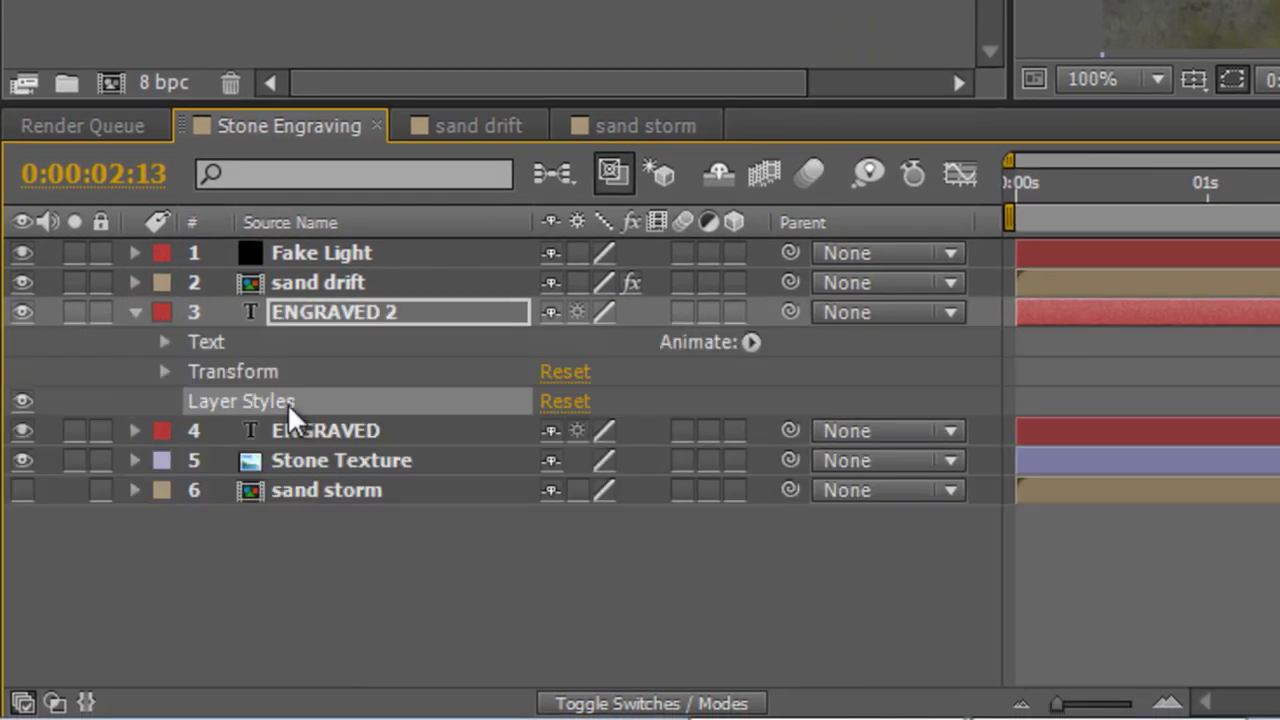
key(Delete)
Step: In the Character panel, give ENGRAVED 2 an olive fill sampled from the sand
click(327, 588)
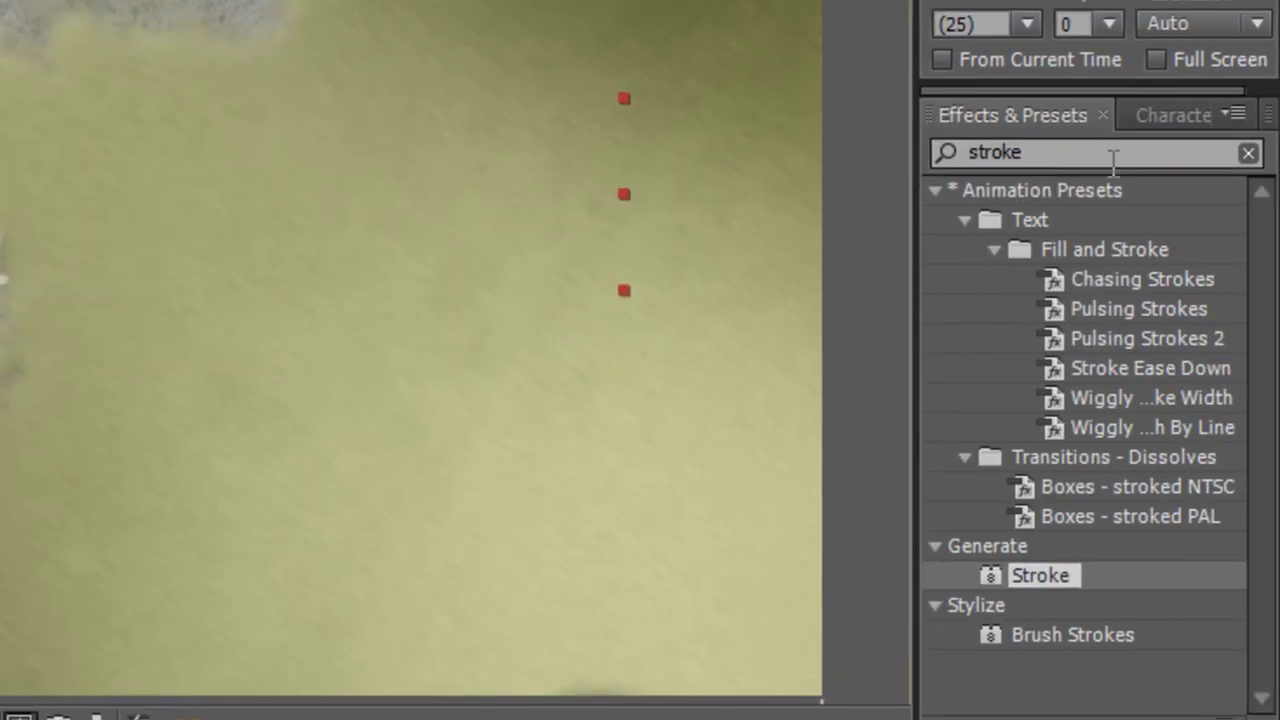
click(1165, 115)
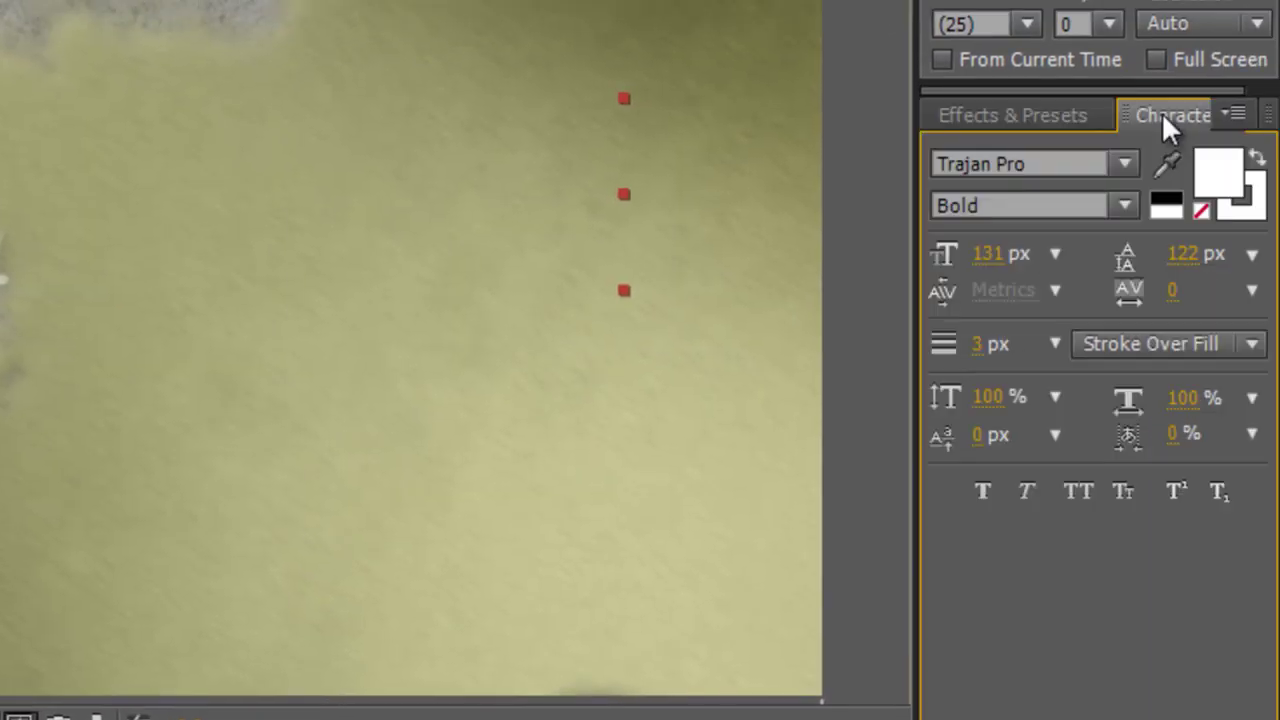
click(1258, 188)
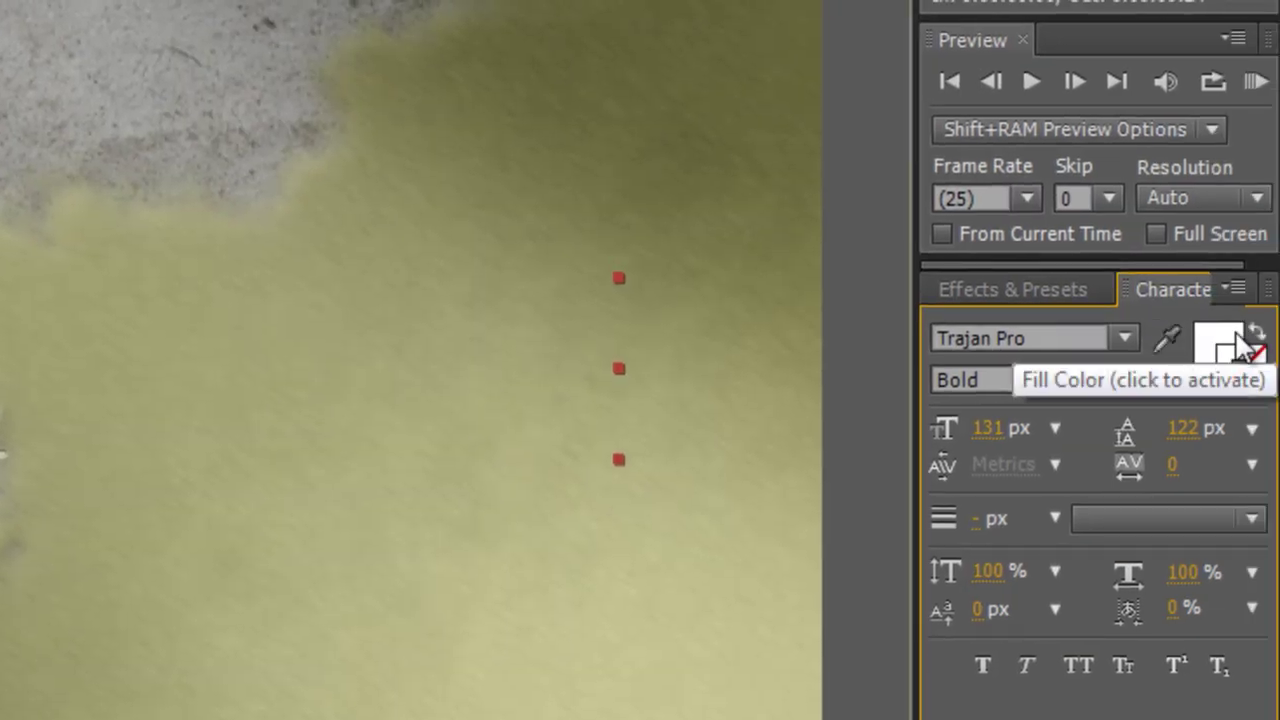
click(1231, 348)
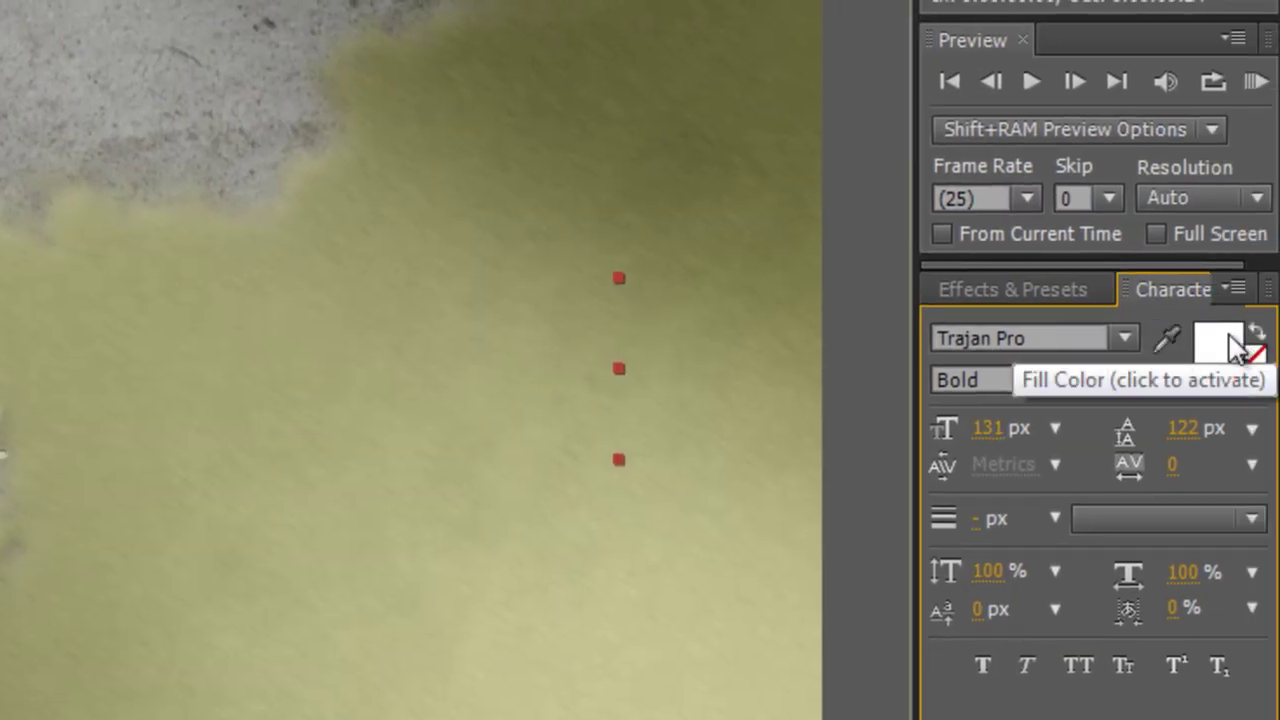
click(1167, 335)
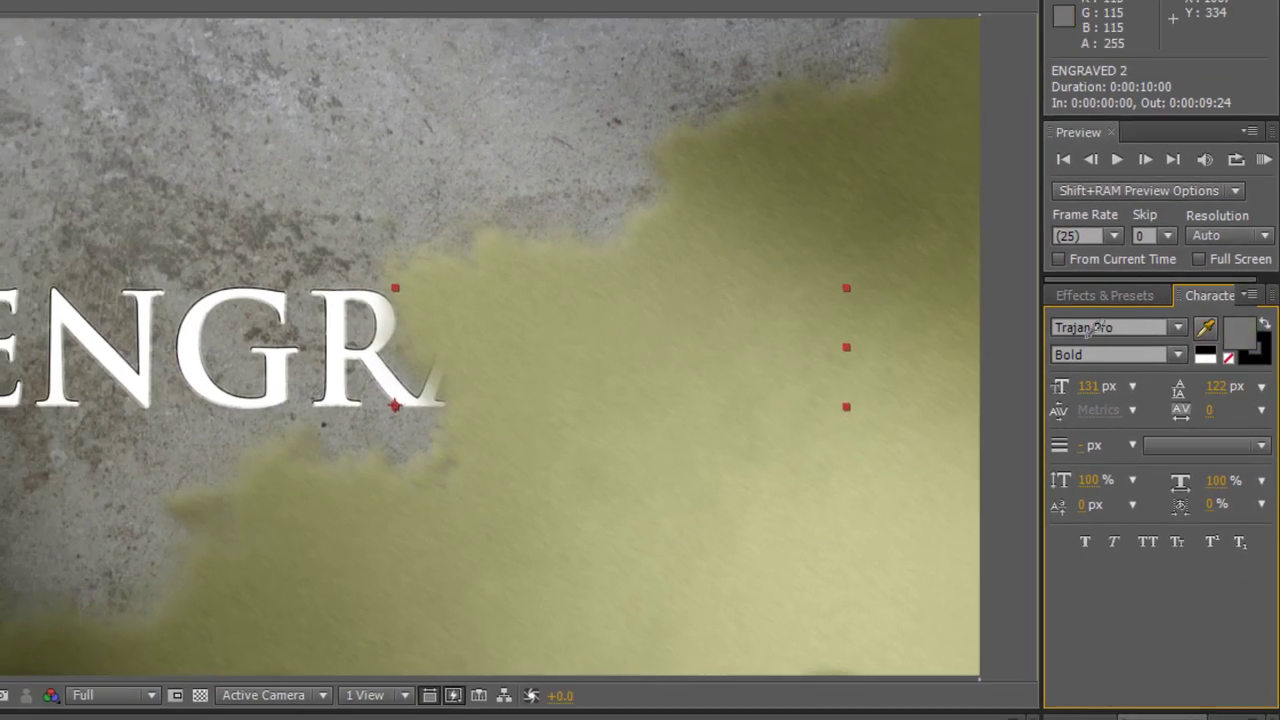
click(358, 514)
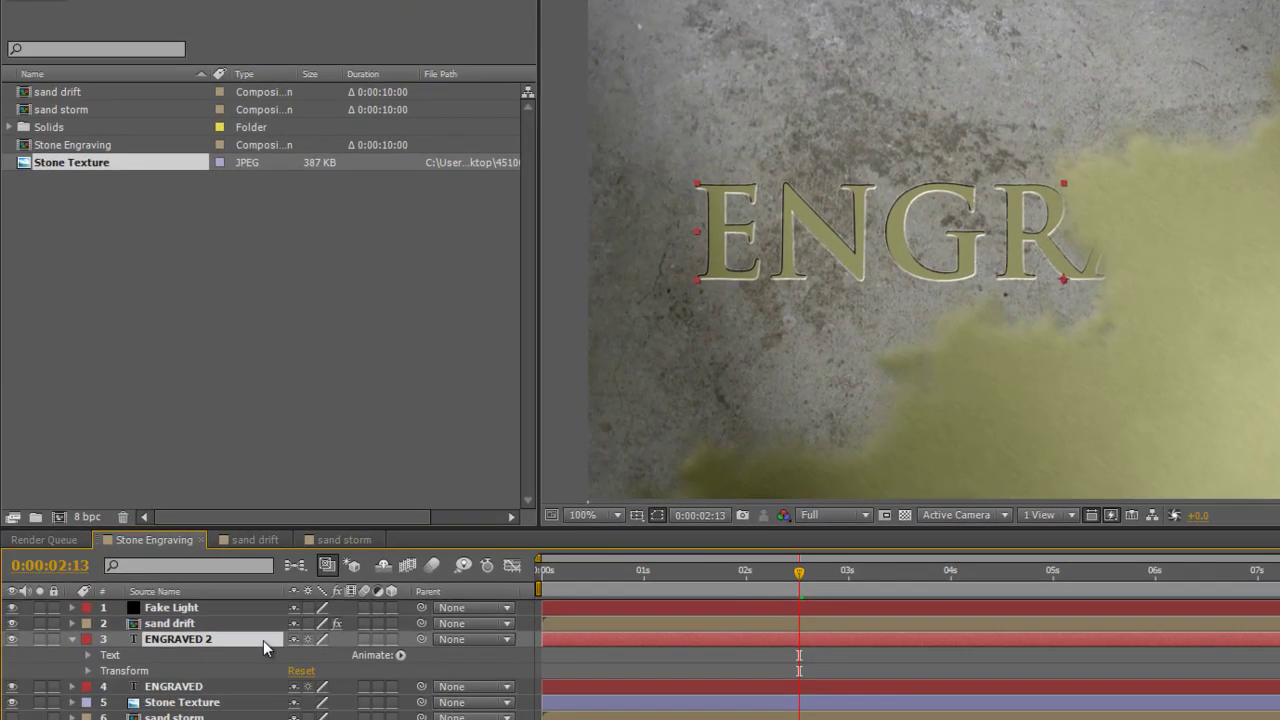
Step: Add an Inner Shadow style to ENGRAVED 2 with Opacity 25% and Distance 2.0
right_click(263, 640)
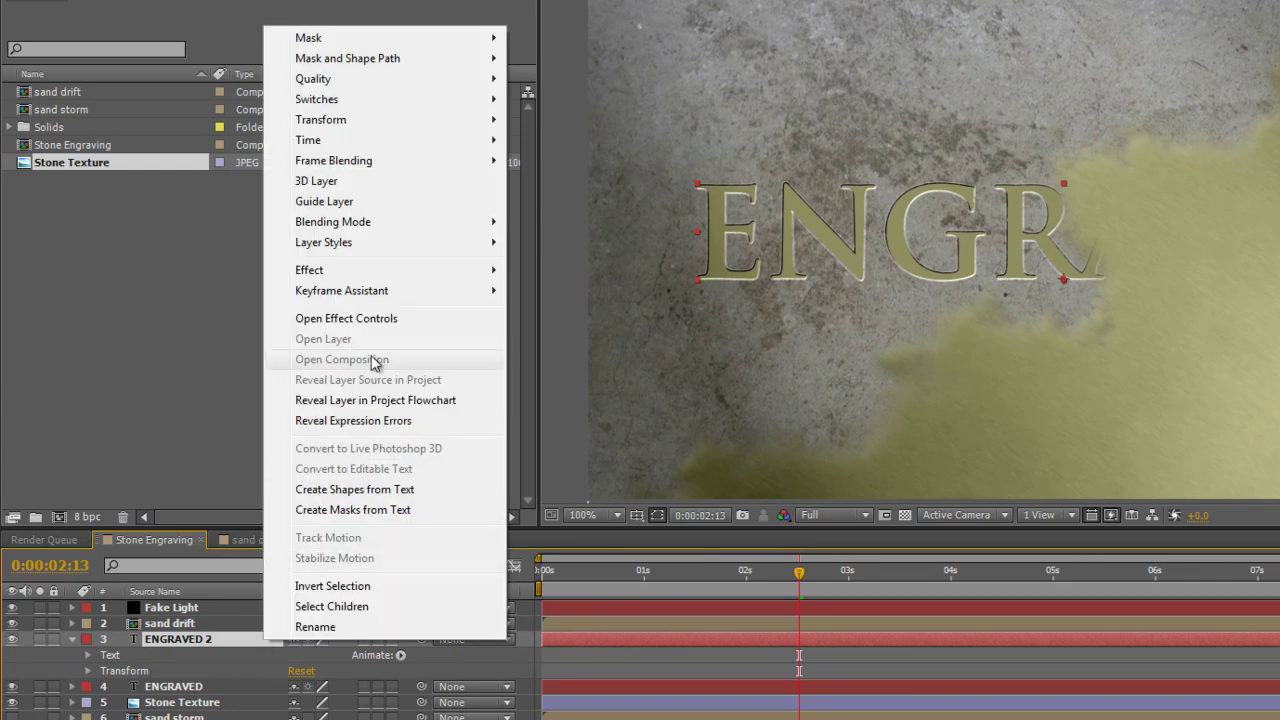
mouse_move(390, 256)
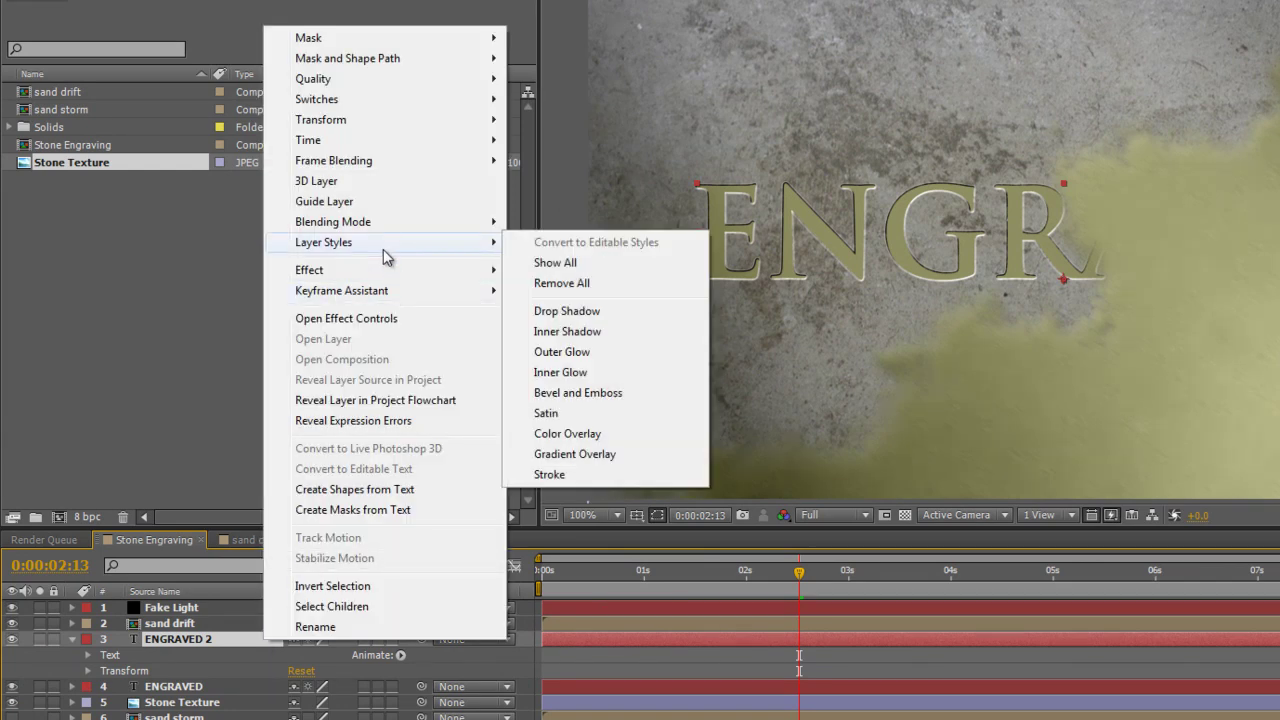
click(600, 331)
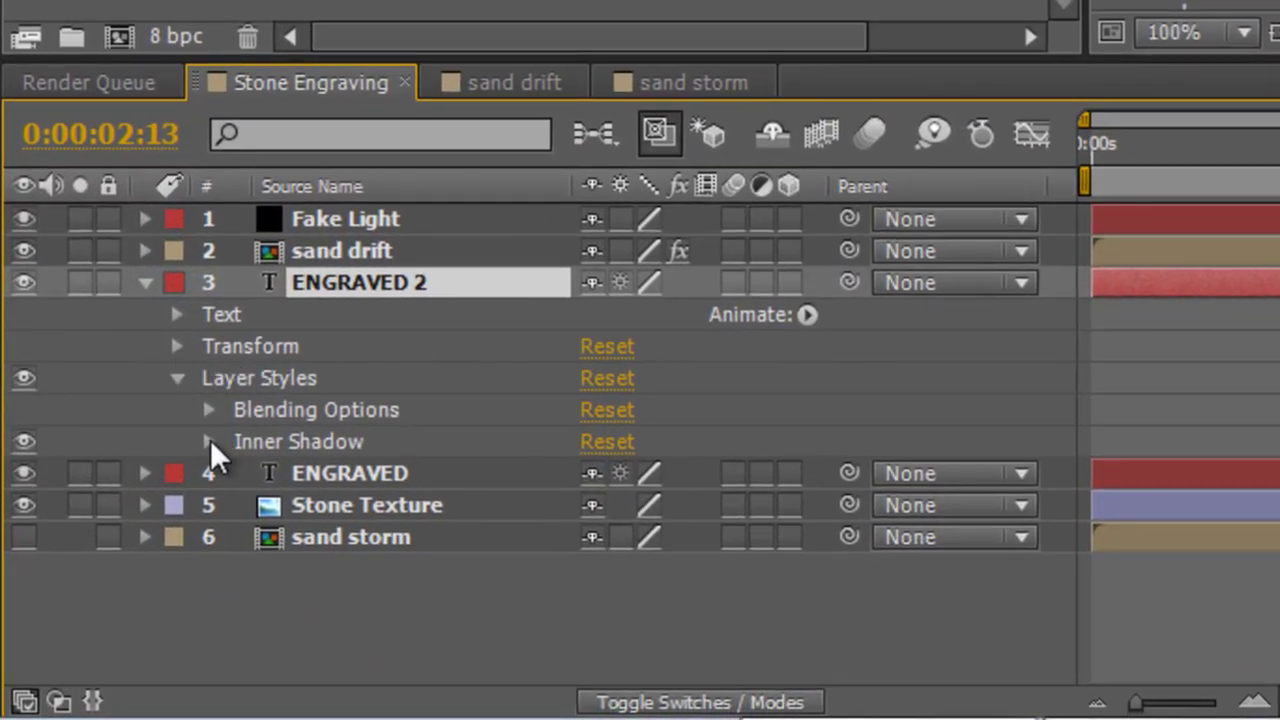
click(209, 441)
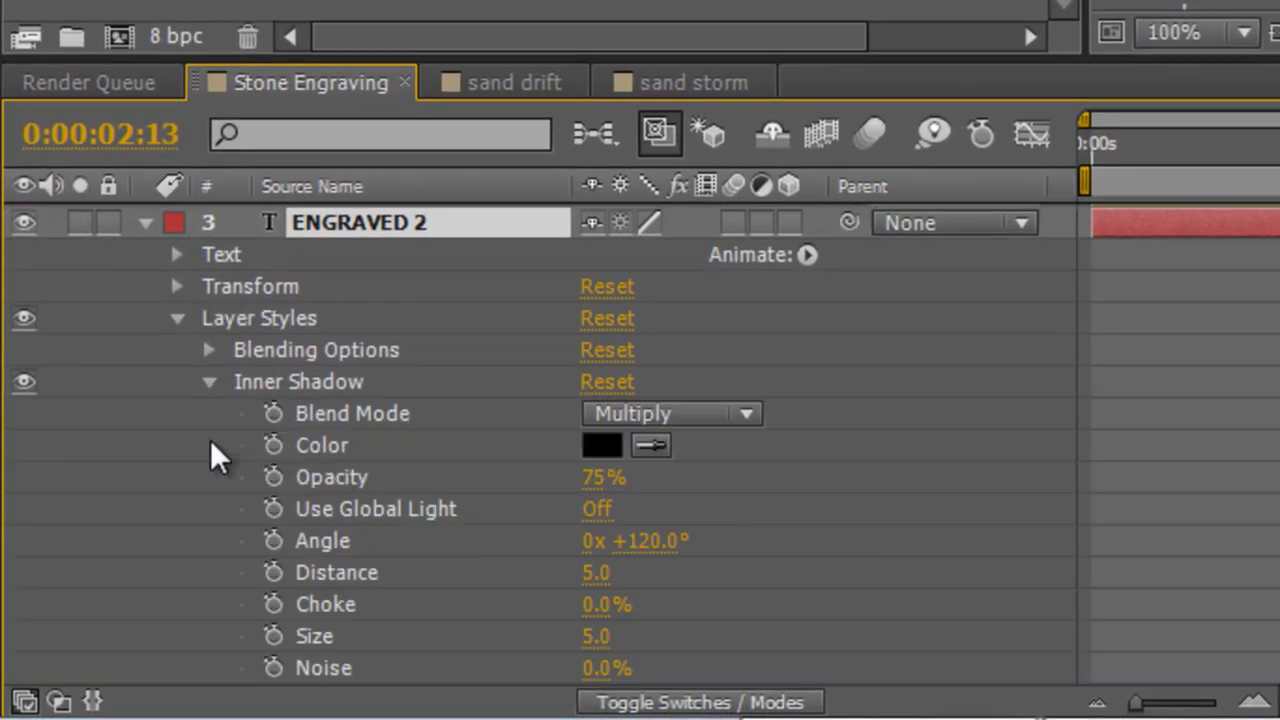
click(600, 480)
text(25)
key(Return)
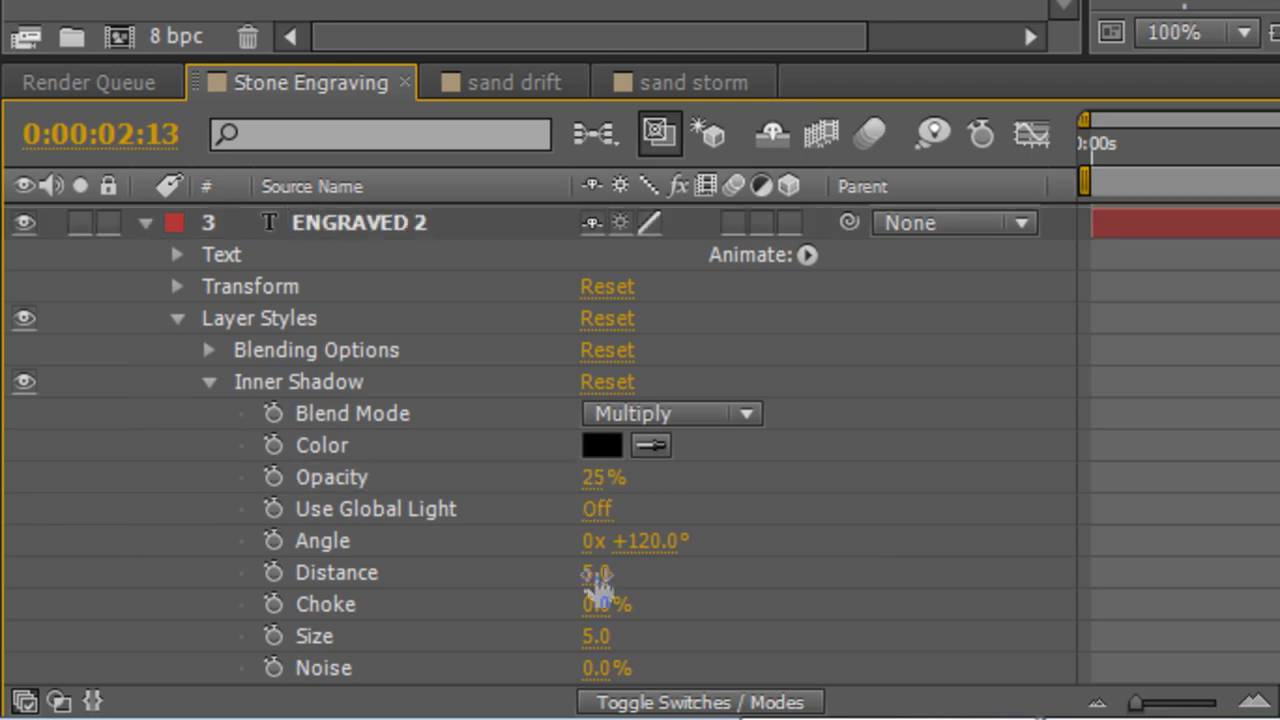
click(596, 572)
text(2)
key(Return)
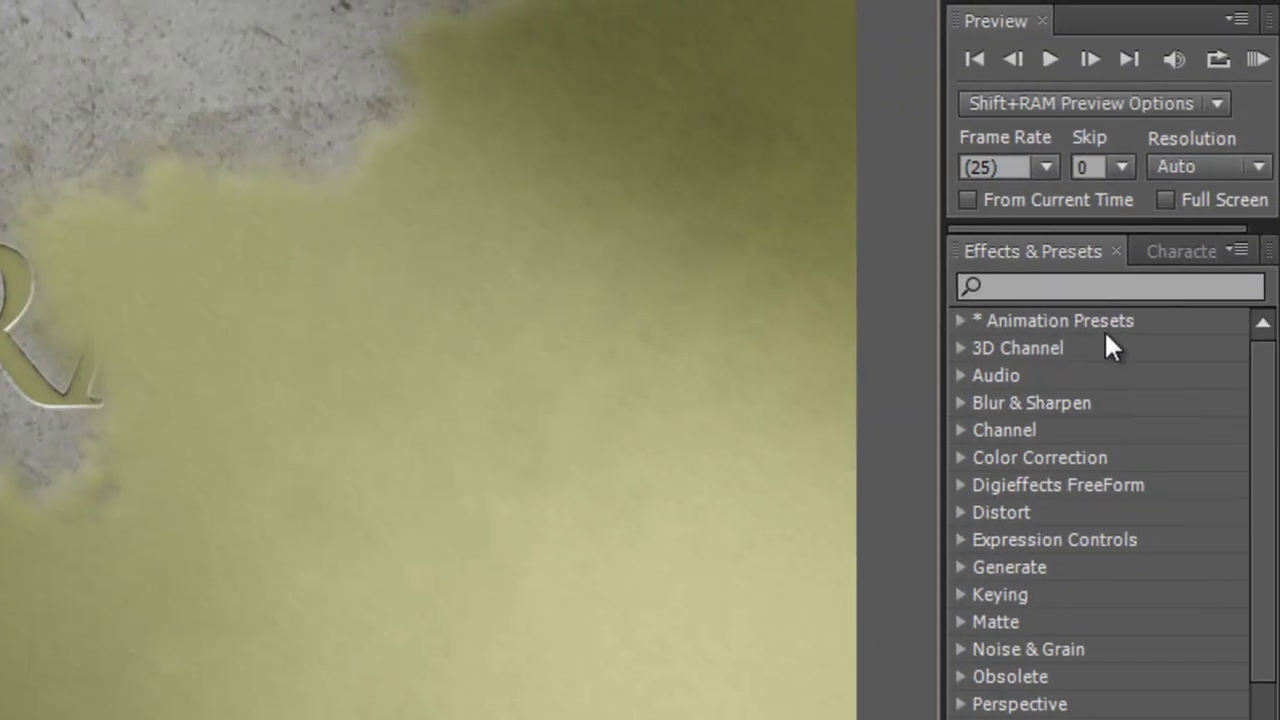
Step: Apply the Noise effect to ENGRAVED 2 with Amount 10% and Use Color Noise off
click(1064, 287)
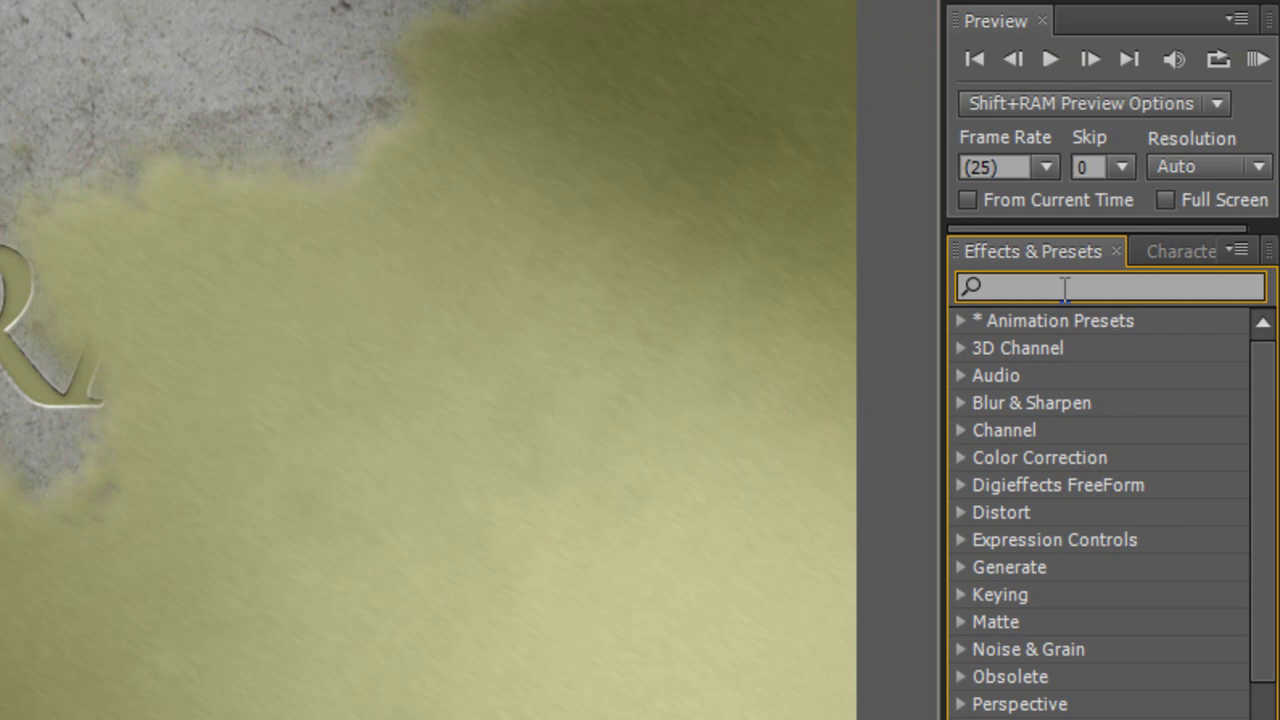
text(noise)
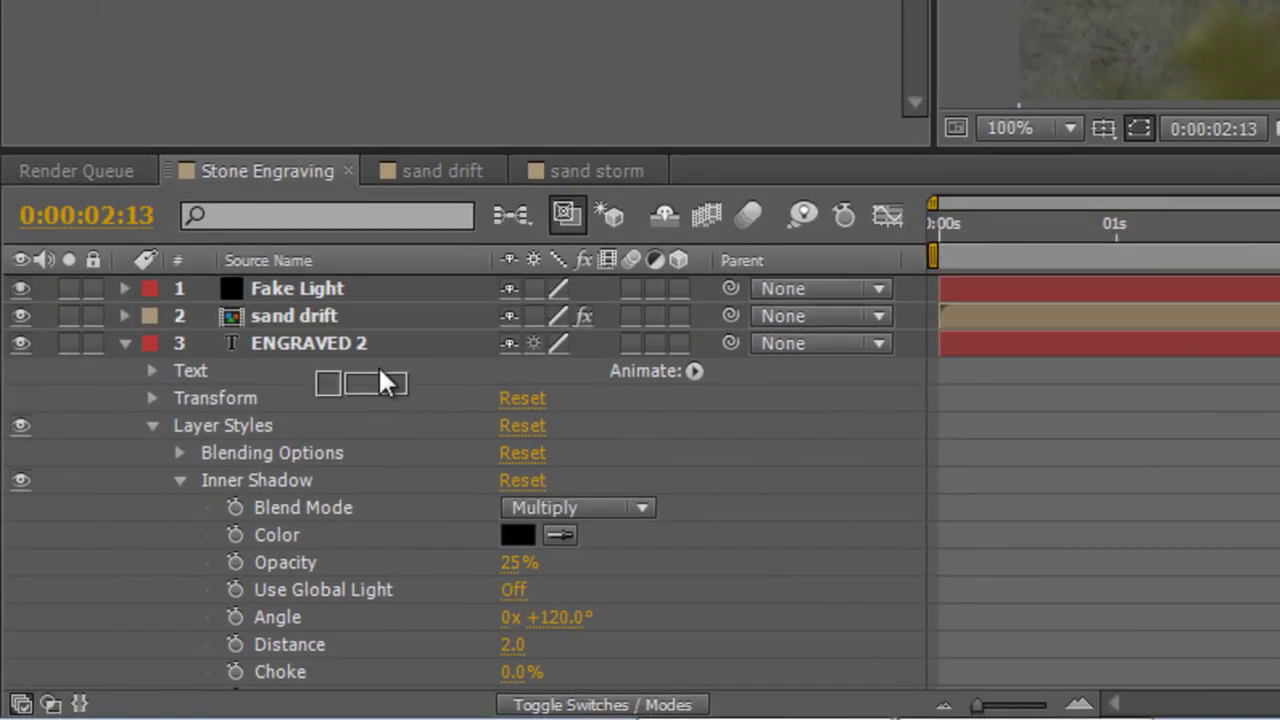
key(Return)
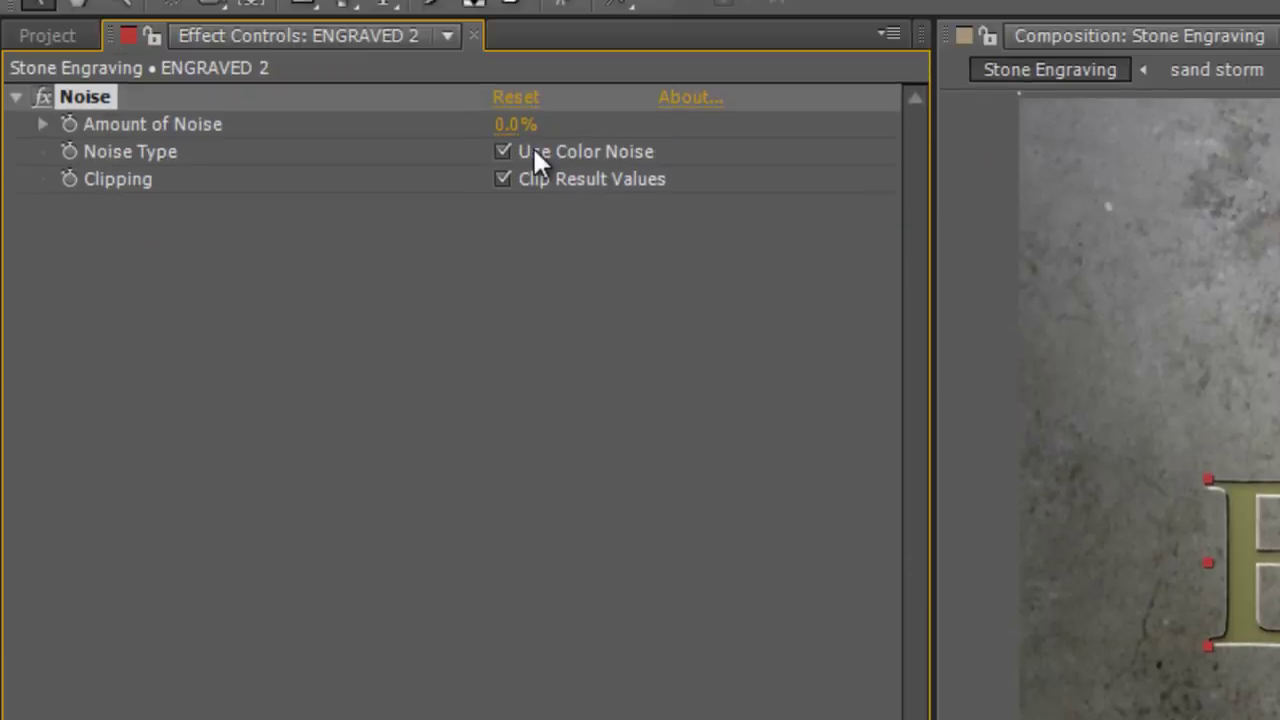
click(502, 125)
text(10)
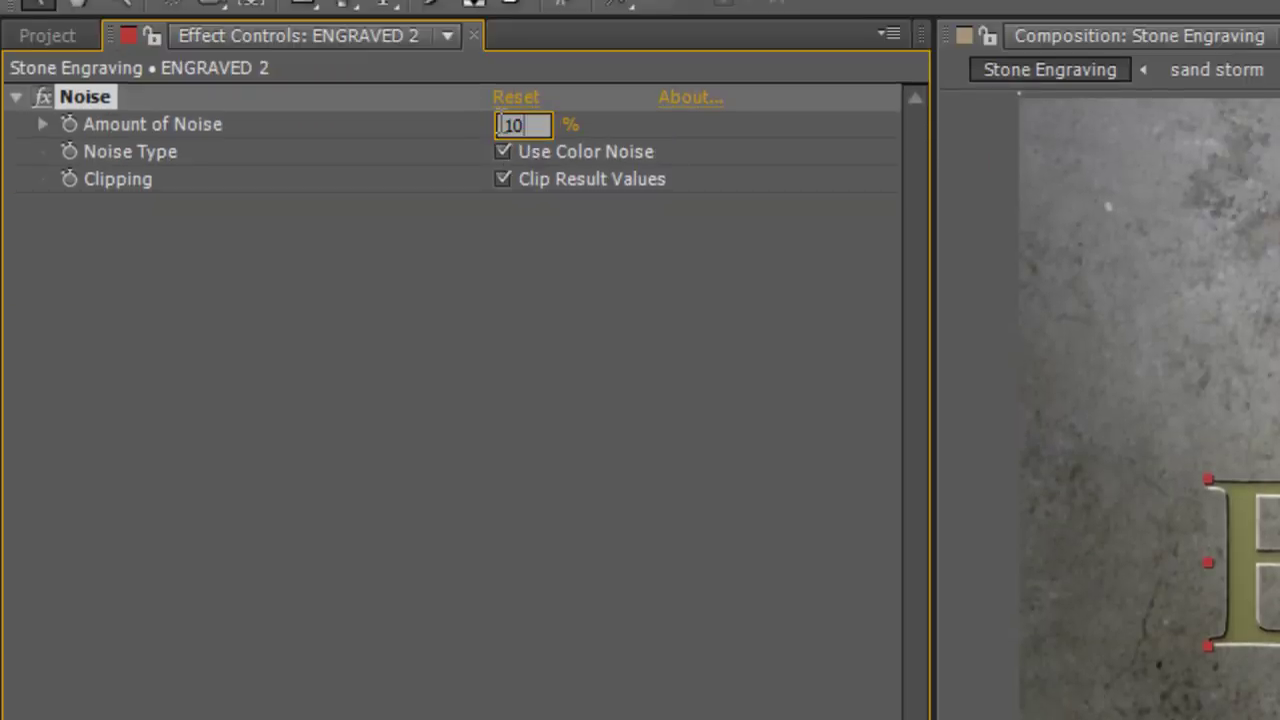
key(Return)
click(502, 150)
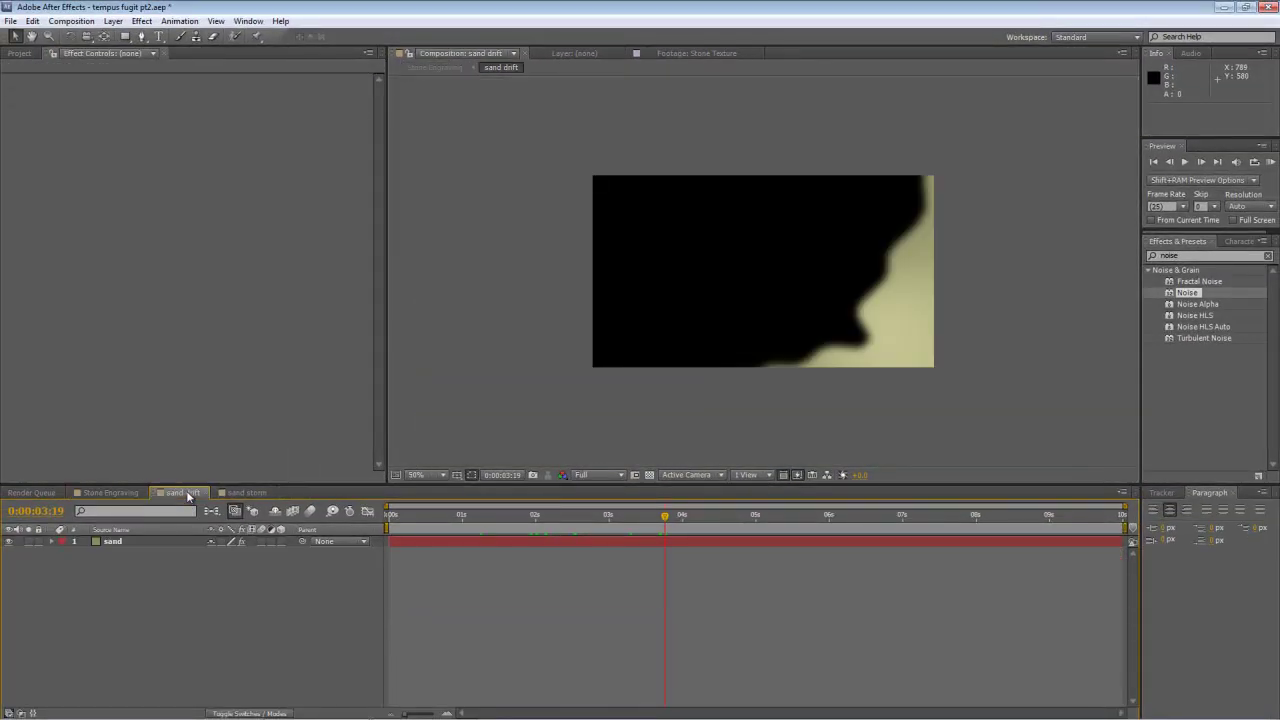
Step: Scrub the sand drift comp and select the sand layer's Mask 1
drag(445, 517, 388, 517)
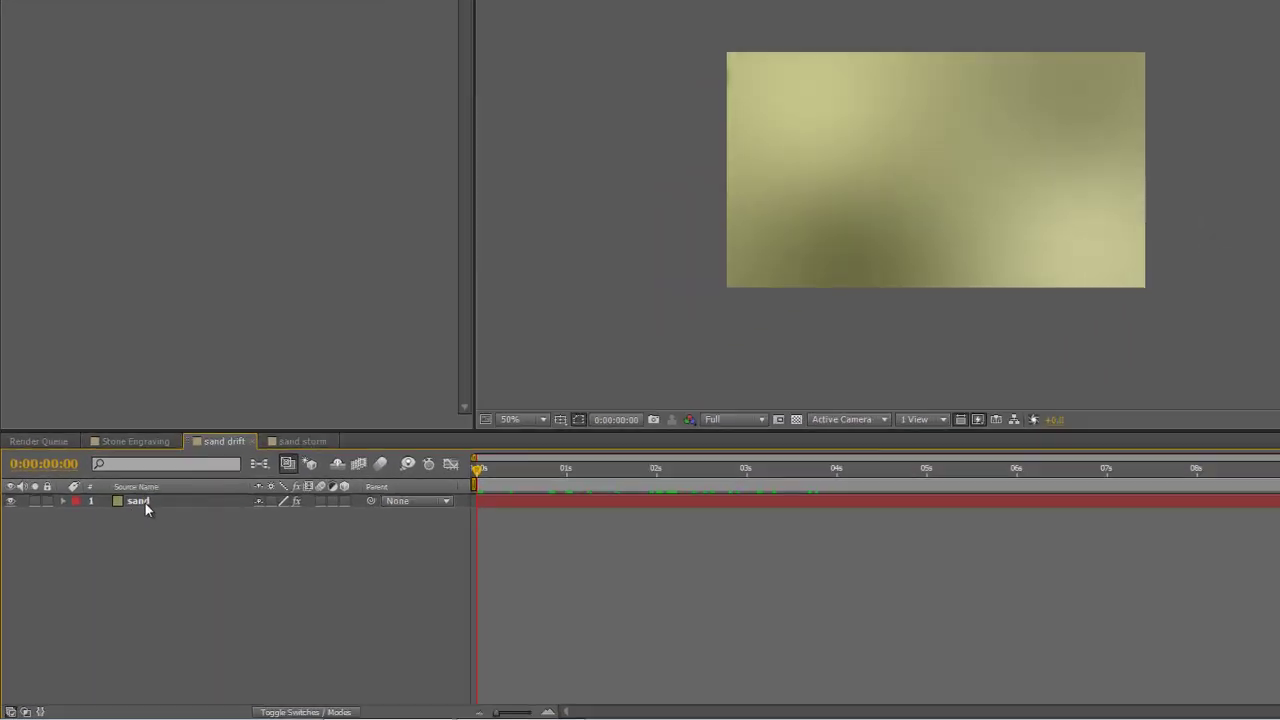
click(112, 541)
key(m)
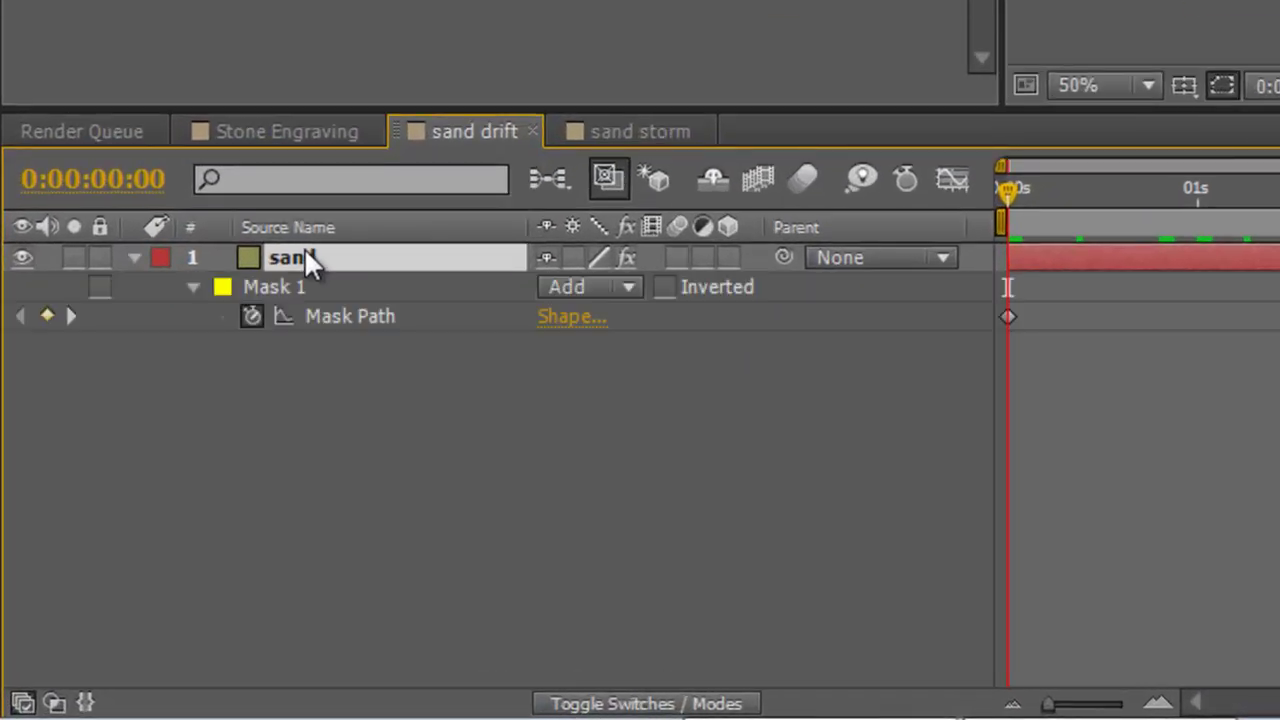
click(280, 290)
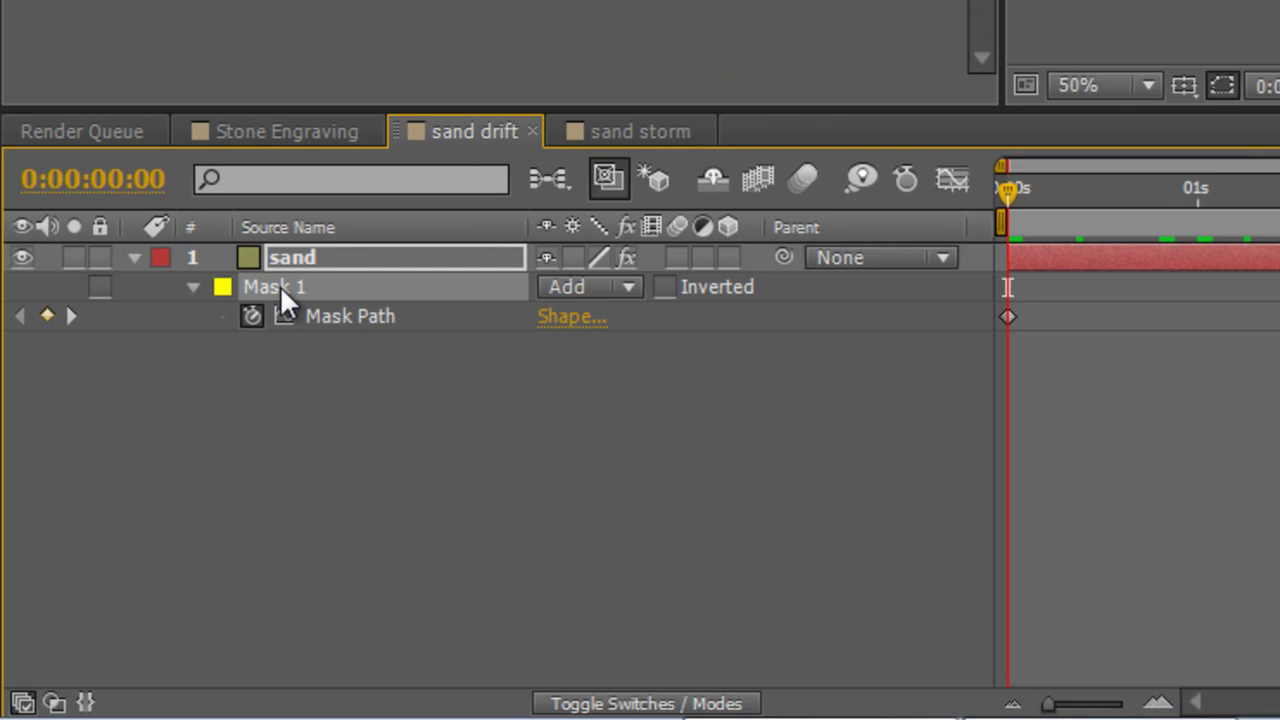
Step: Back in Stone Engraving, select ENGRAVED 2 and move the playhead to 0:00:02:15
click(300, 133)
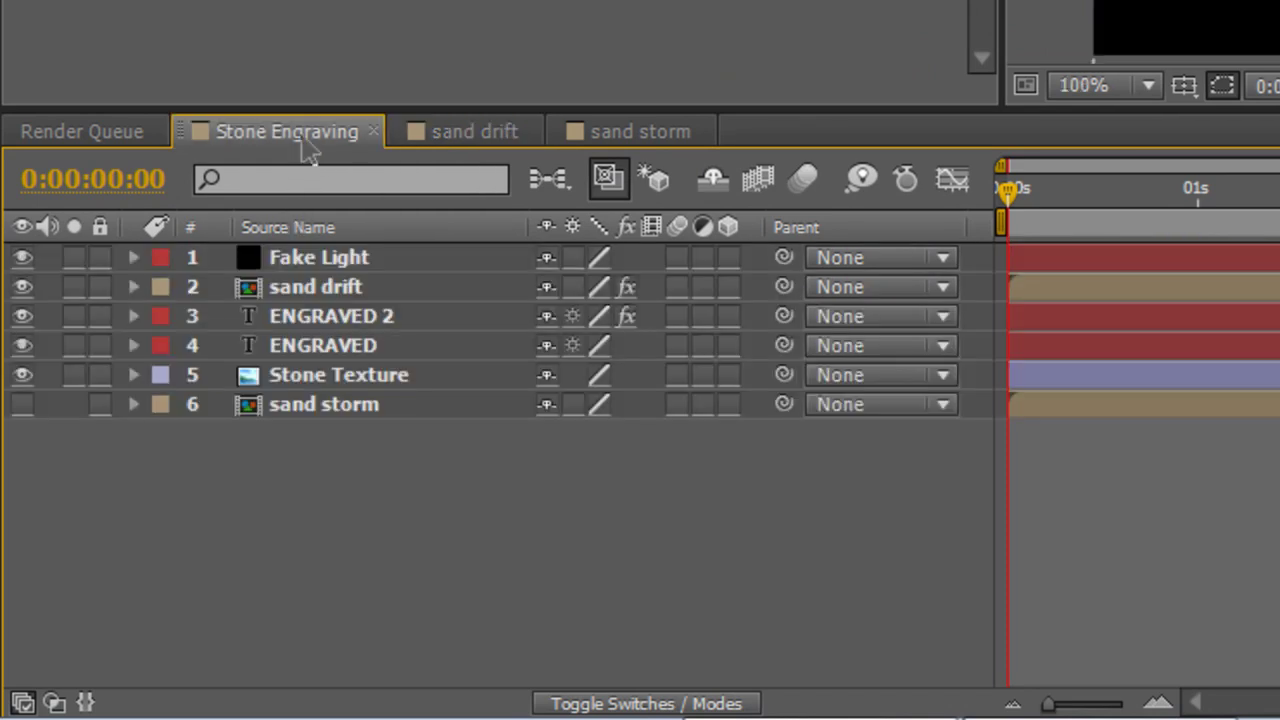
click(372, 313)
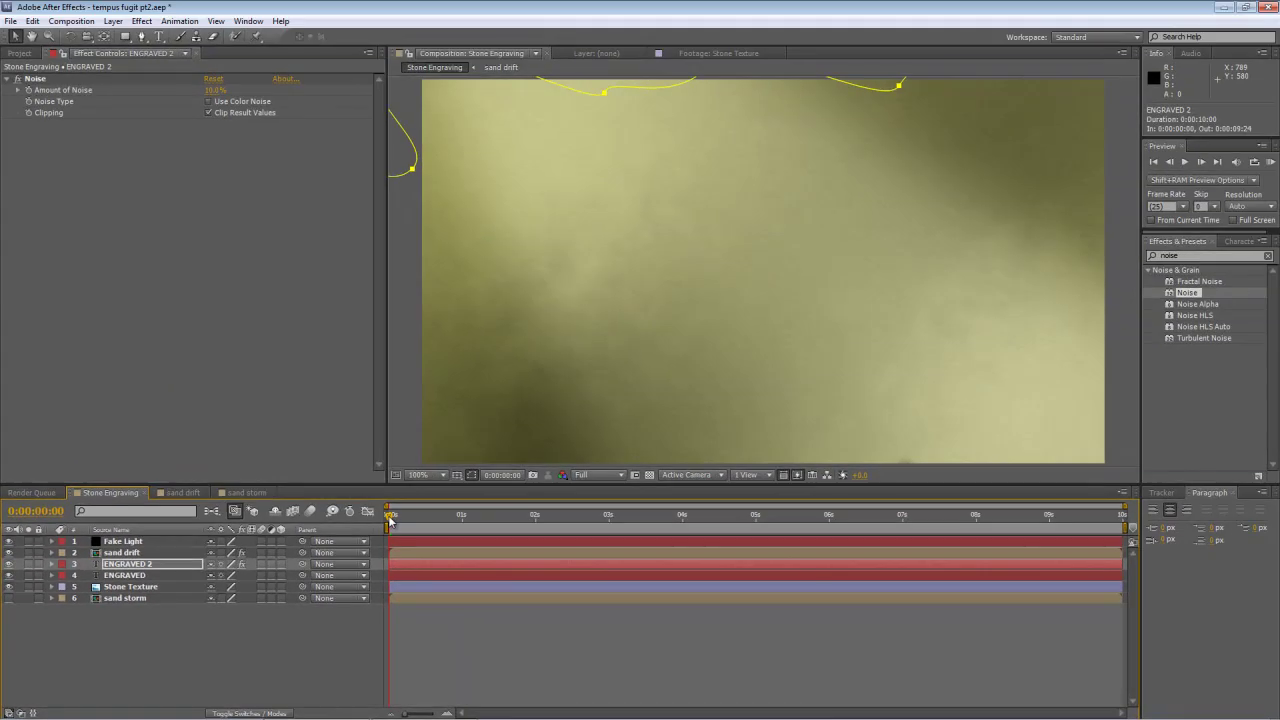
drag(391, 518, 579, 518)
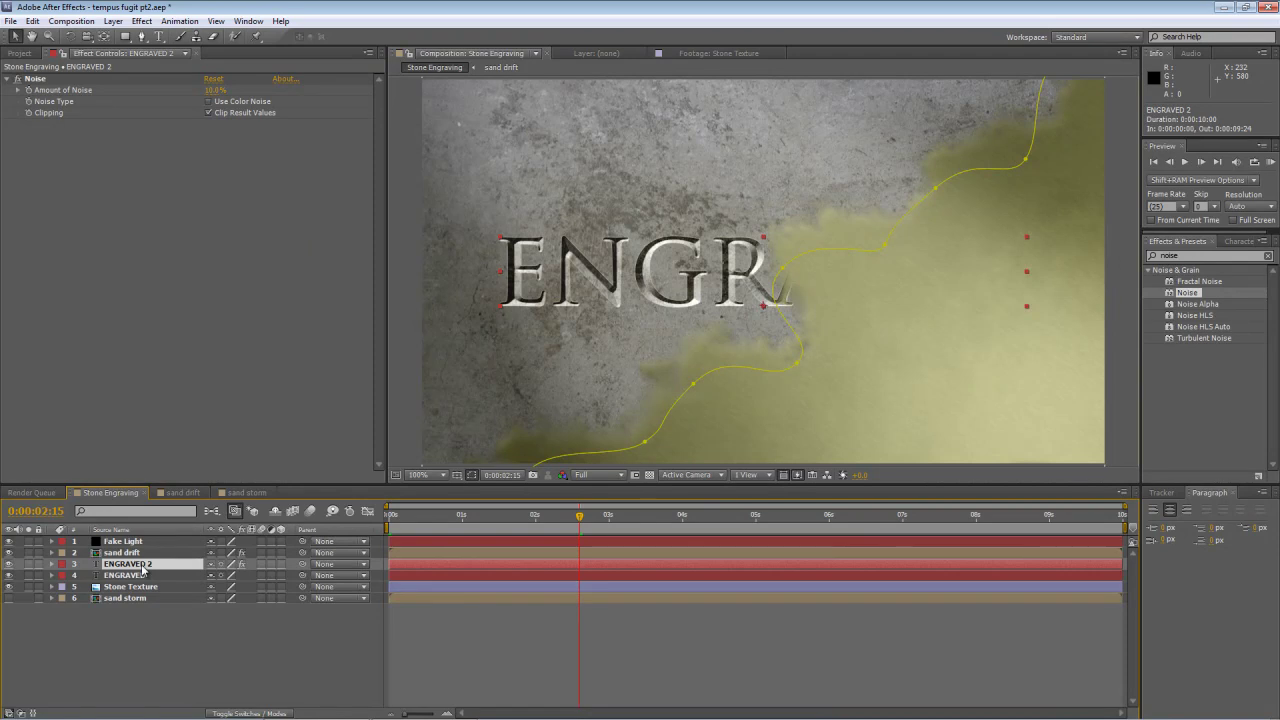
Step: Shift both ENGRAVED 2 Mask Path keyframes about 0.8 s later and scrub to check the wipe
click(52, 566)
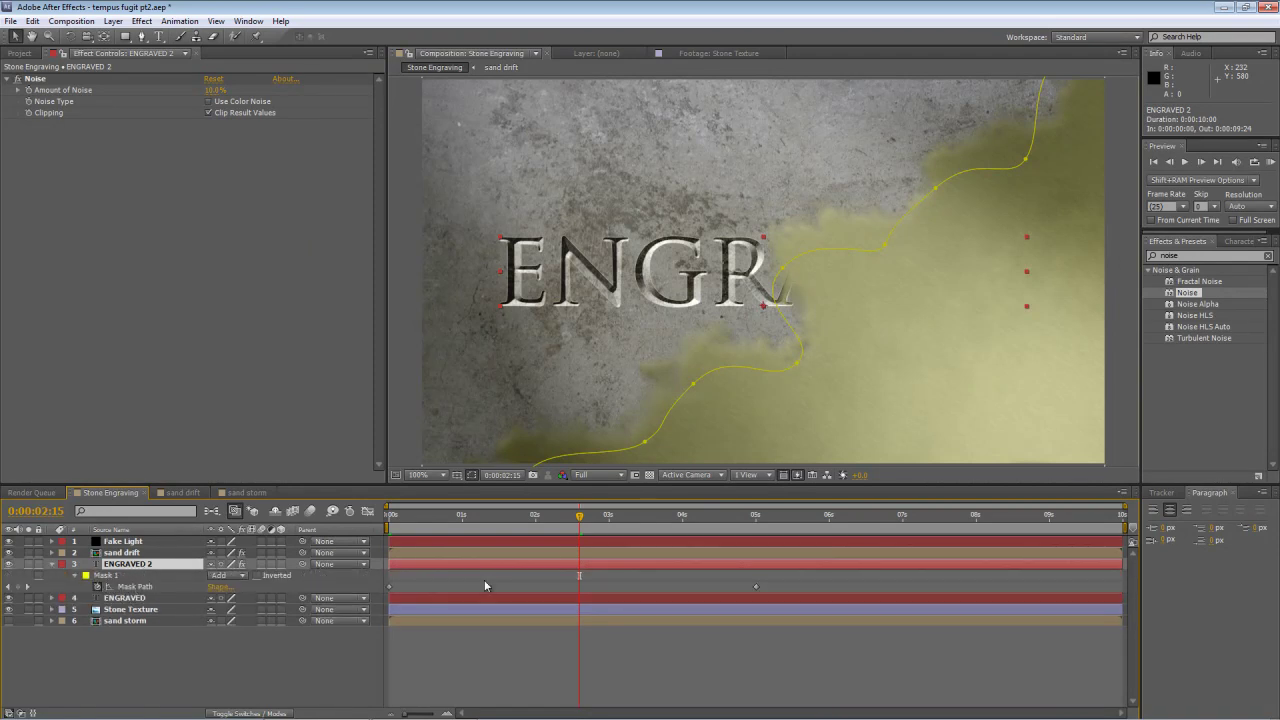
drag(770, 588, 449, 582)
click(278, 659)
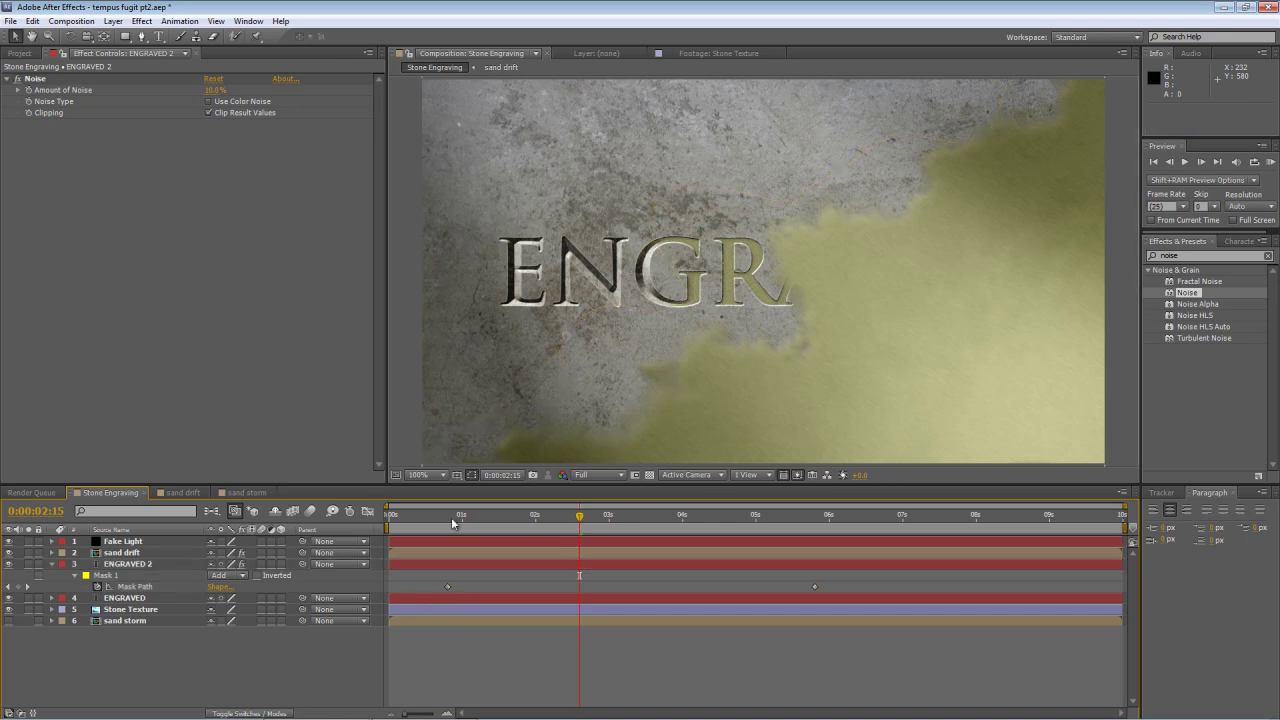
drag(445, 520, 547, 528)
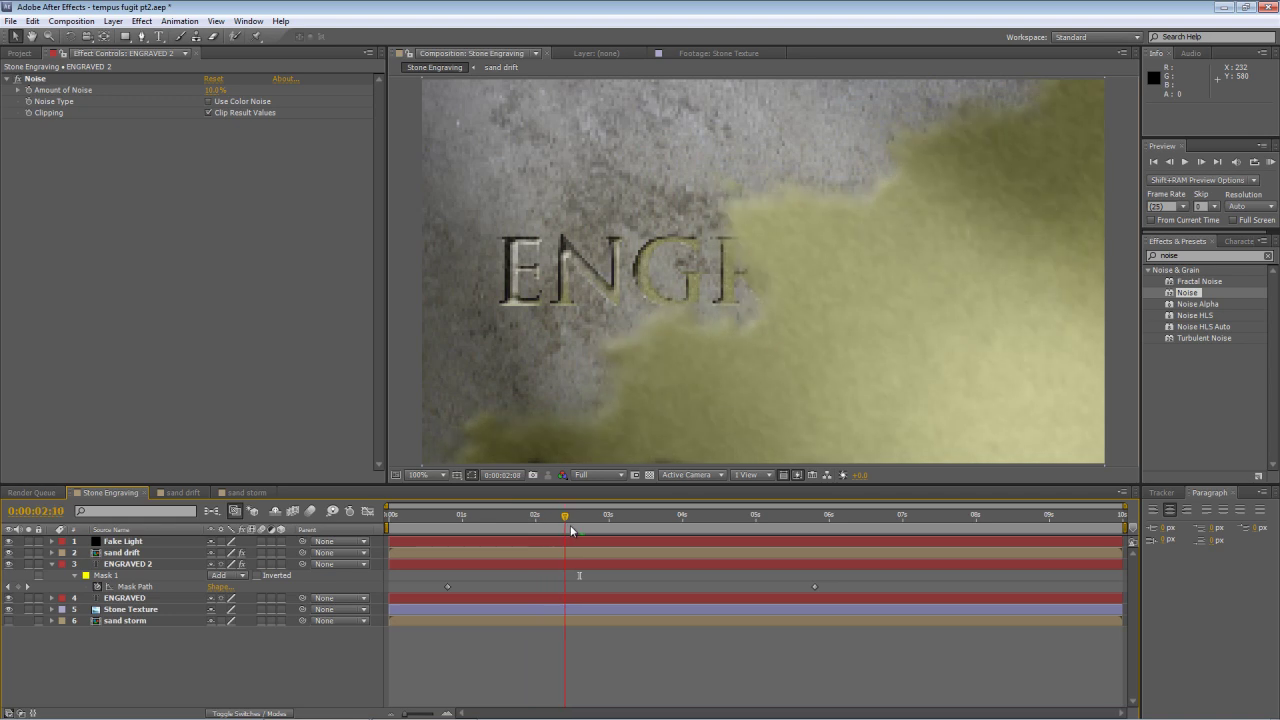
drag(573, 530, 851, 544)
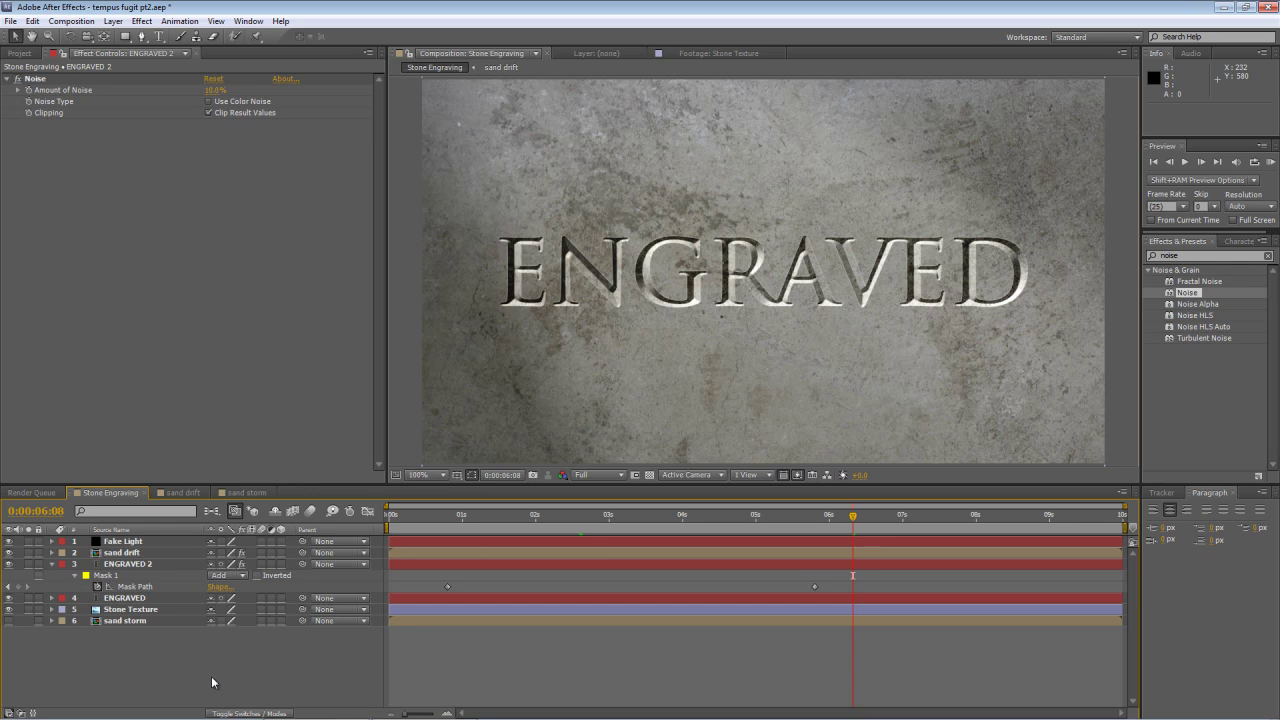
key(ctrl+0)
right_click(148, 287)
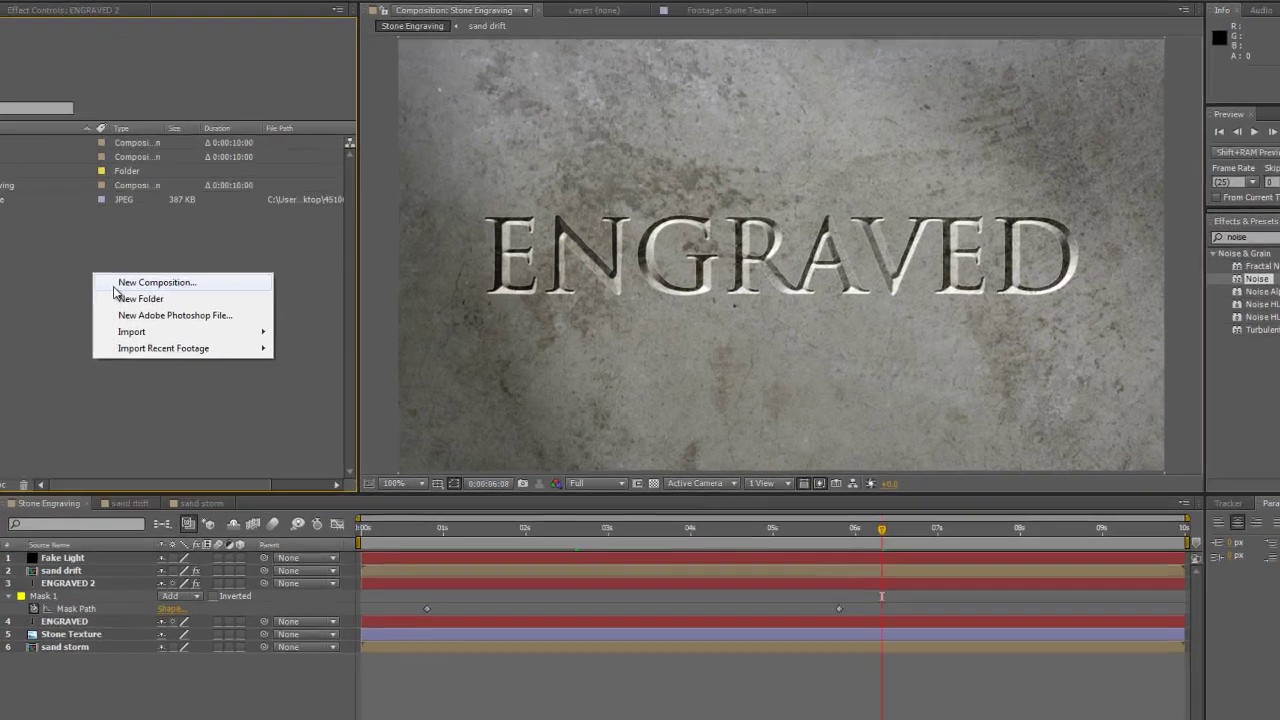
Step: Create a new composition named 'Particle Stroke'
click(116, 284)
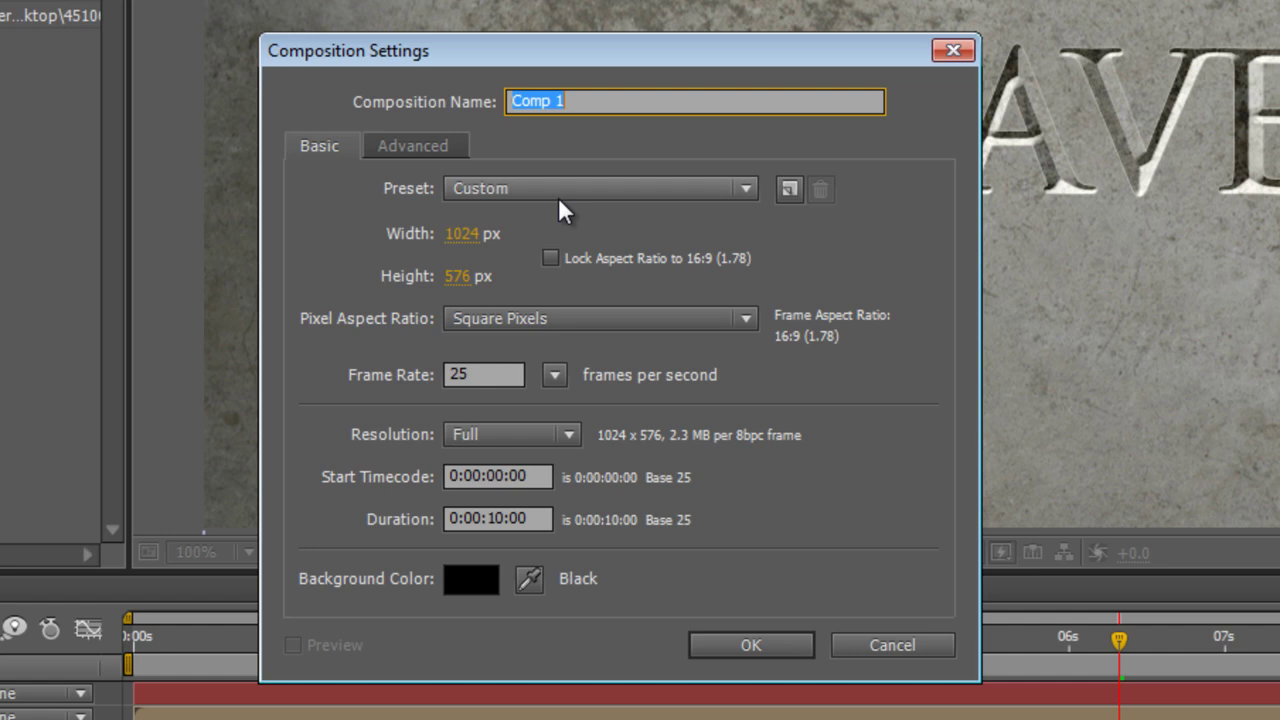
text(Particle Storks)
key(BackSpace)
key(BackSpace)
key(BackSpace)
key(BackSpace)
text(roke)
click(711, 644)
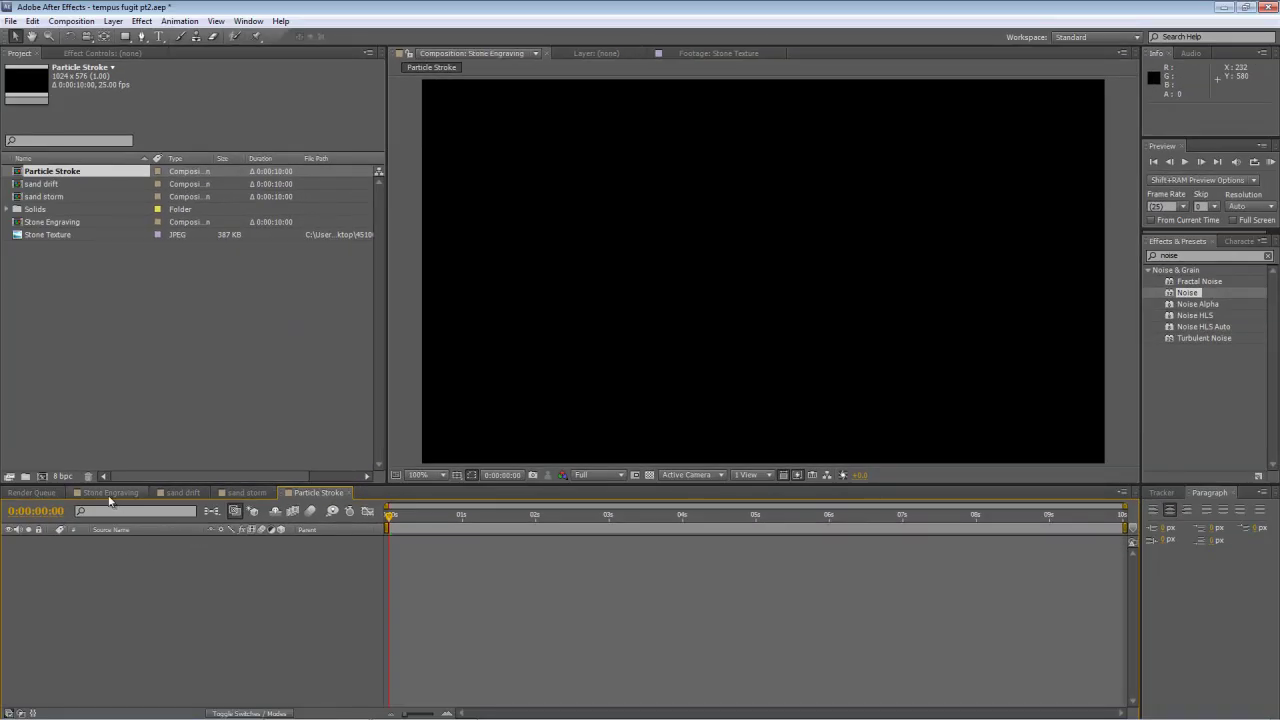
Step: Copy ENGRAVED 2 from Stone Engraving and paste it into Particle Stroke
click(110, 495)
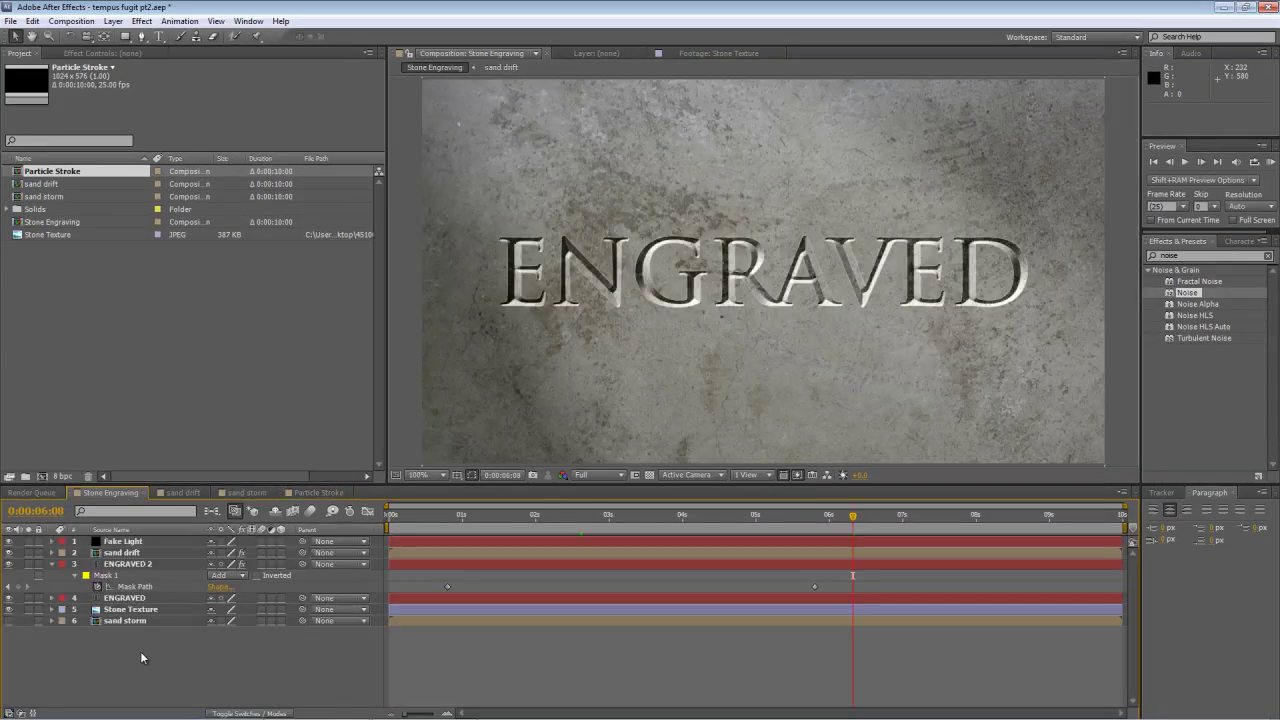
click(137, 564)
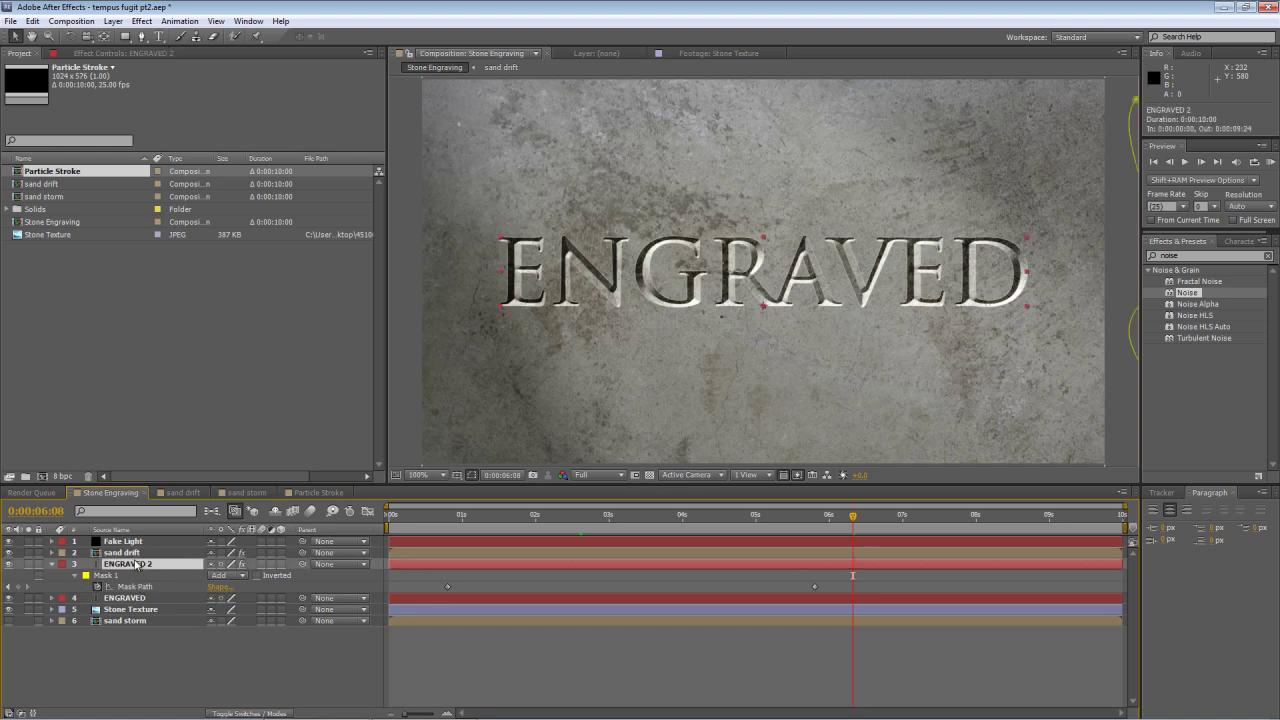
key(ctrl+c)
click(312, 493)
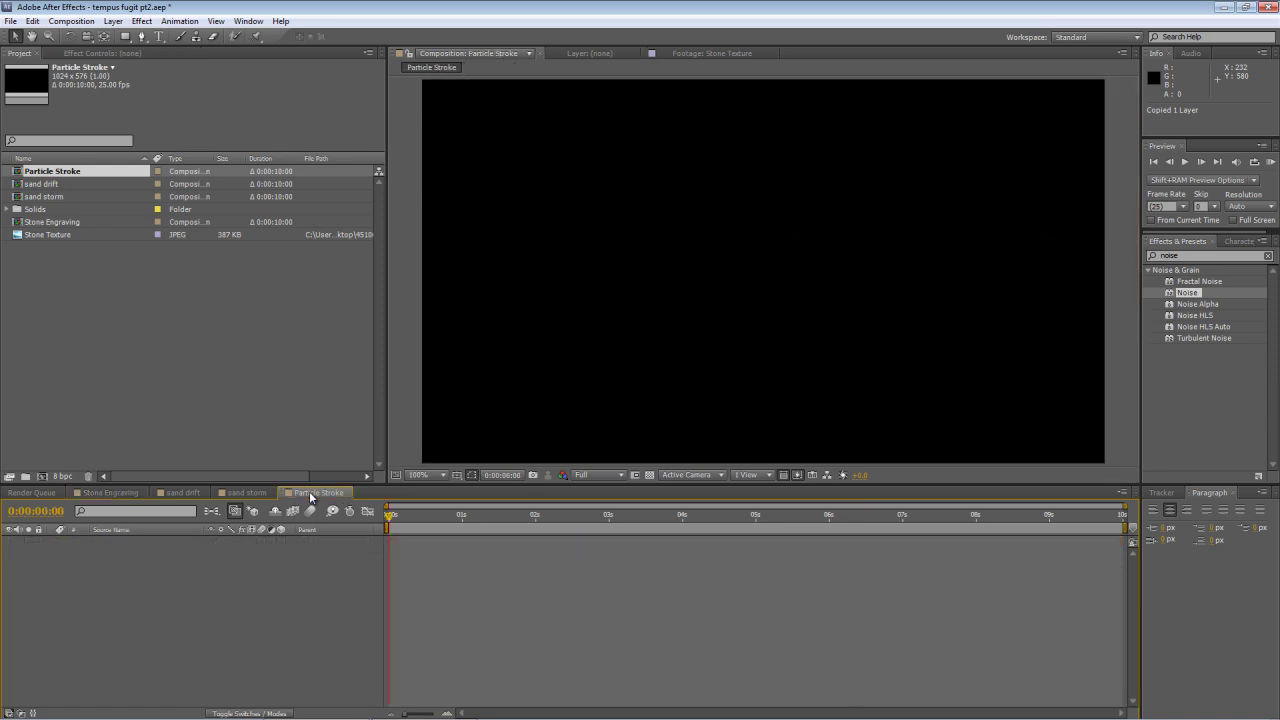
key(ctrl+v)
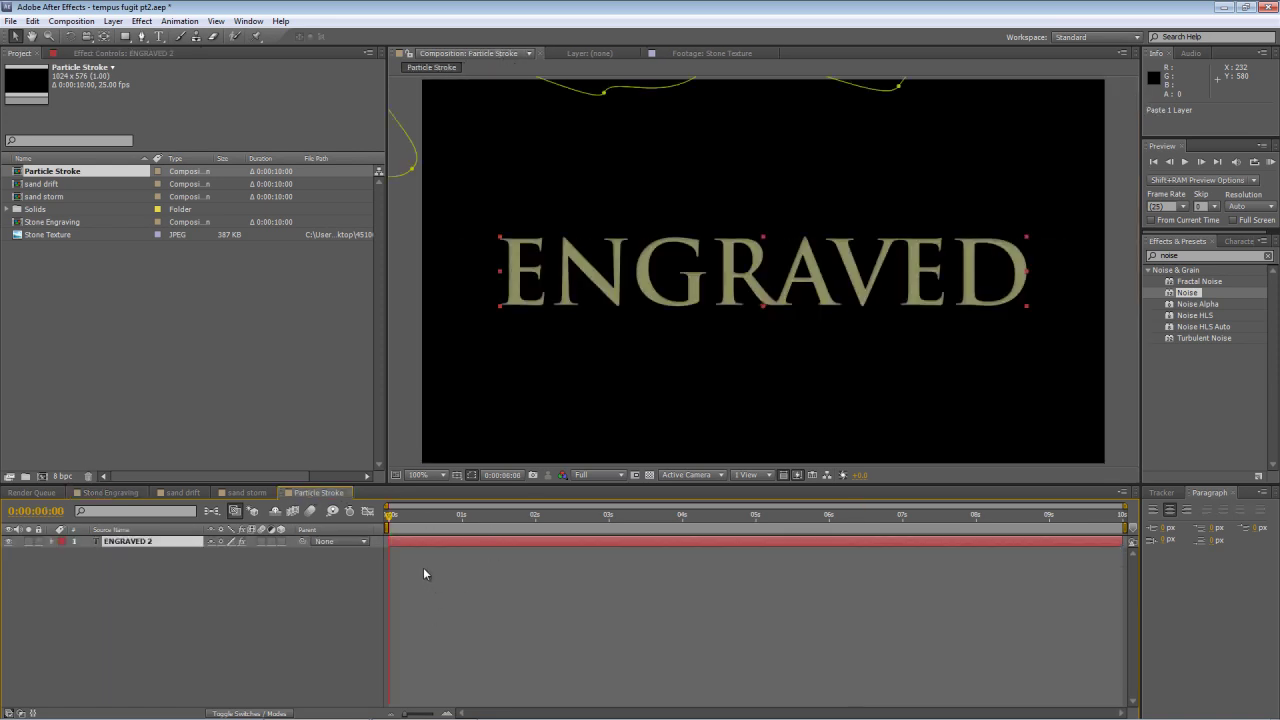
click(218, 601)
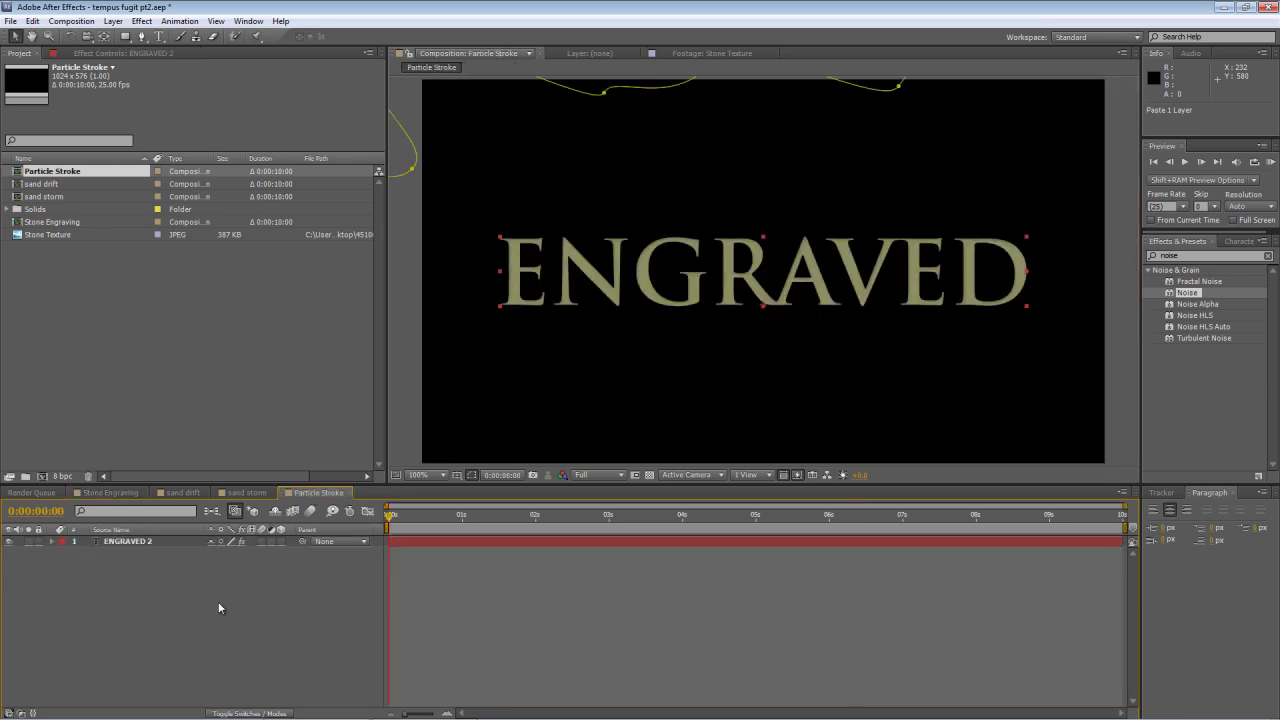
Step: Add a black solid named 'Stroke' to Particle Stroke and turn off its visibility
right_click(97, 605)
mouse_move(171, 474)
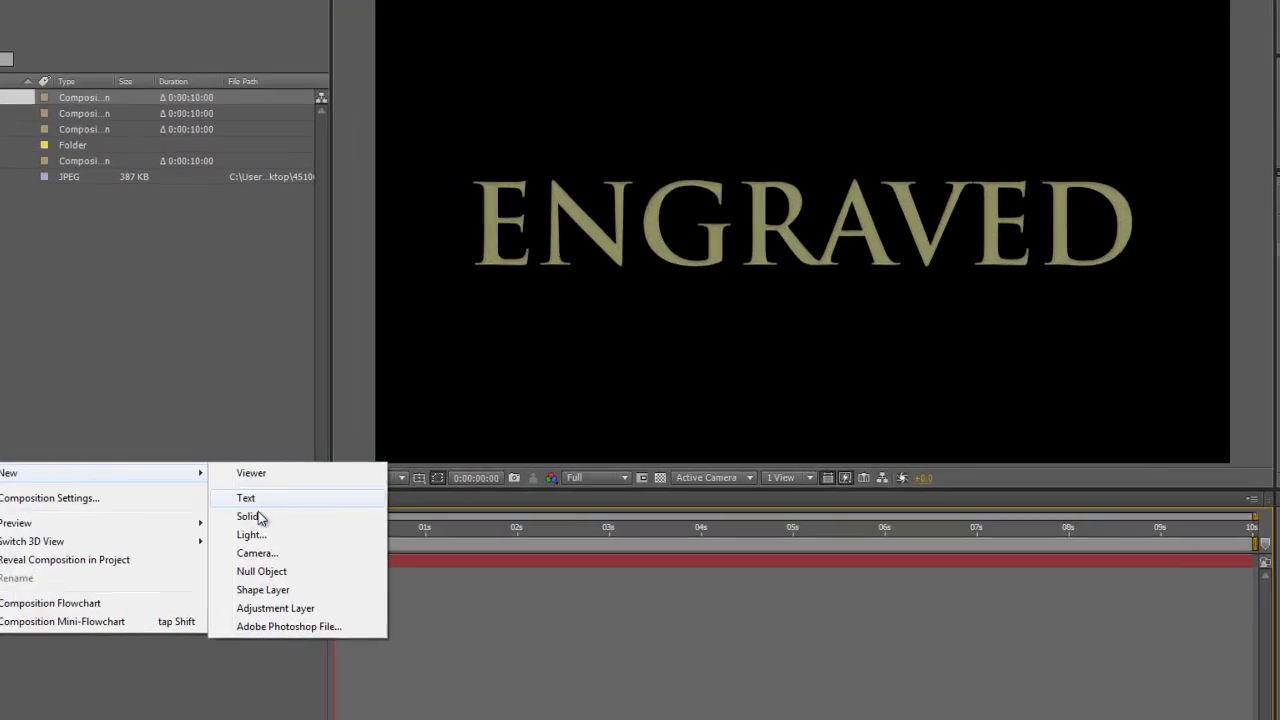
click(216, 521)
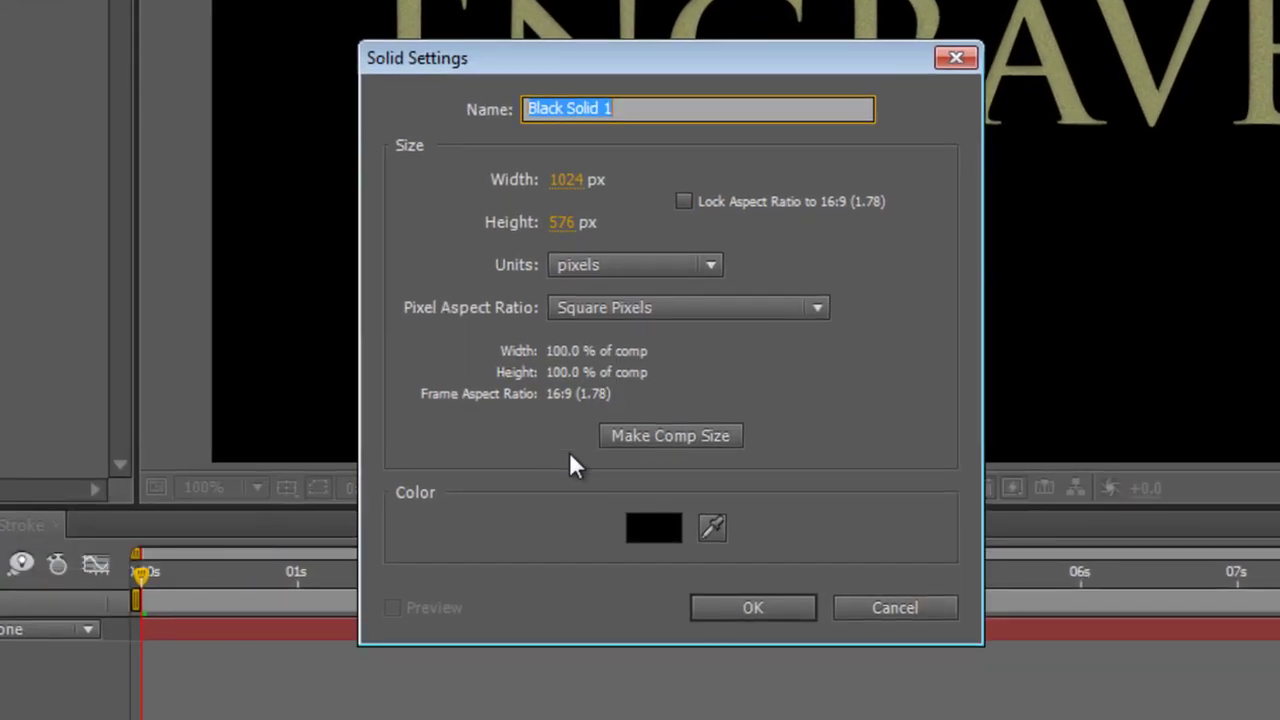
text(Stroke)
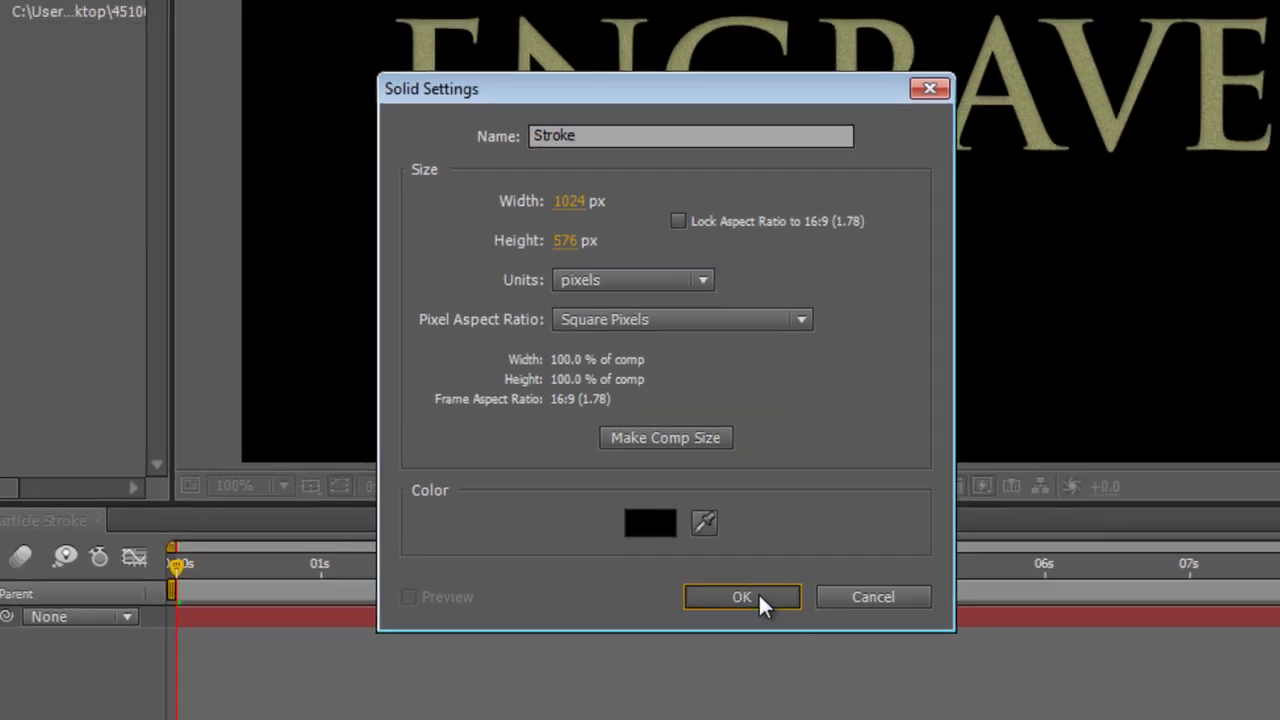
click(752, 607)
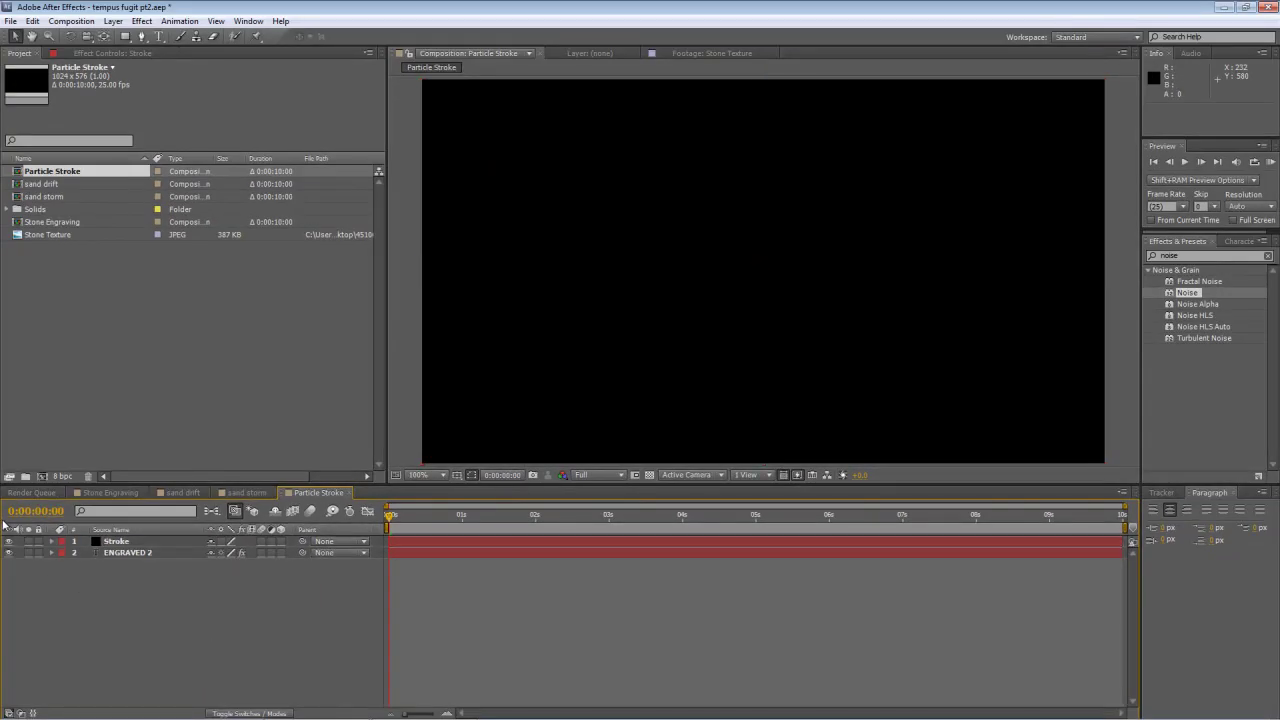
click(9, 541)
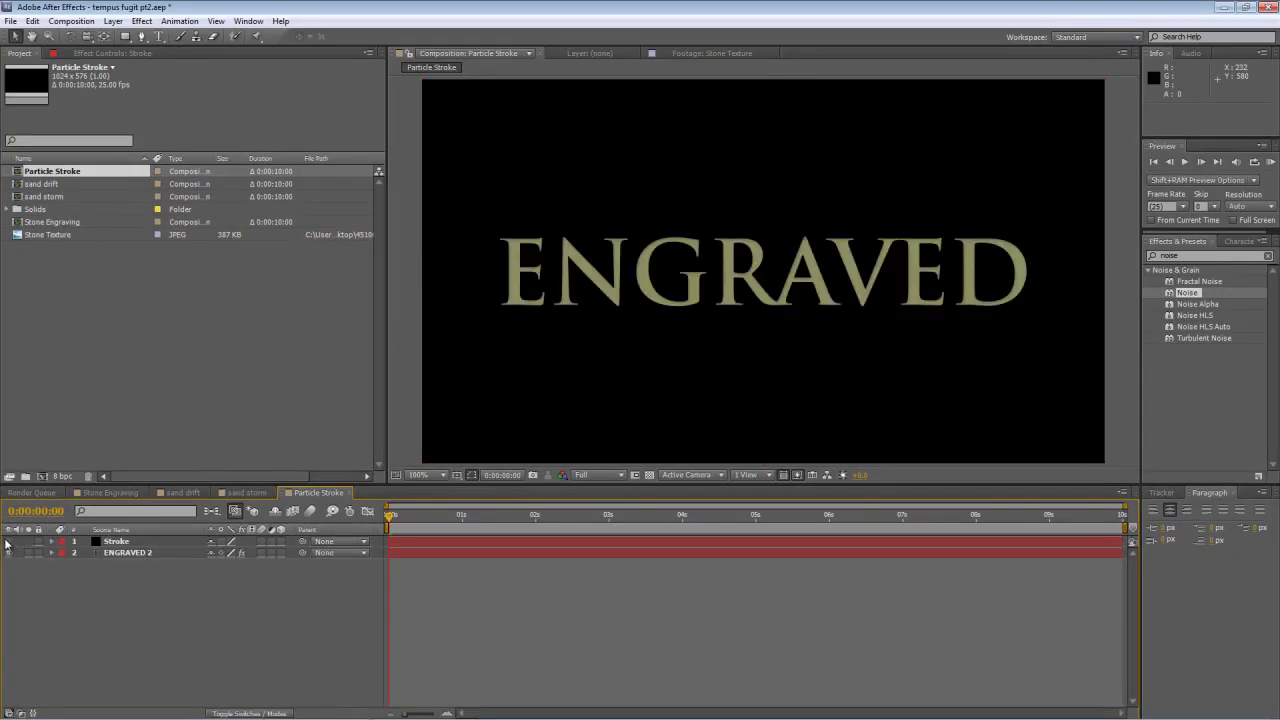
Step: Remove the Noise effect from ENGRAVED 2
click(135, 555)
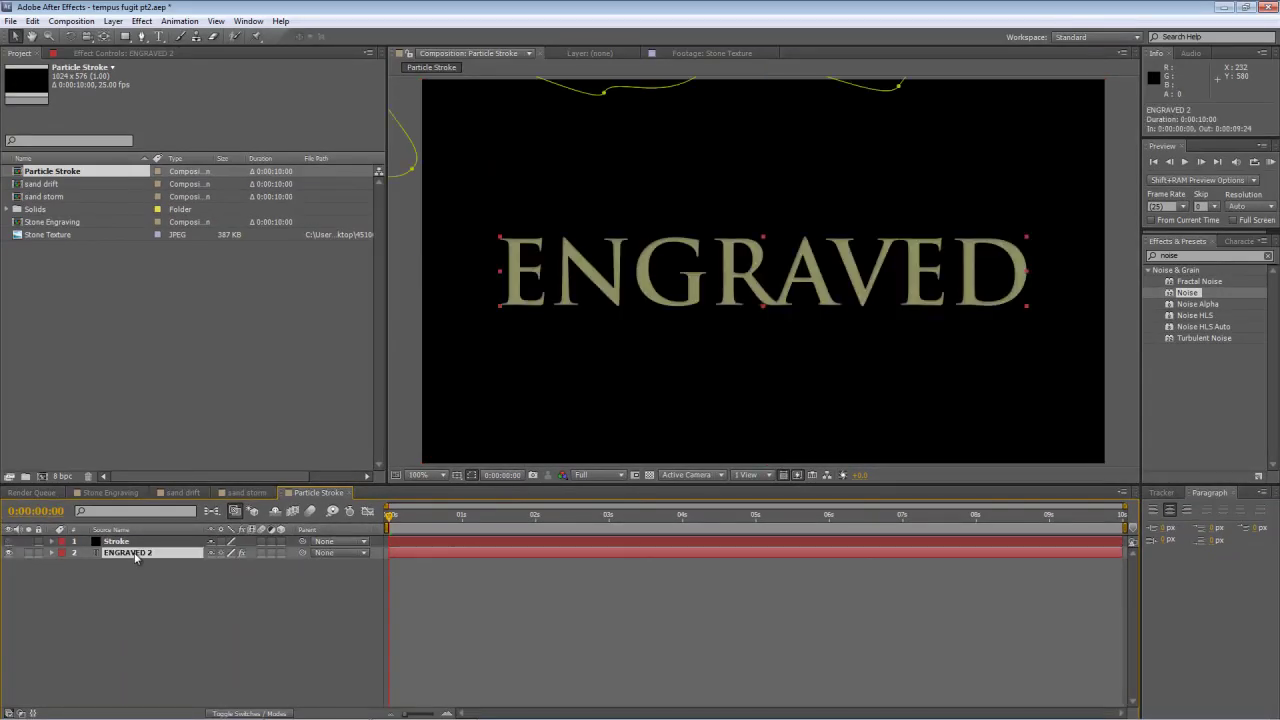
click(127, 53)
click(36, 80)
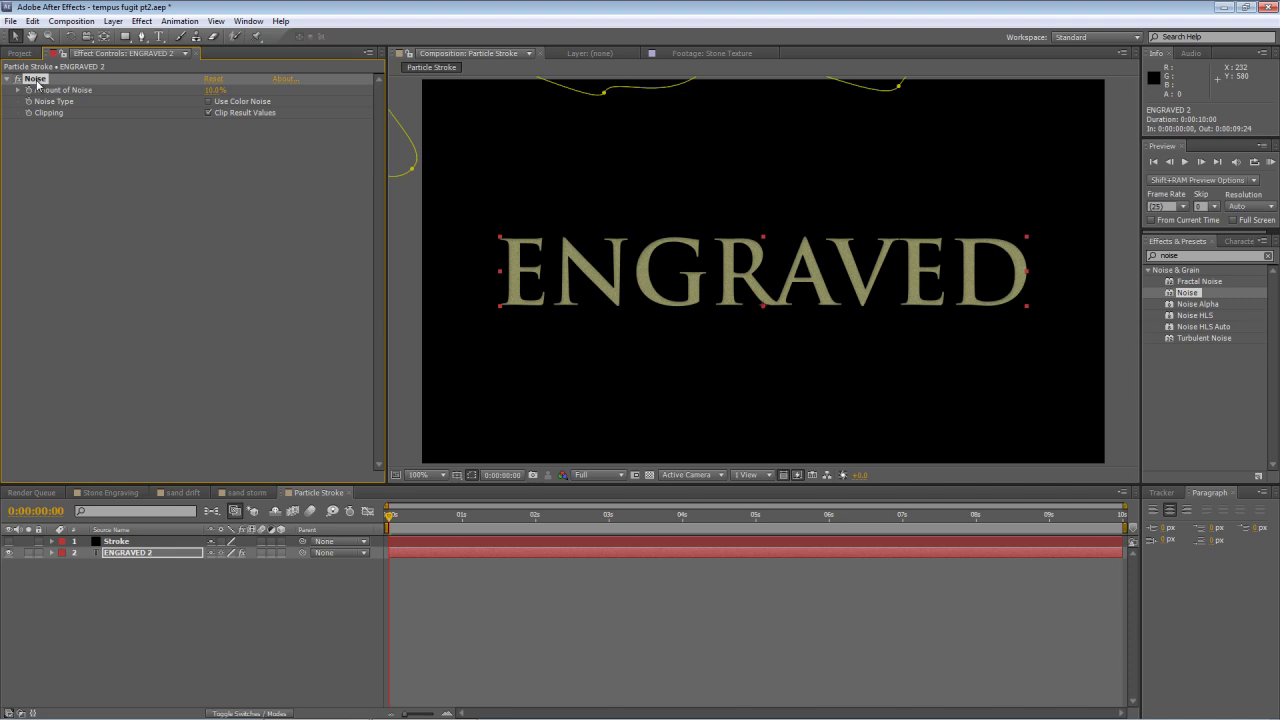
key(Delete)
click(178, 617)
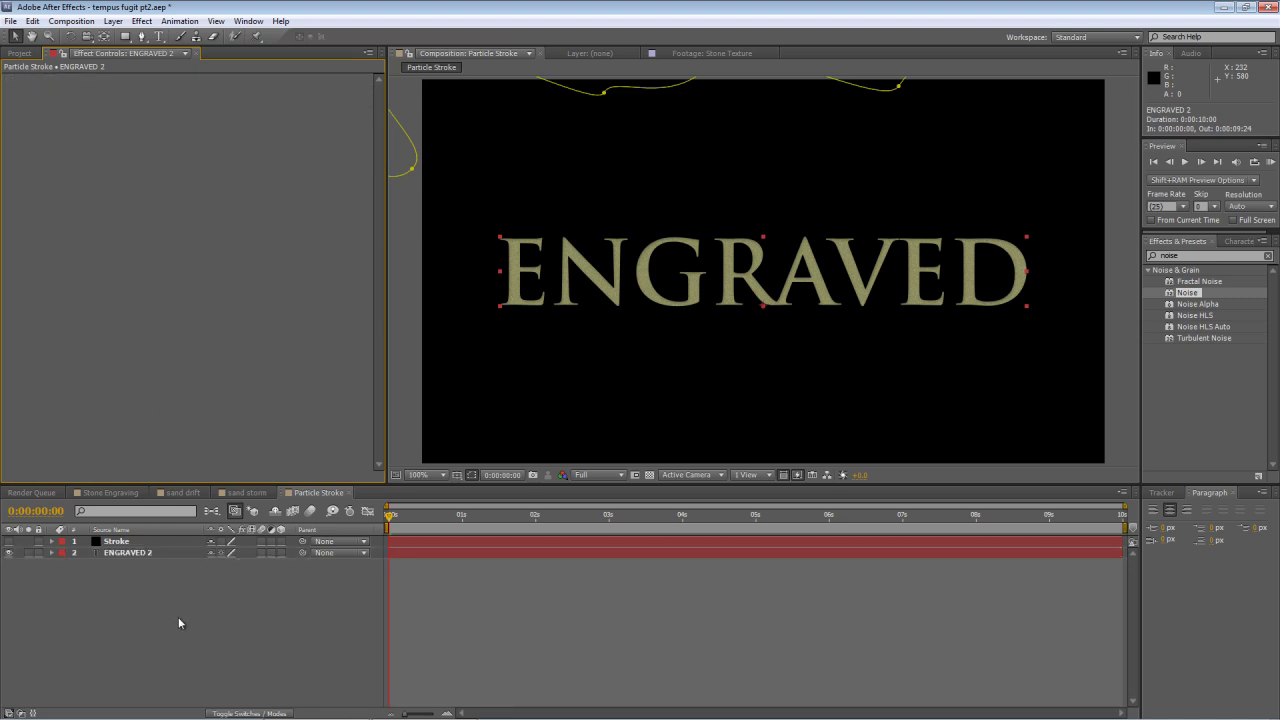
Step: Delete Mask 1 from ENGRAVED 2
click(123, 556)
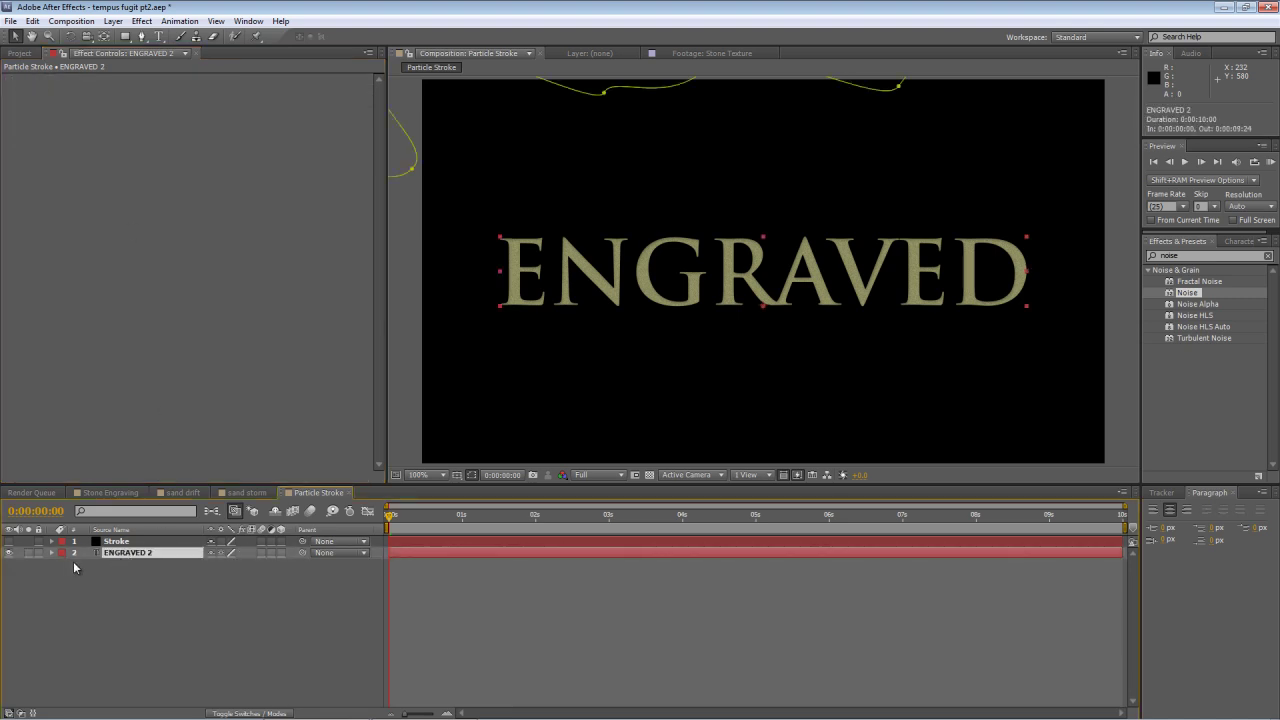
key(m)
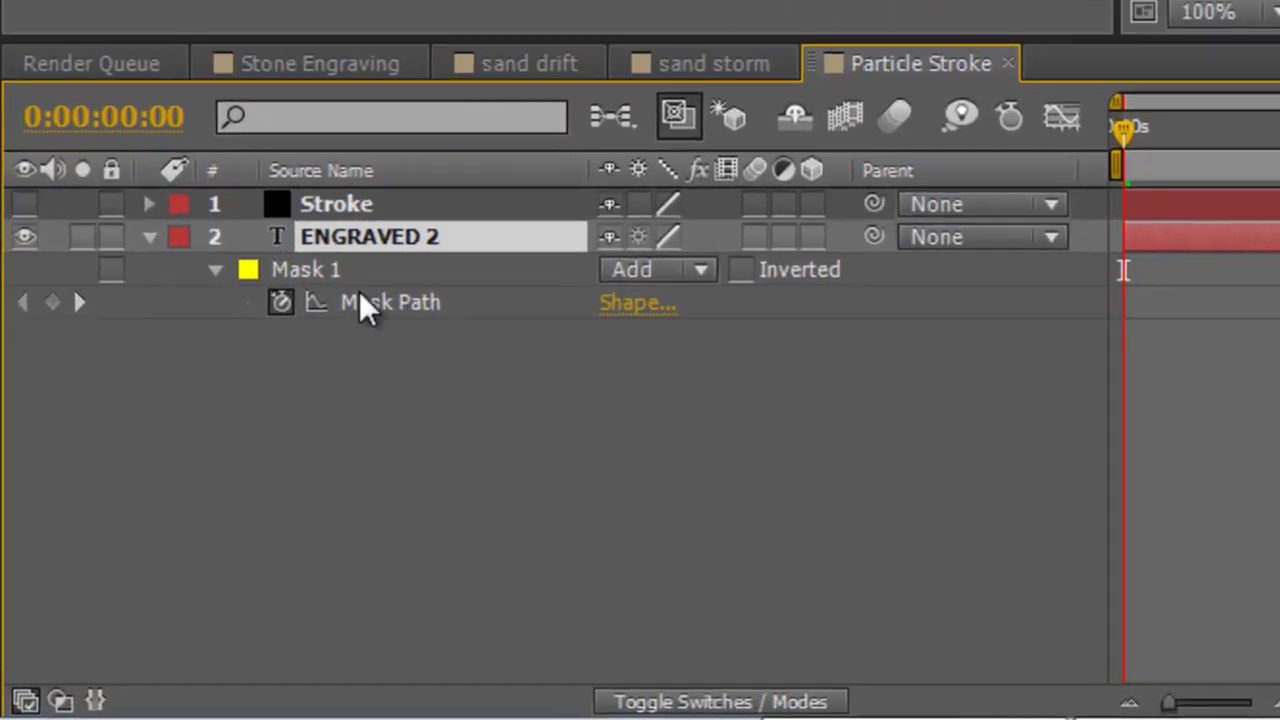
click(111, 562)
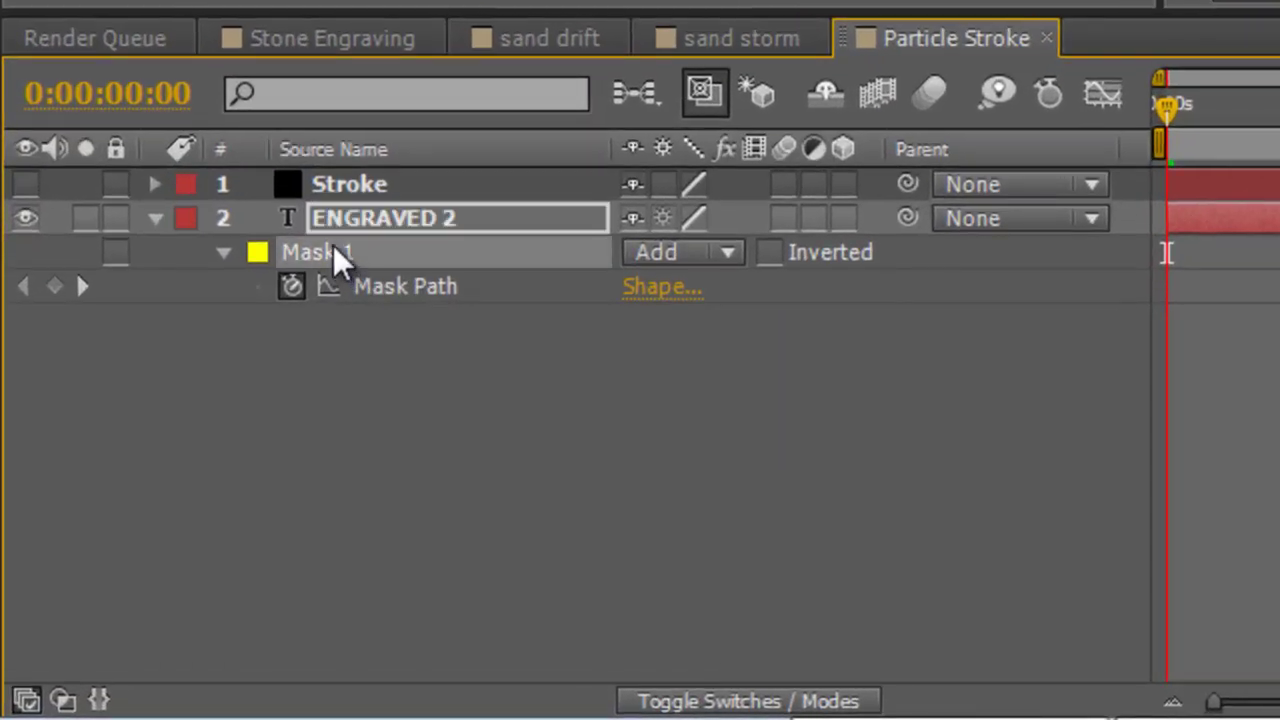
key(Delete)
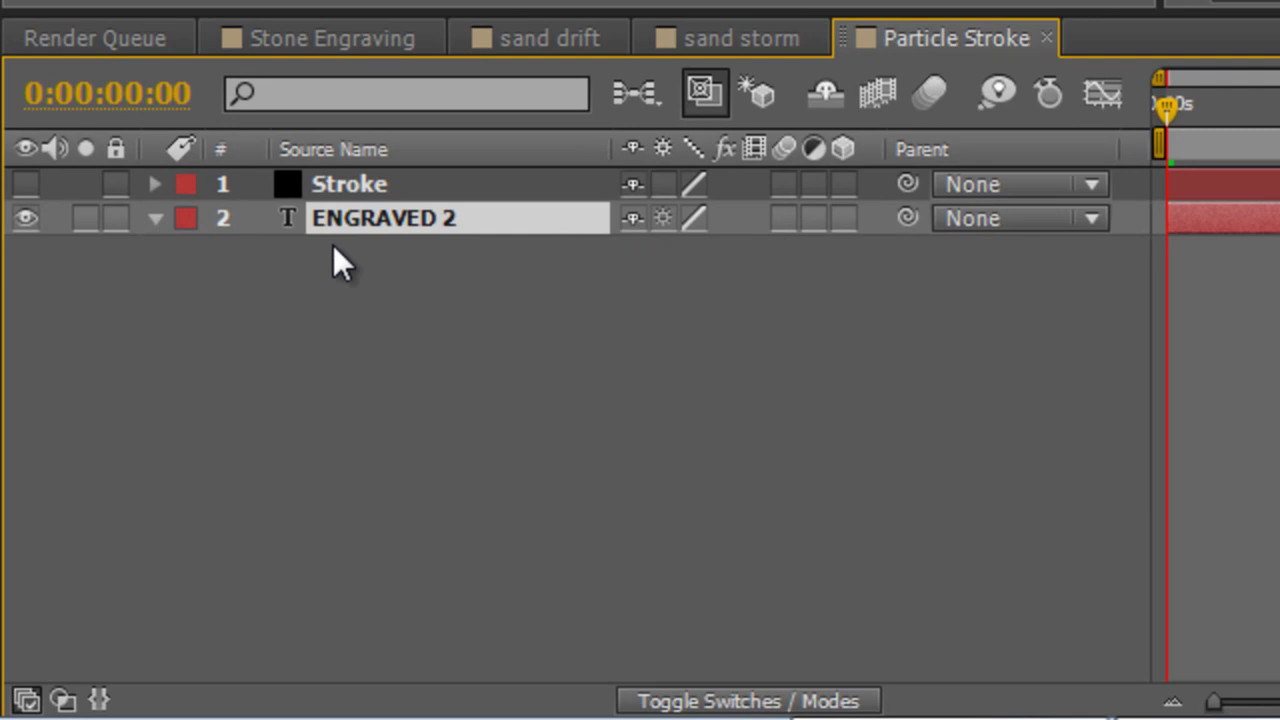
Step: Set the Stroke solid's Mask 1 feather to 0 and scrub to check the reveal
click(357, 183)
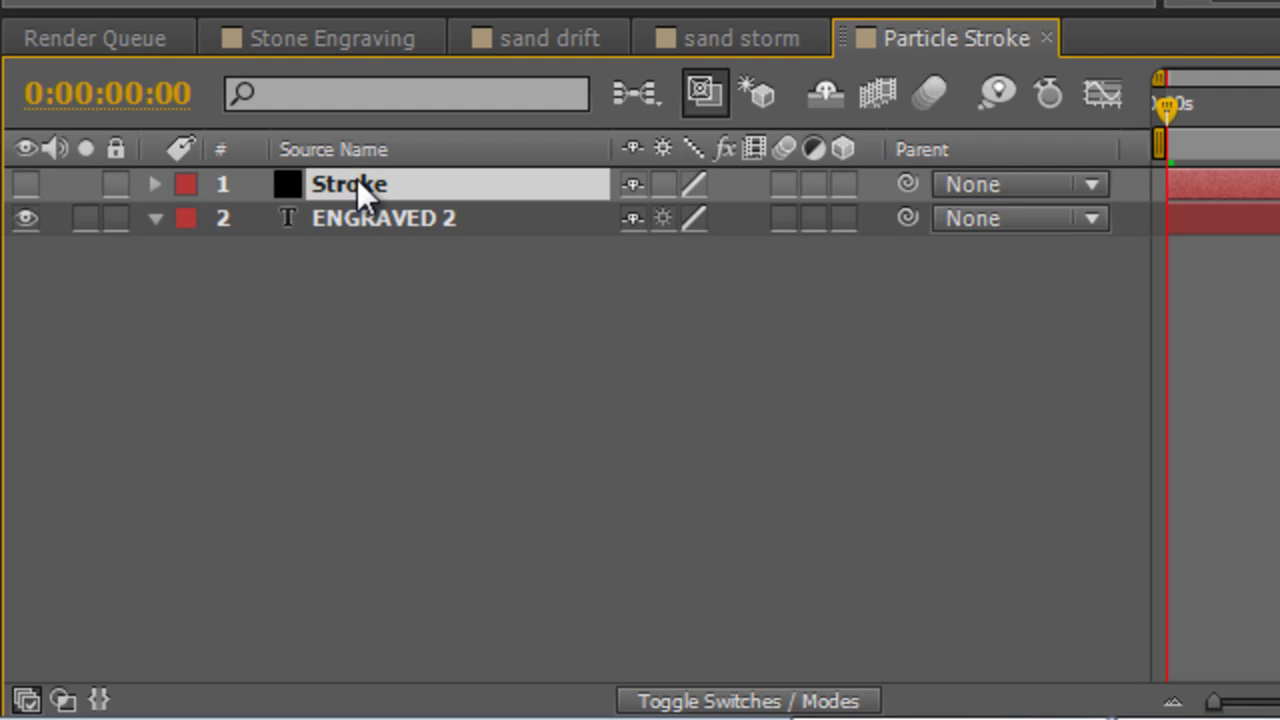
key(Return)
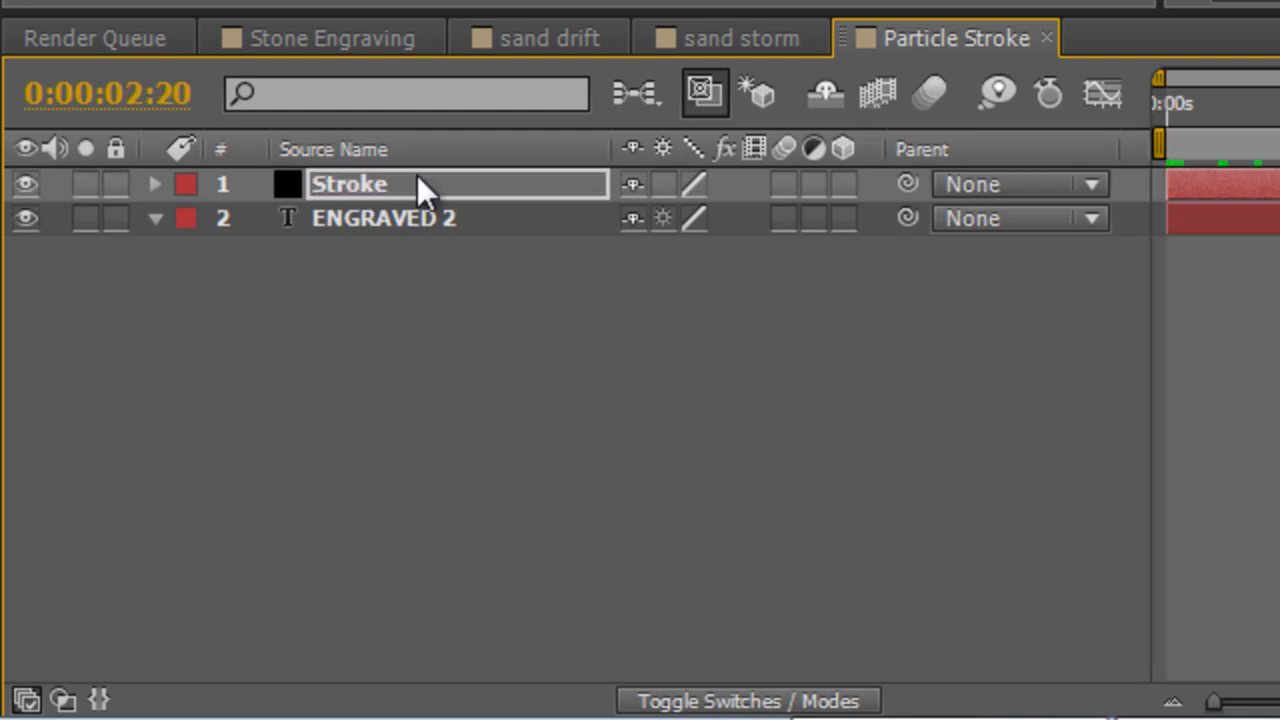
key(Return)
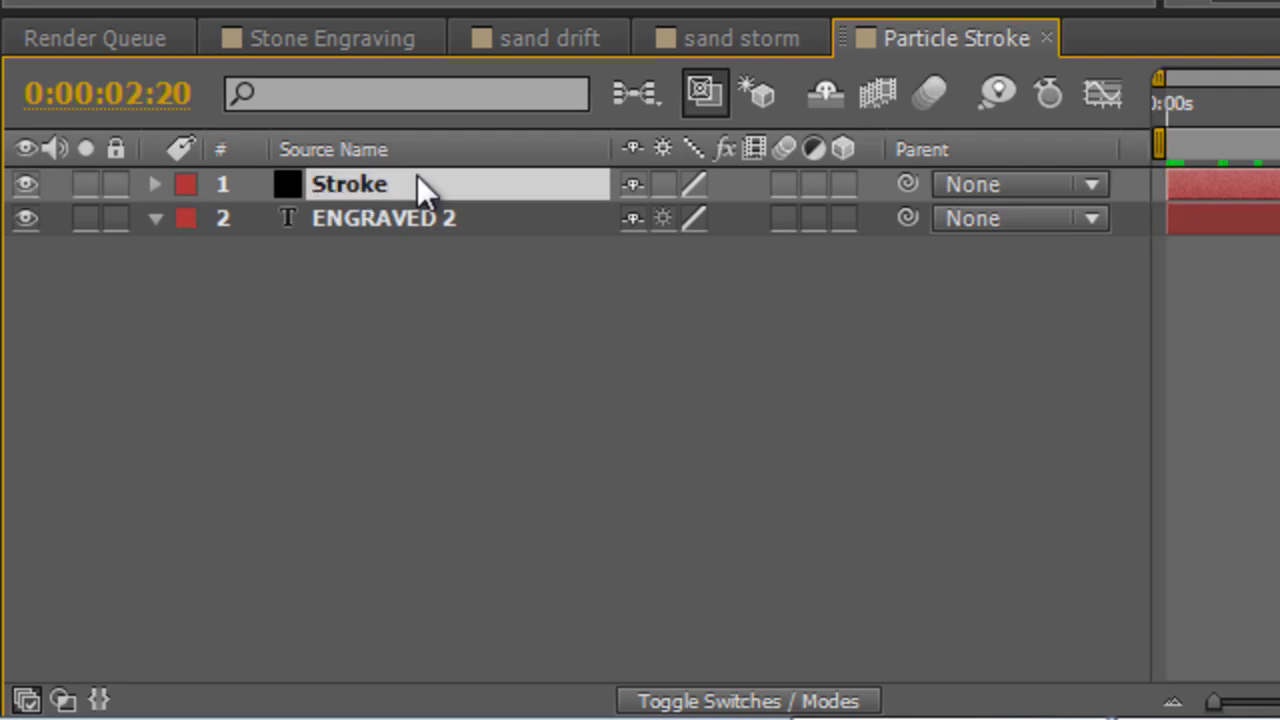
key(m)
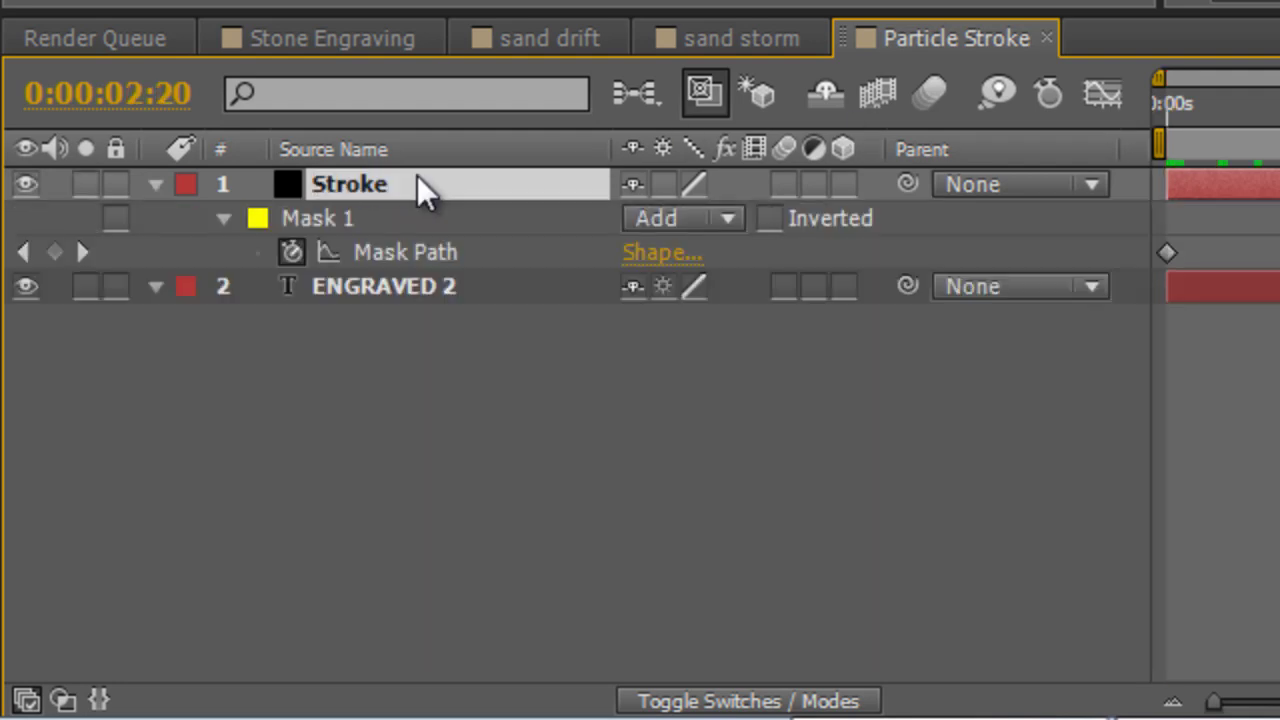
click(224, 217)
click(224, 217)
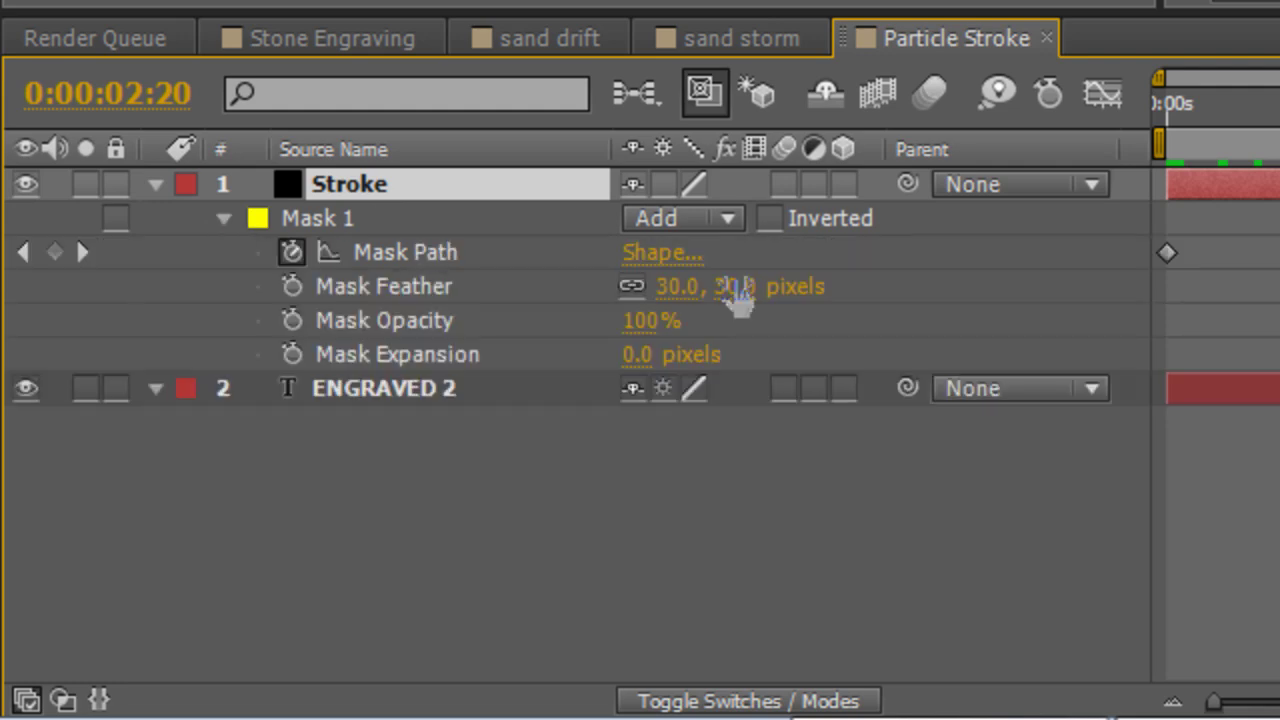
click(678, 287)
text(0)
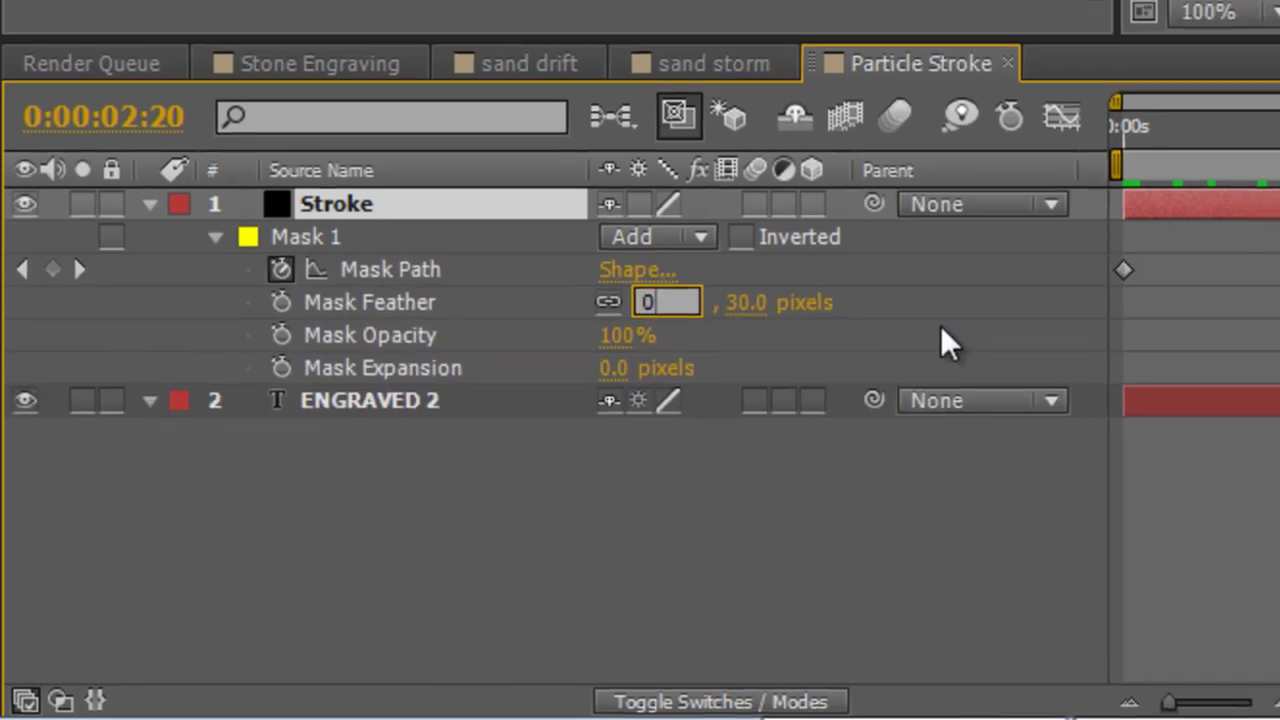
key(Return)
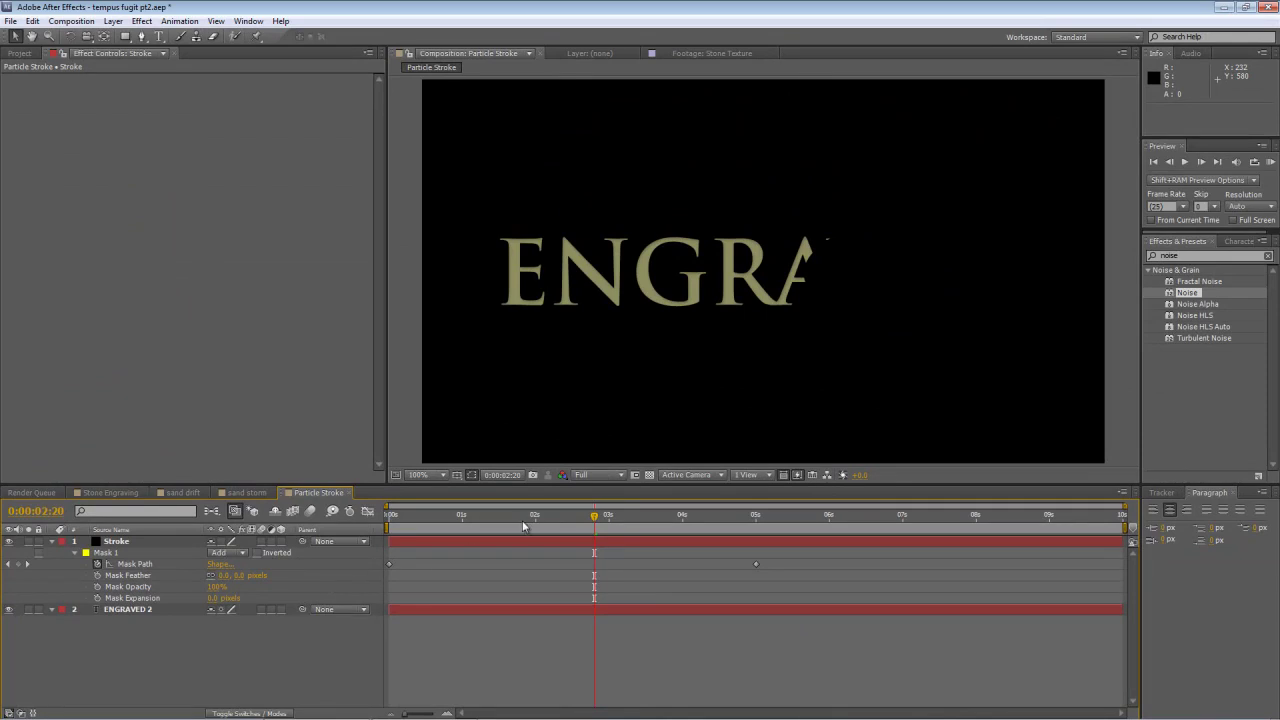
mouse_move(518, 515)
mouse_down()
mouse_move(471, 517)
mouse_move(698, 522)
mouse_move(512, 537)
mouse_up()
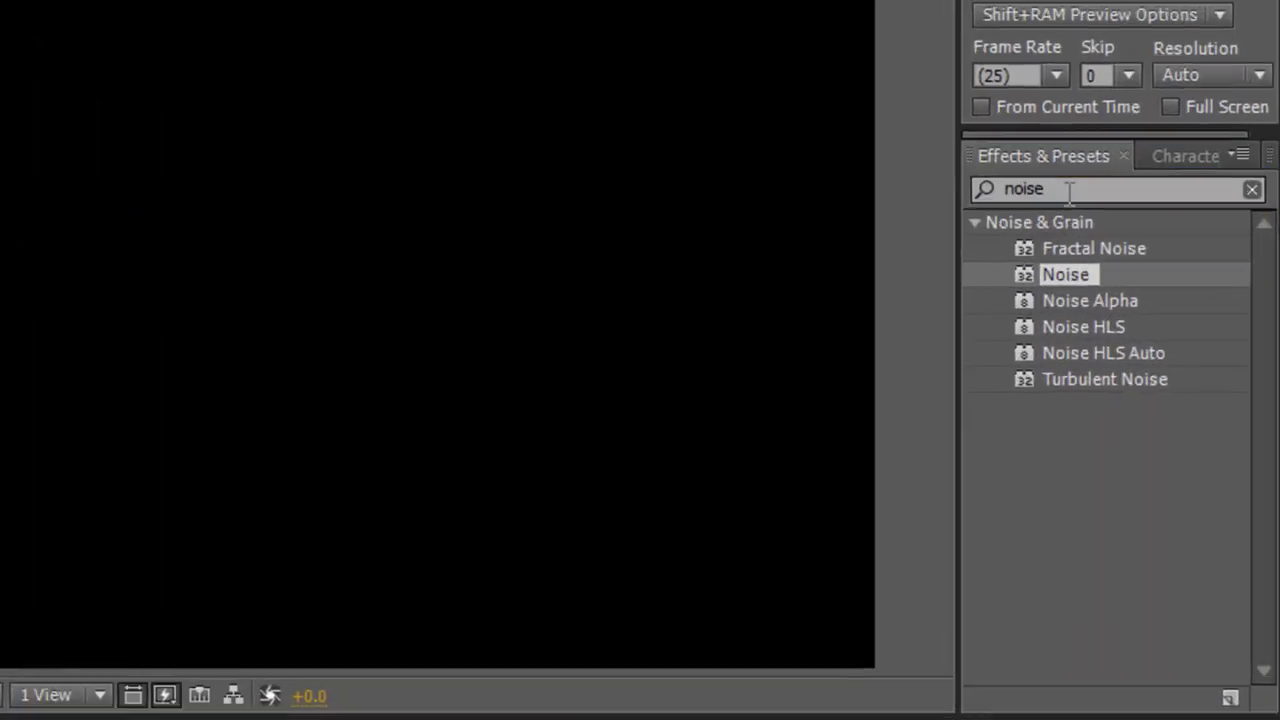
Step: Apply the Stroke effect to the Stroke layer with Paint Style set to On Transparent
click(1069, 190)
text(stroke)
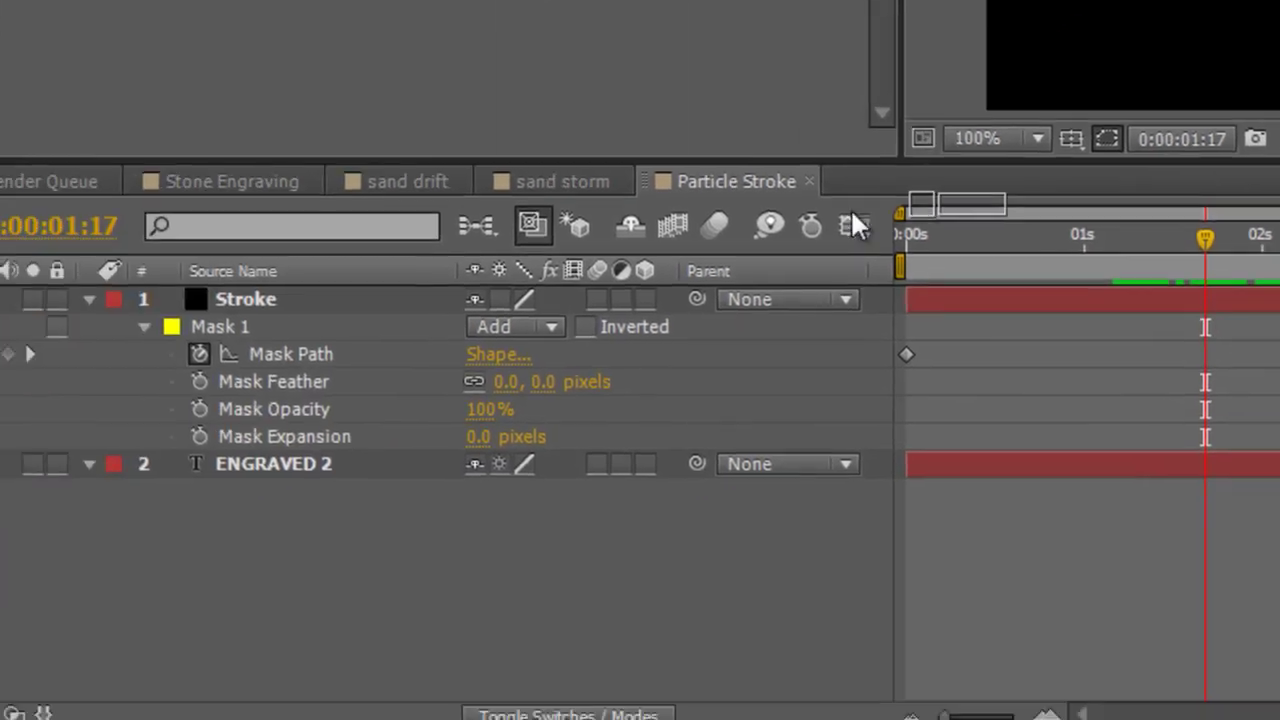
drag(850, 208, 290, 296)
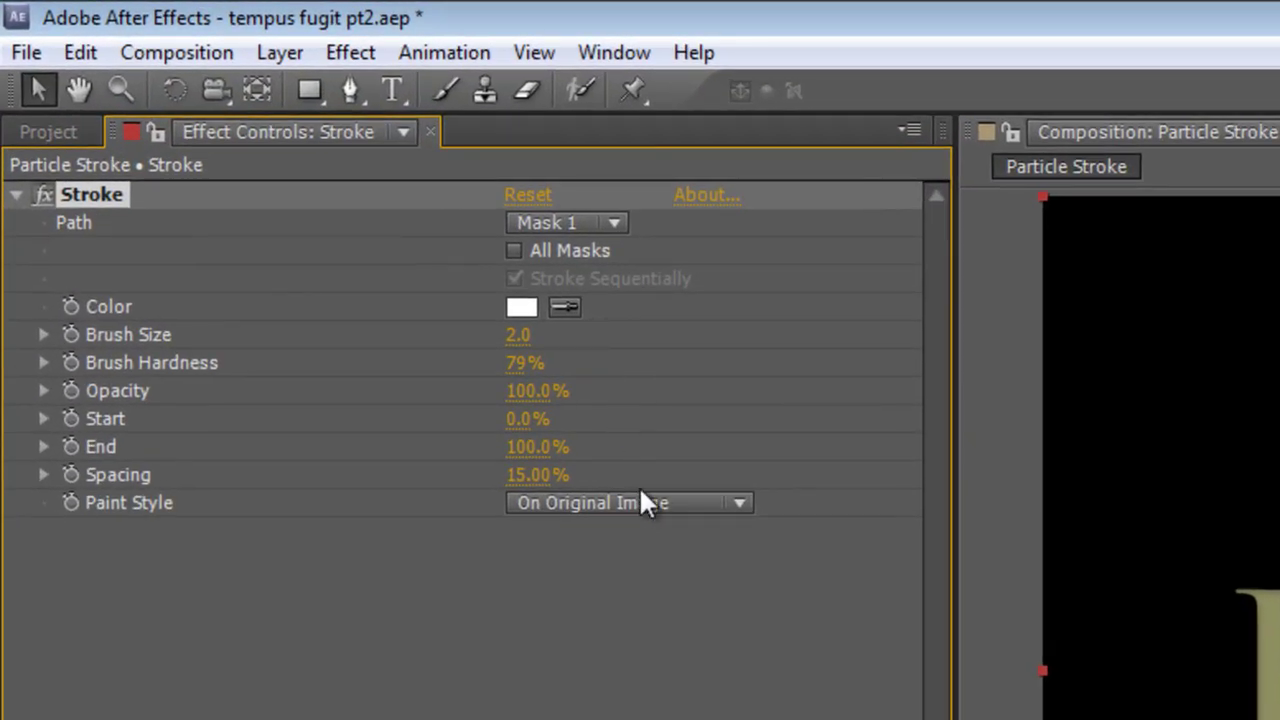
click(642, 503)
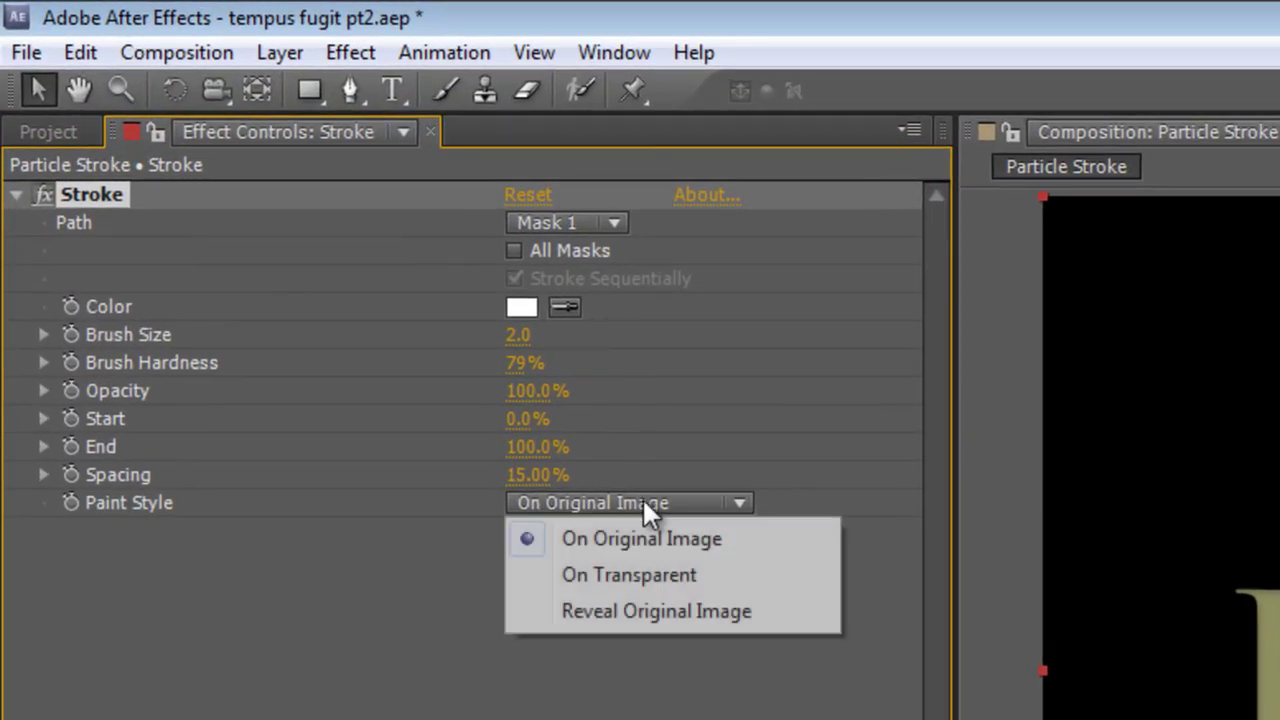
click(653, 573)
click(595, 716)
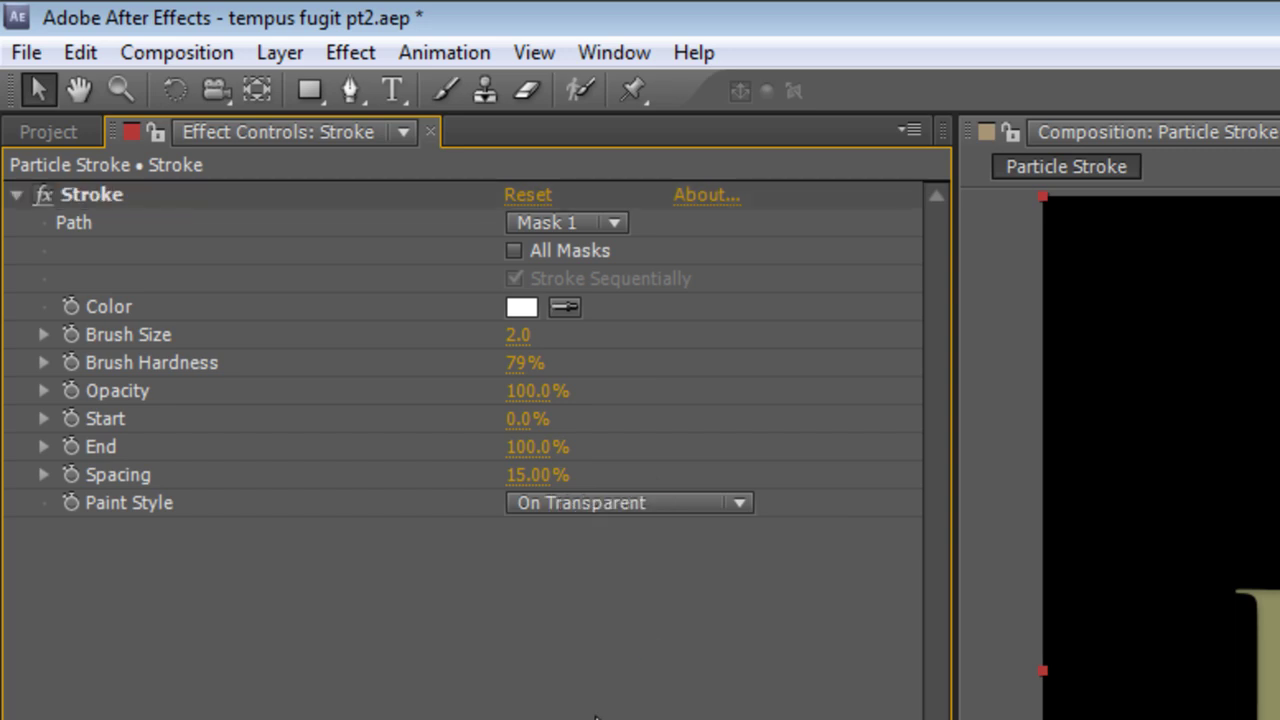
Step: Set the stroke Brush Size to 4, sample the khaki text colour, and preview it
click(519, 336)
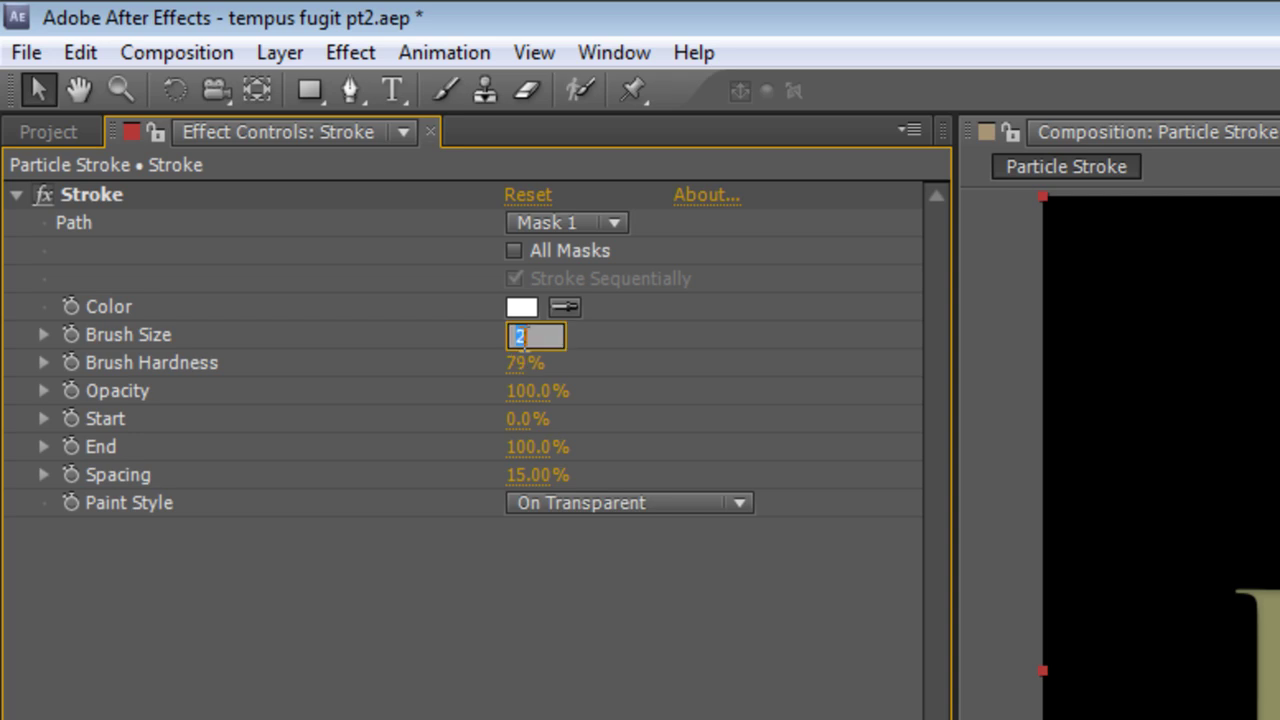
text(4)
key(Return)
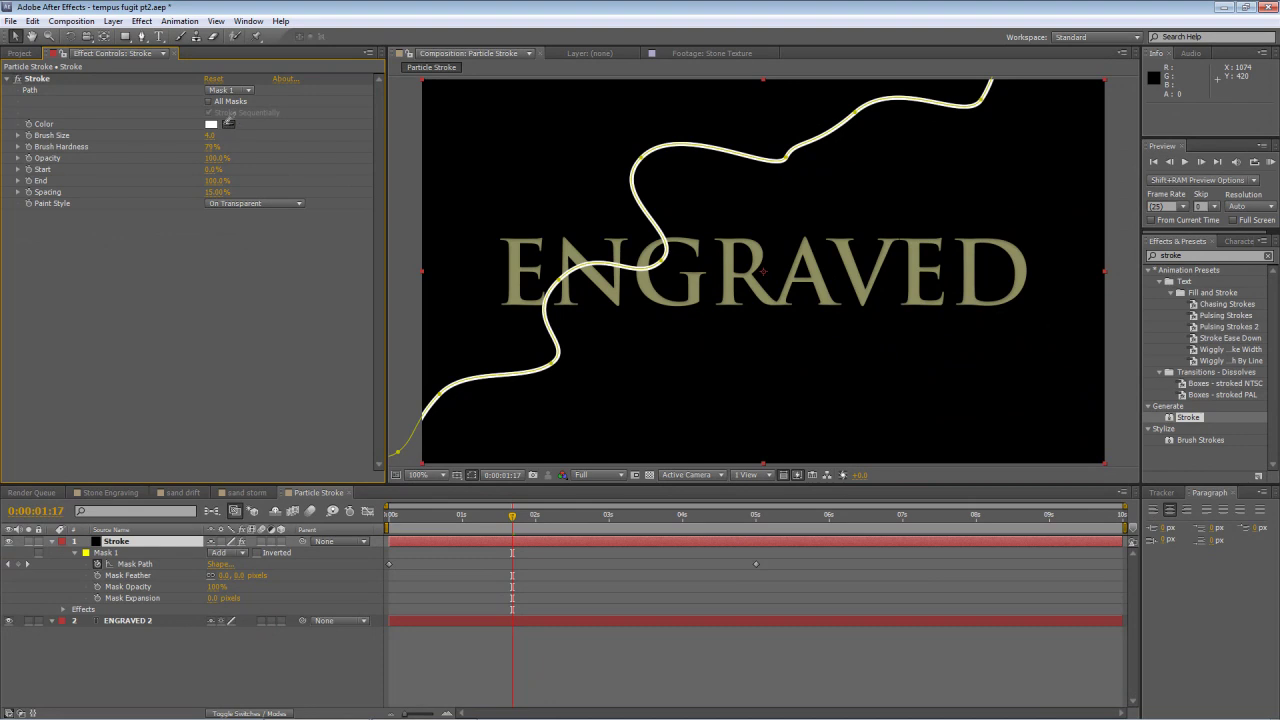
click(229, 124)
click(581, 252)
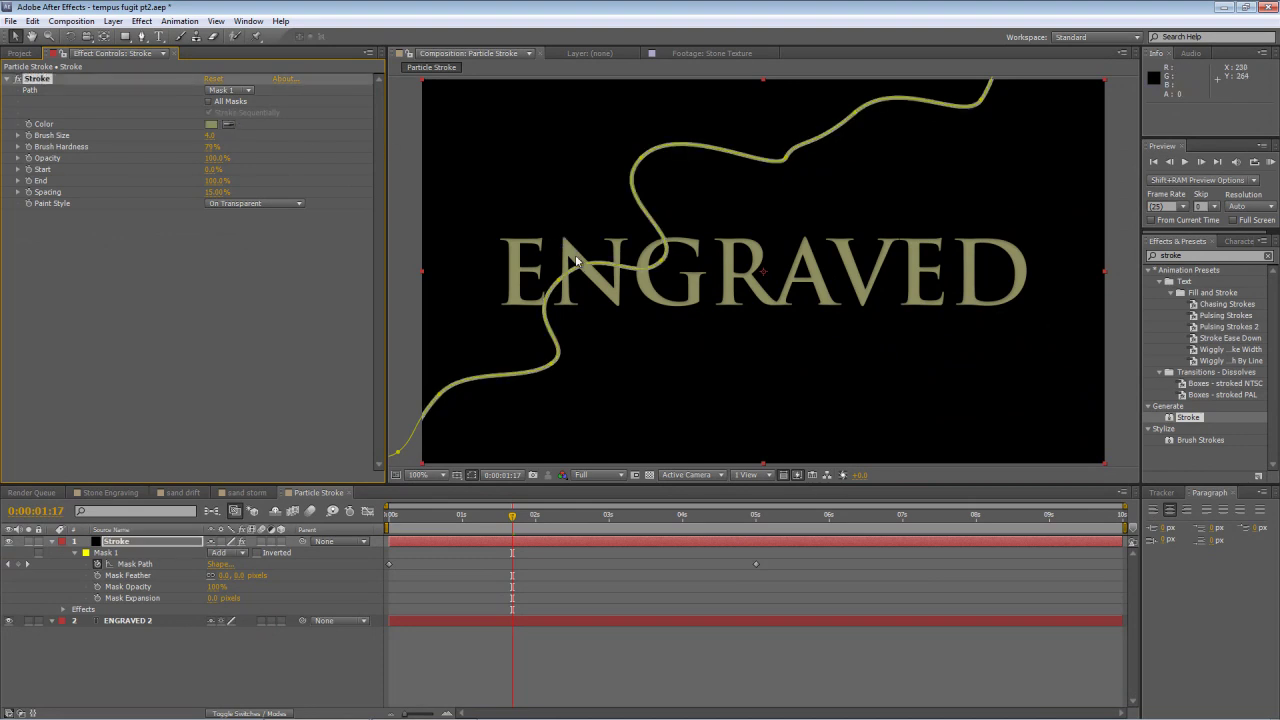
key(KP_0)
click(232, 306)
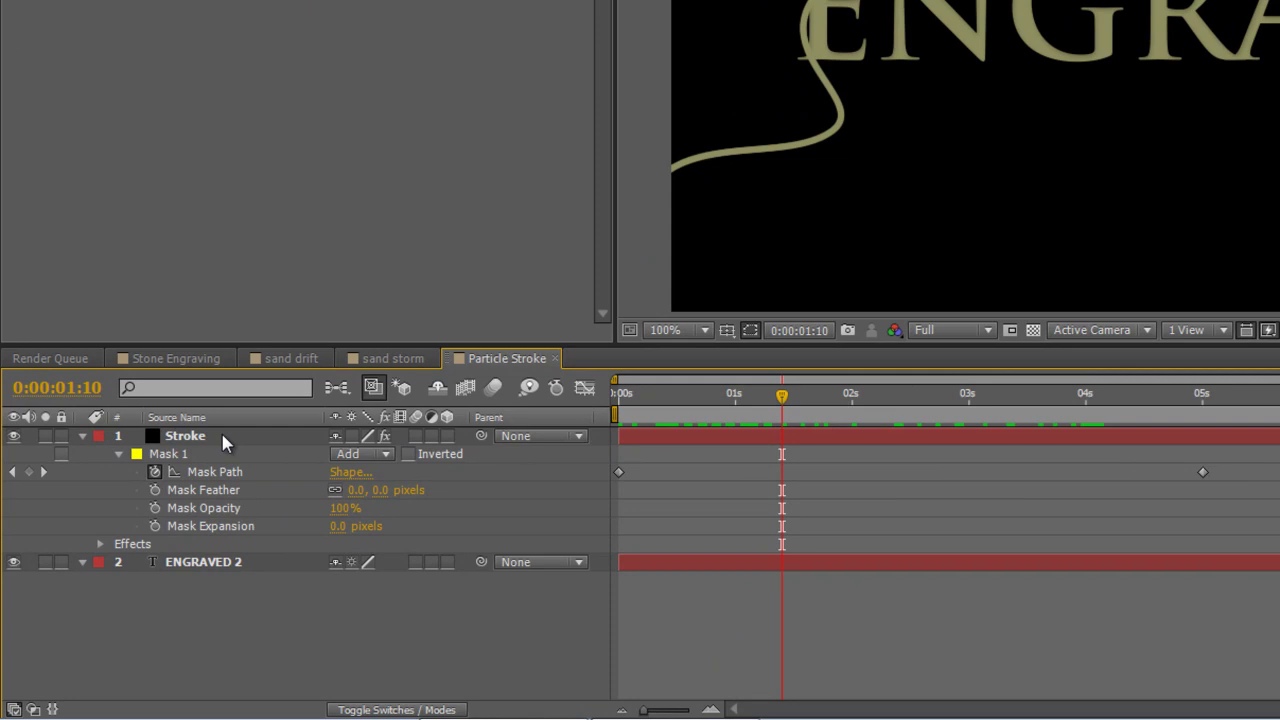
Step: Set the Stroke layer's blending mode to Stencil Luma
right_click(223, 437)
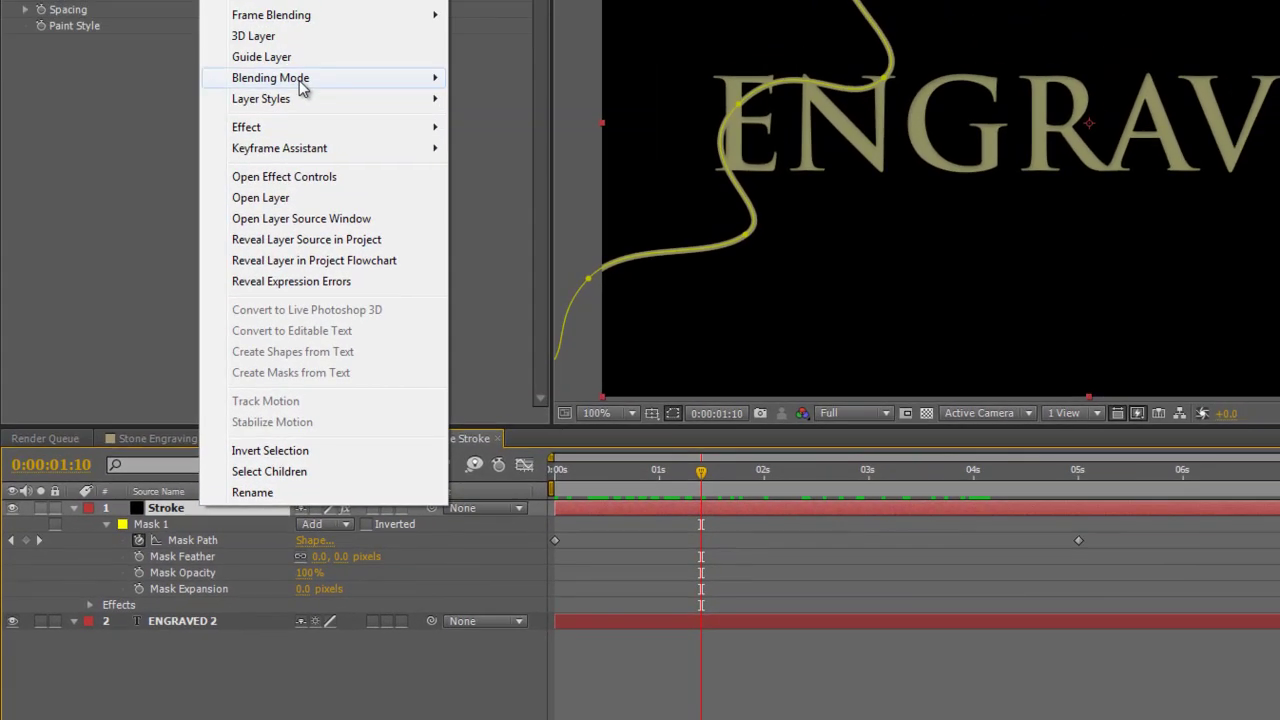
mouse_move(303, 88)
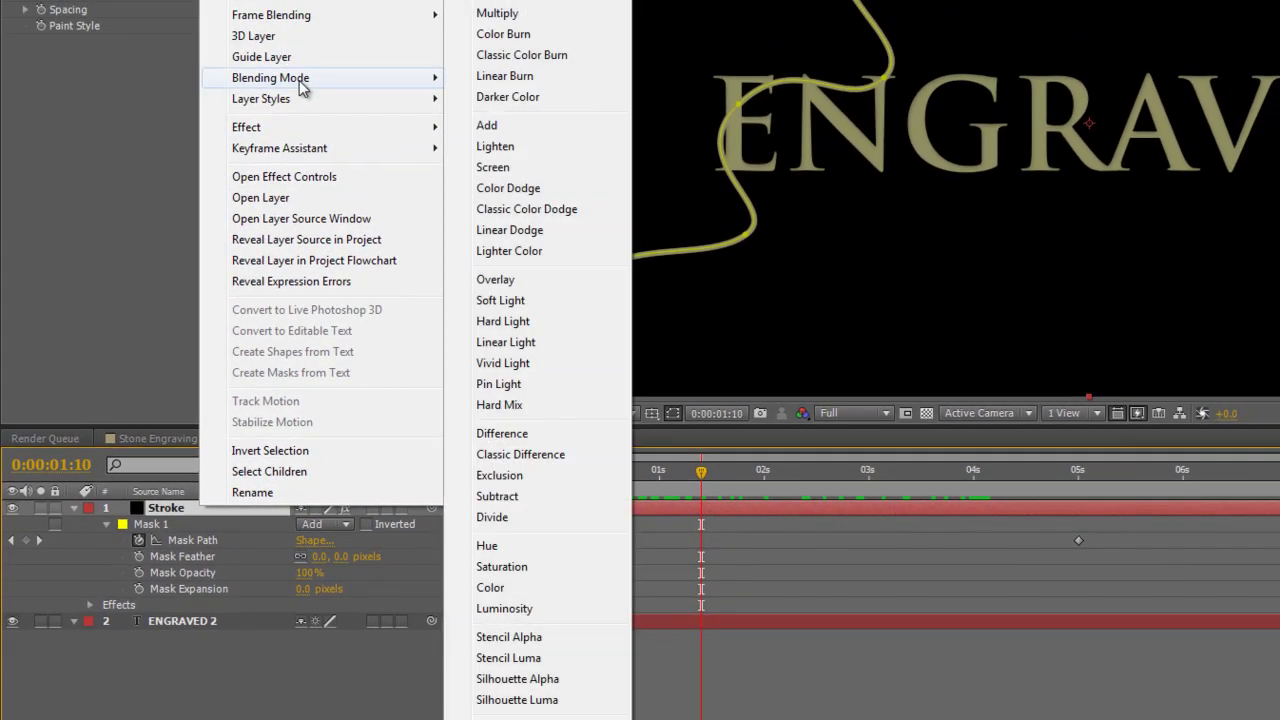
click(507, 662)
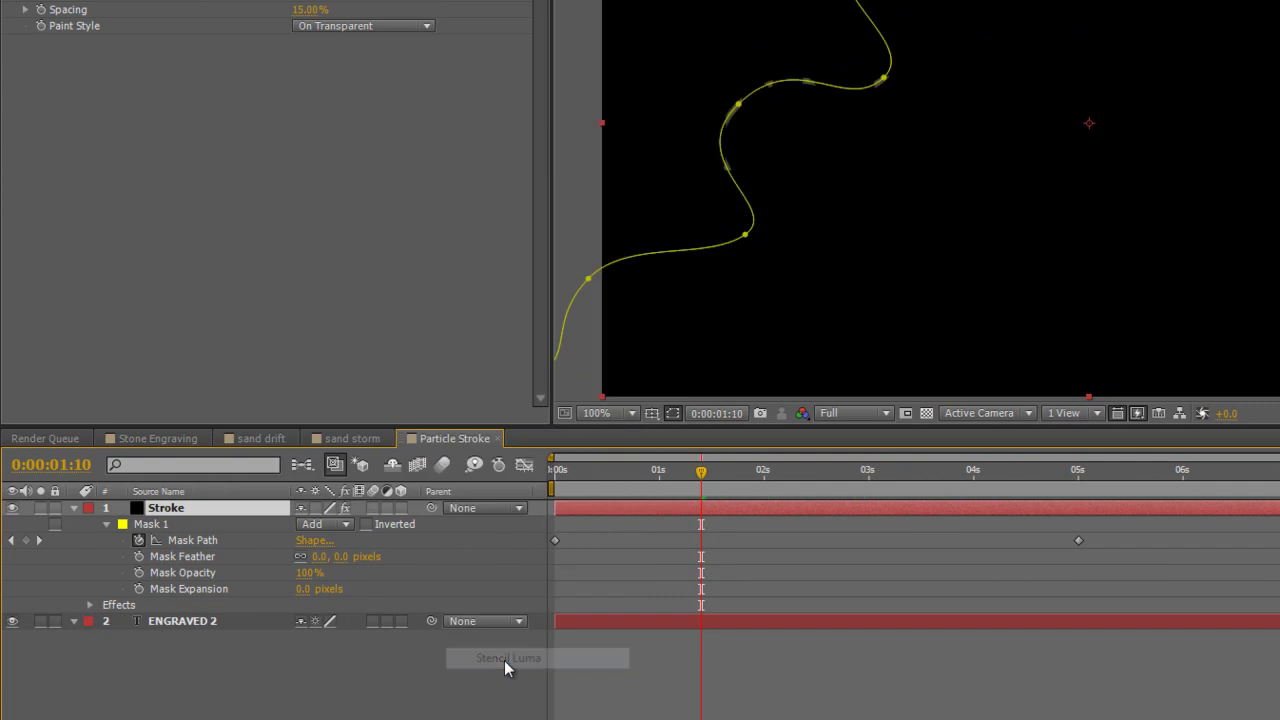
click(360, 685)
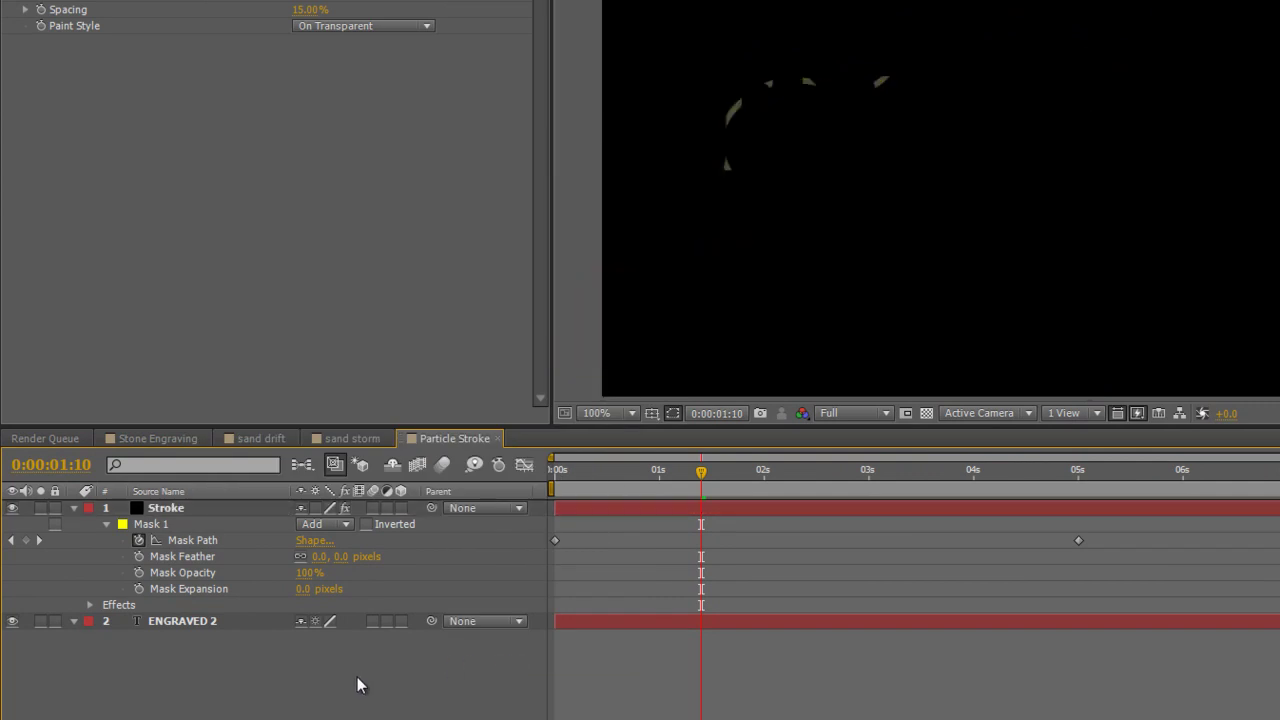
mouse_move(650, 469)
mouse_down()
mouse_move(557, 470)
mouse_move(627, 477)
mouse_up()
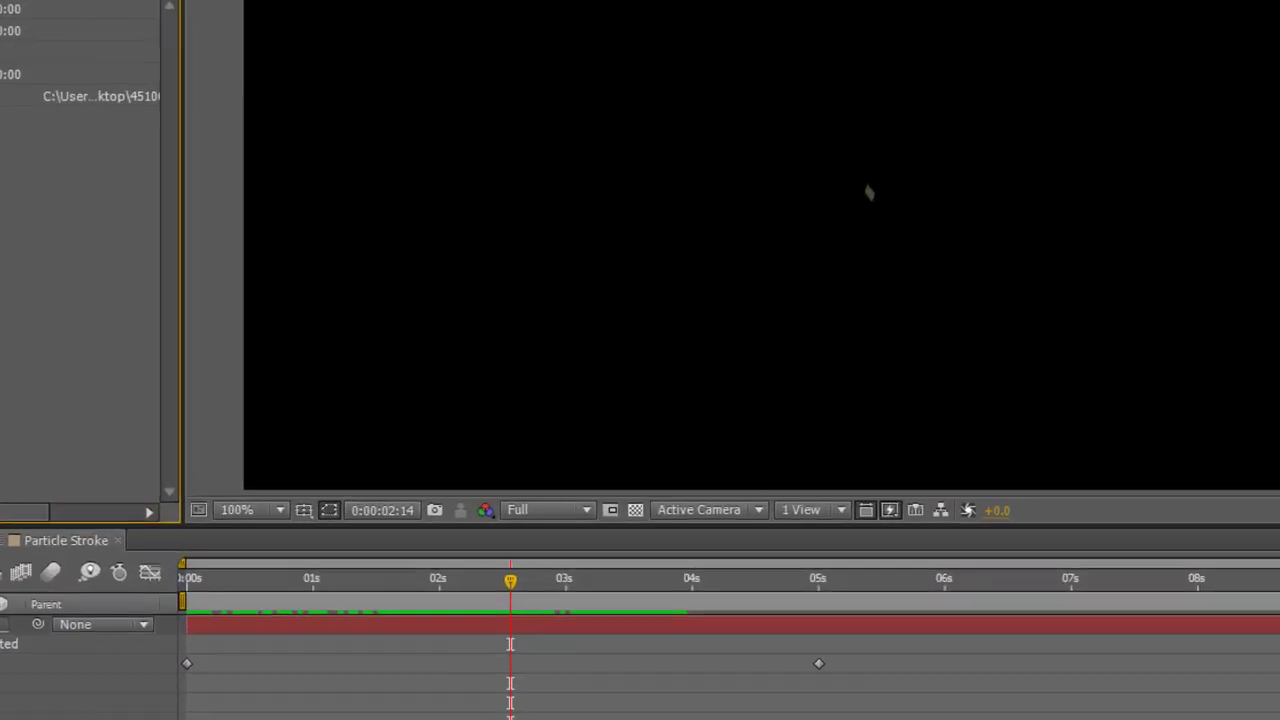
Step: Create a new composition named 'Text to Sand'
key(ctrl+n)
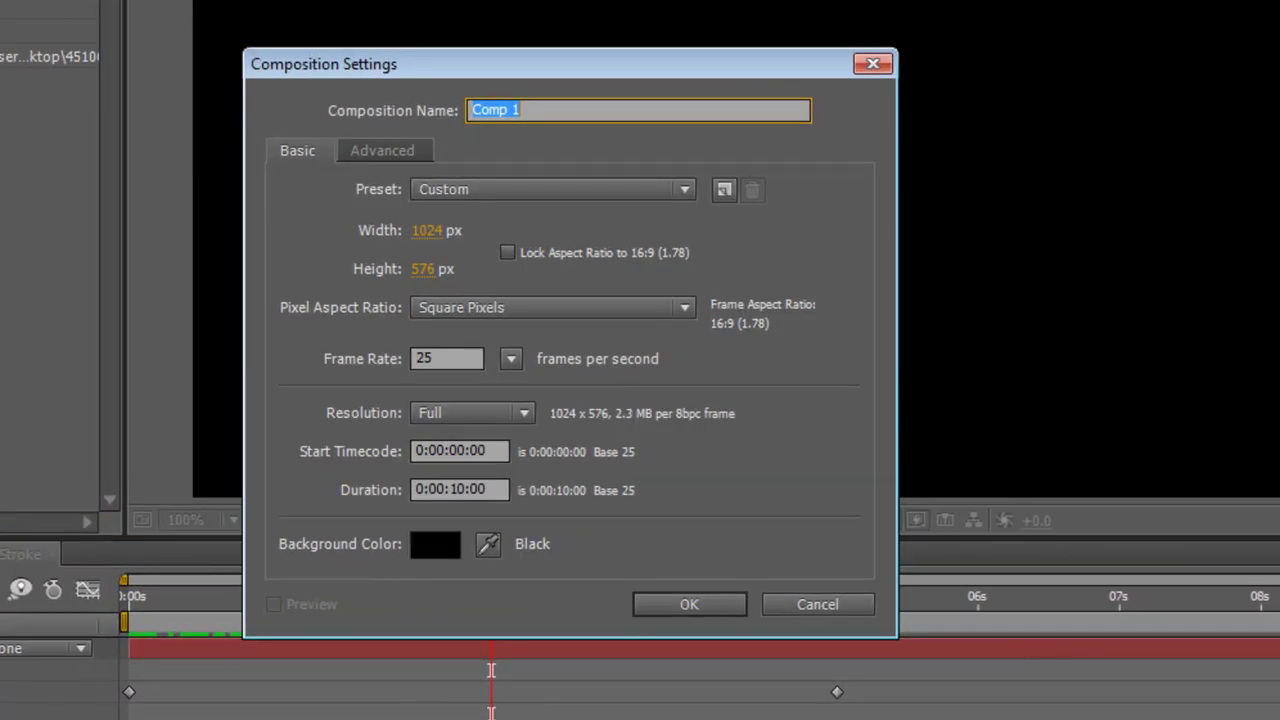
text(Text to Sand)
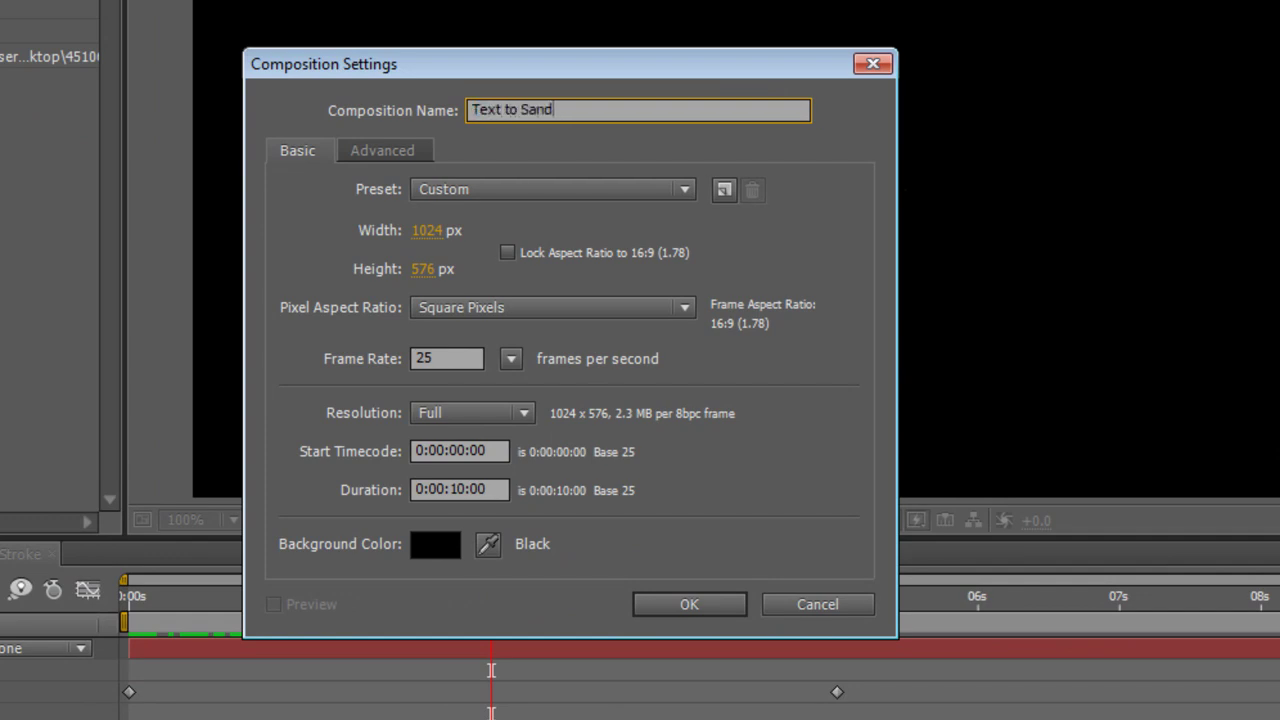
click(726, 607)
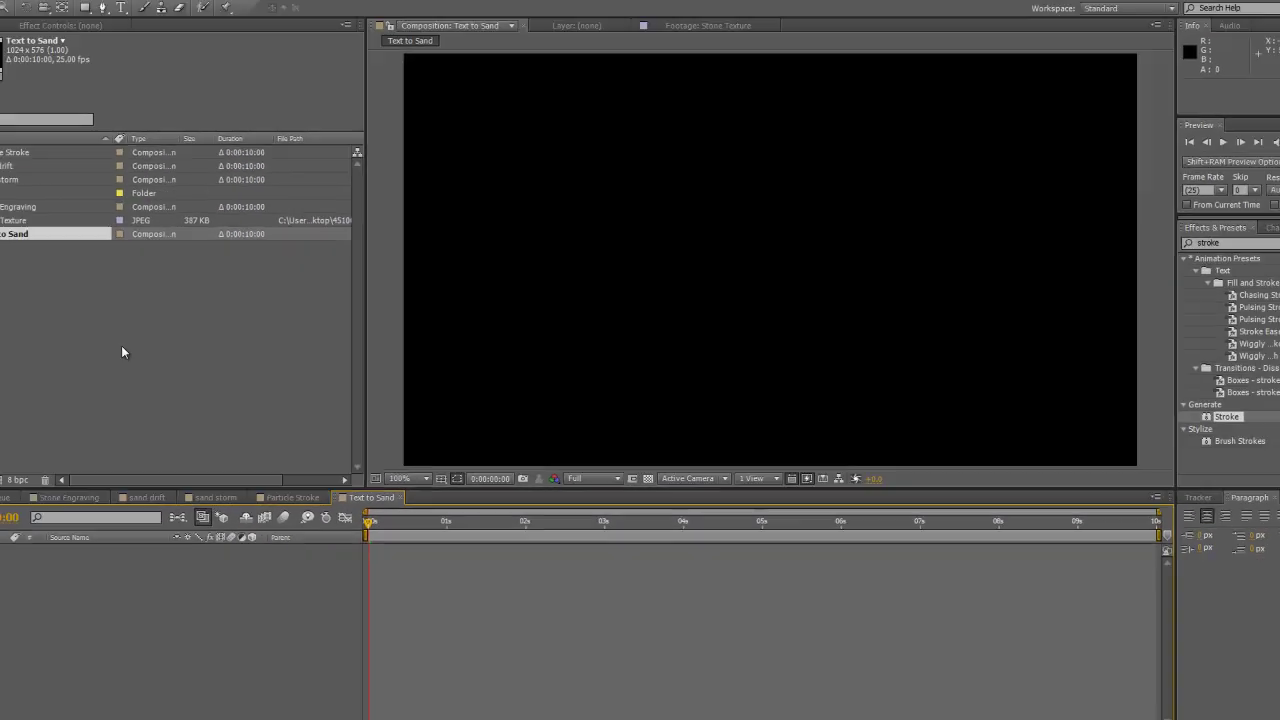
Step: Add the Particle Stroke comp as a layer in the Text to Sand timeline
click(117, 349)
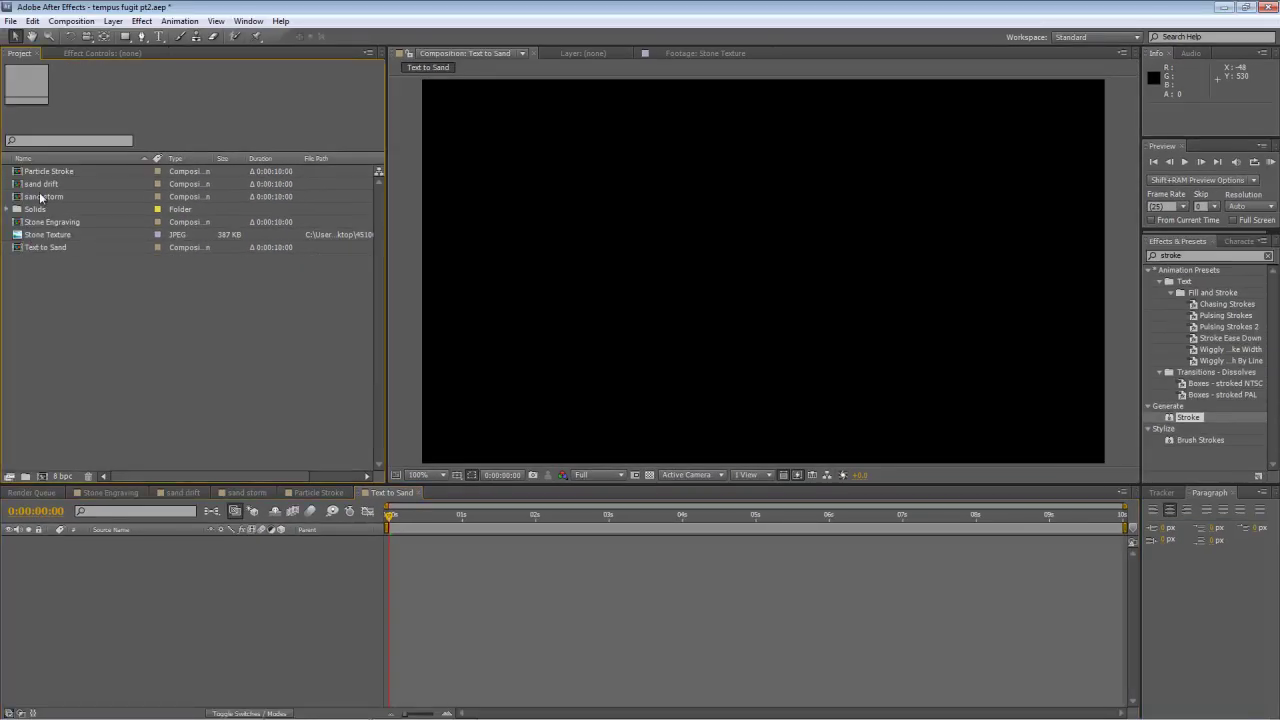
mouse_move(32, 176)
mouse_down()
mouse_move(88, 672)
mouse_move(116, 634)
mouse_up()
mouse_move(390, 516)
mouse_down()
mouse_move(600, 516)
mouse_move(480, 516)
mouse_up()
key(Home)
Step: Find Particle Playground by searching 'part' and apply it to the Particle Stroke layer
click(1162, 256)
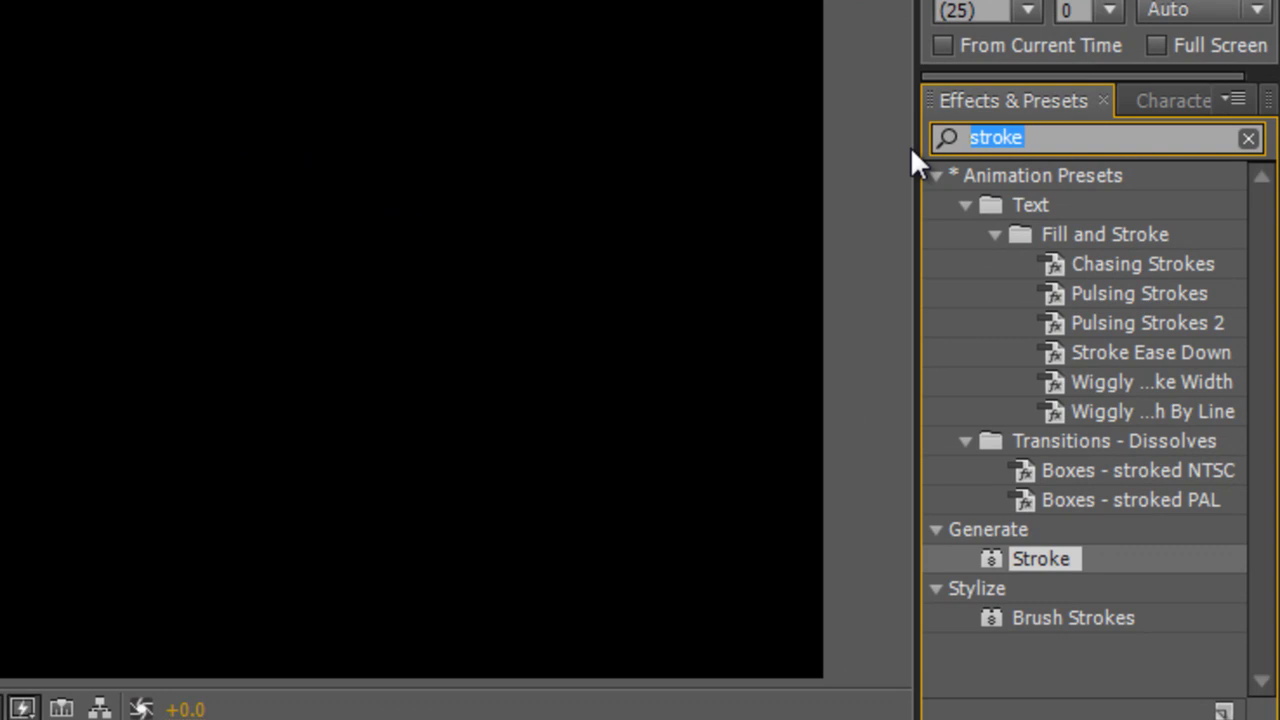
text(part)
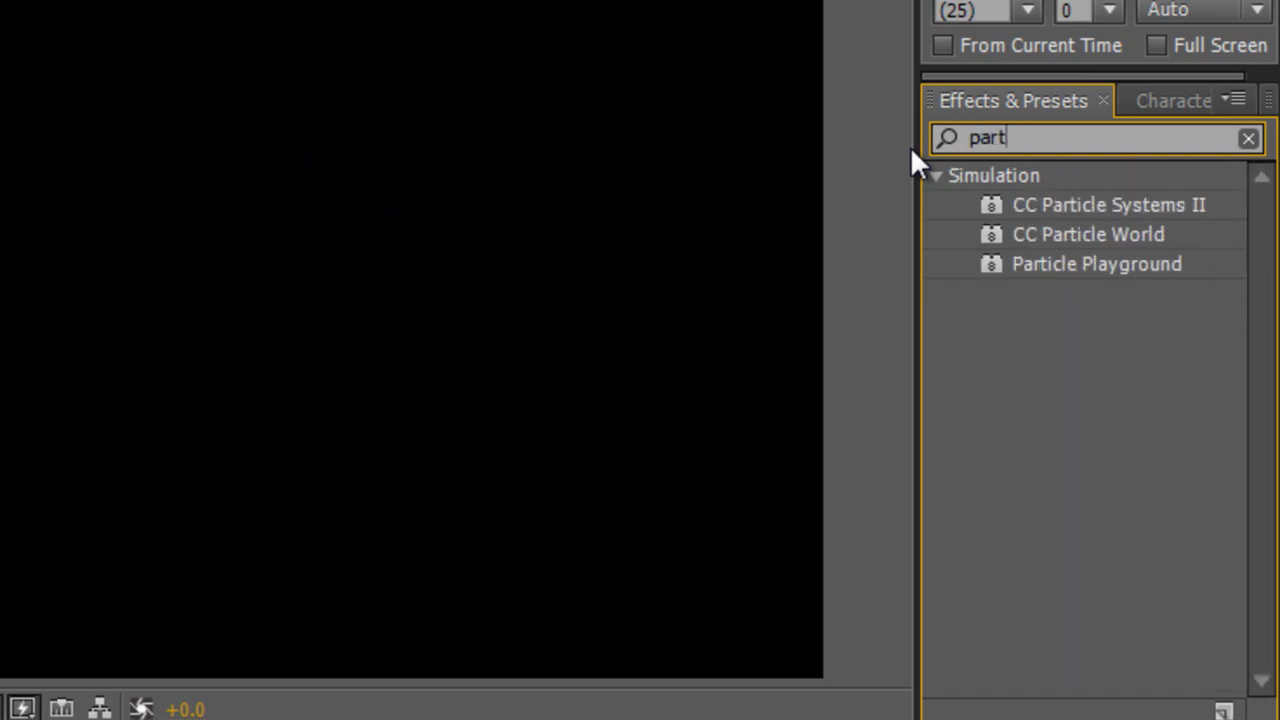
click(1068, 265)
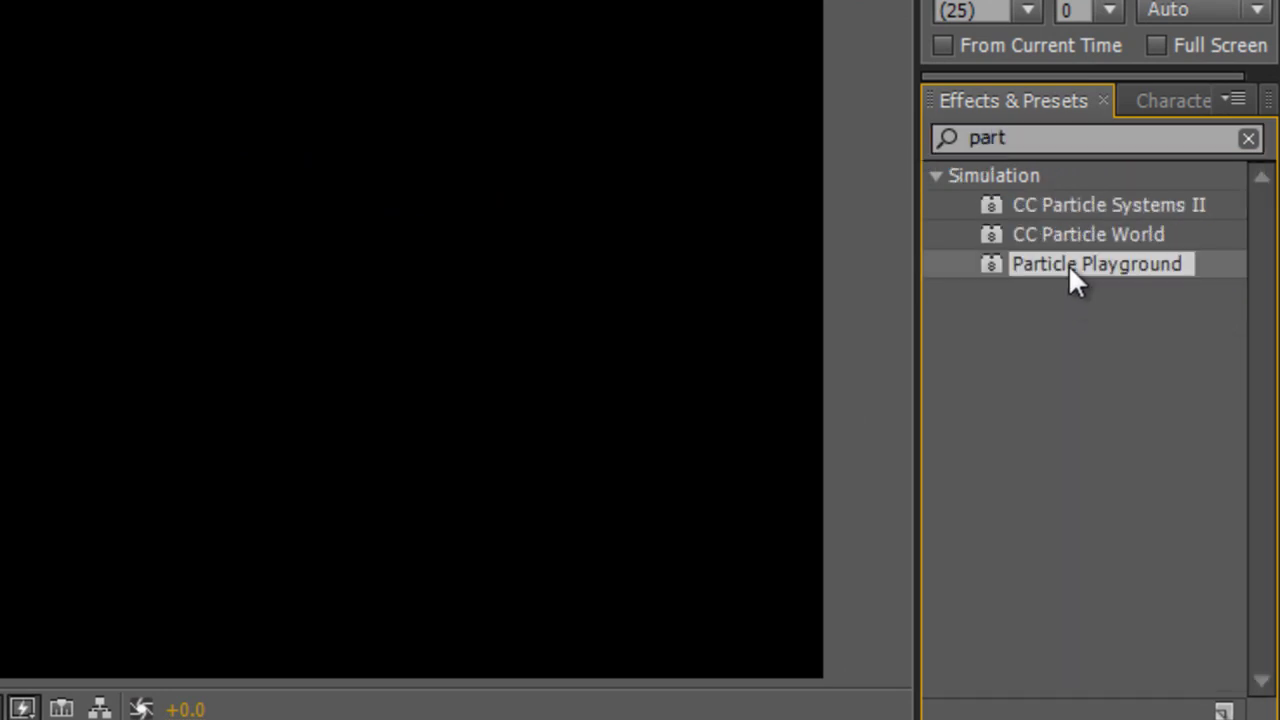
drag(1068, 264, 0, 719)
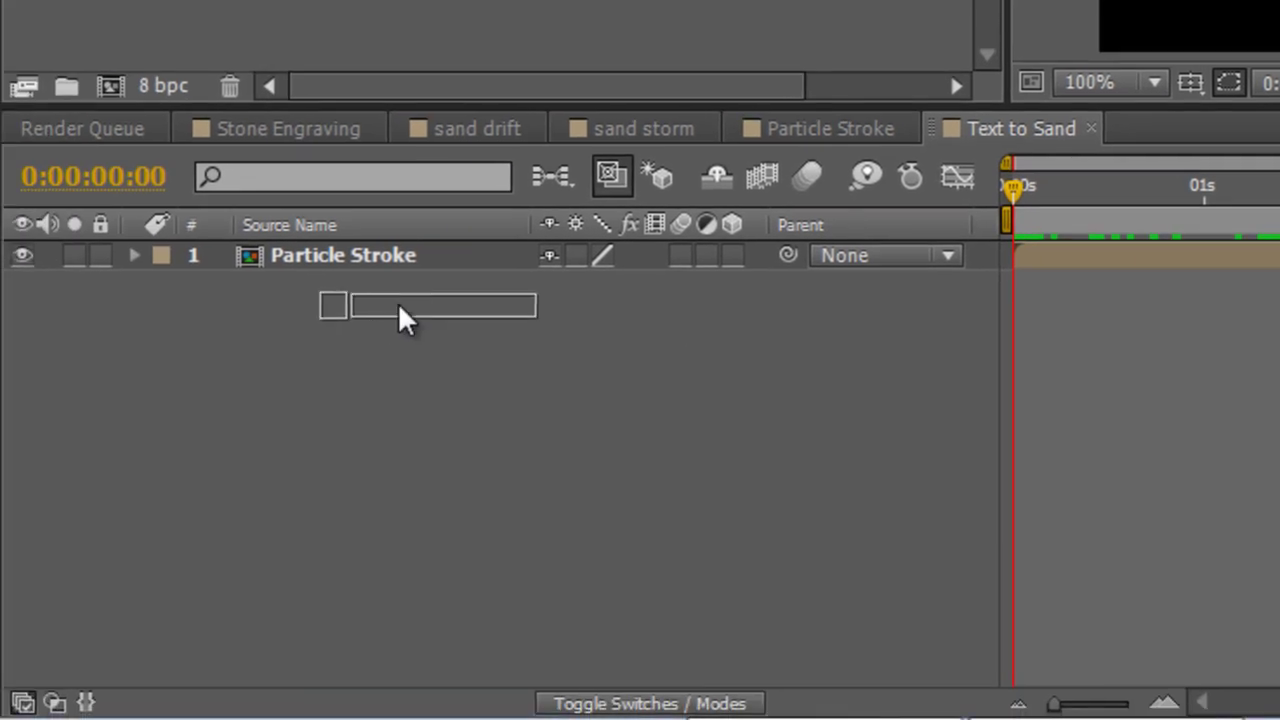
drag(398, 302, 344, 255)
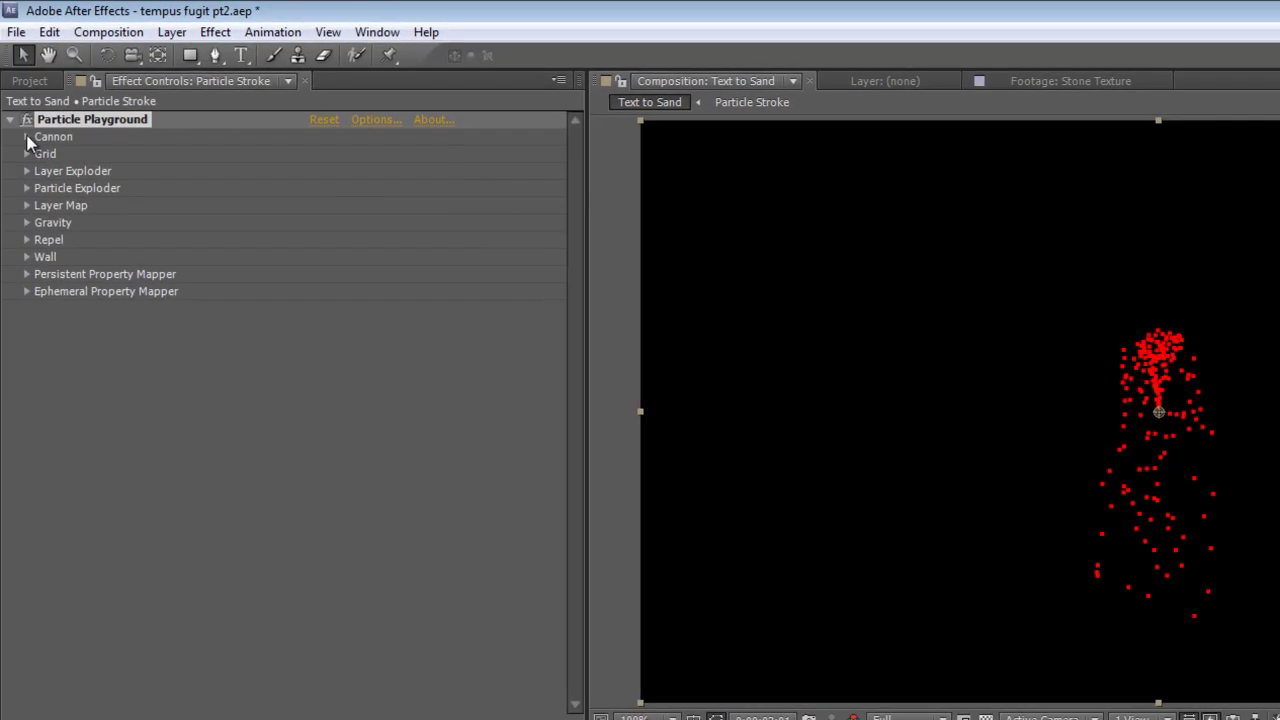
Step: Set the Cannon's Particles Per Second to 0 to stop emission
click(27, 137)
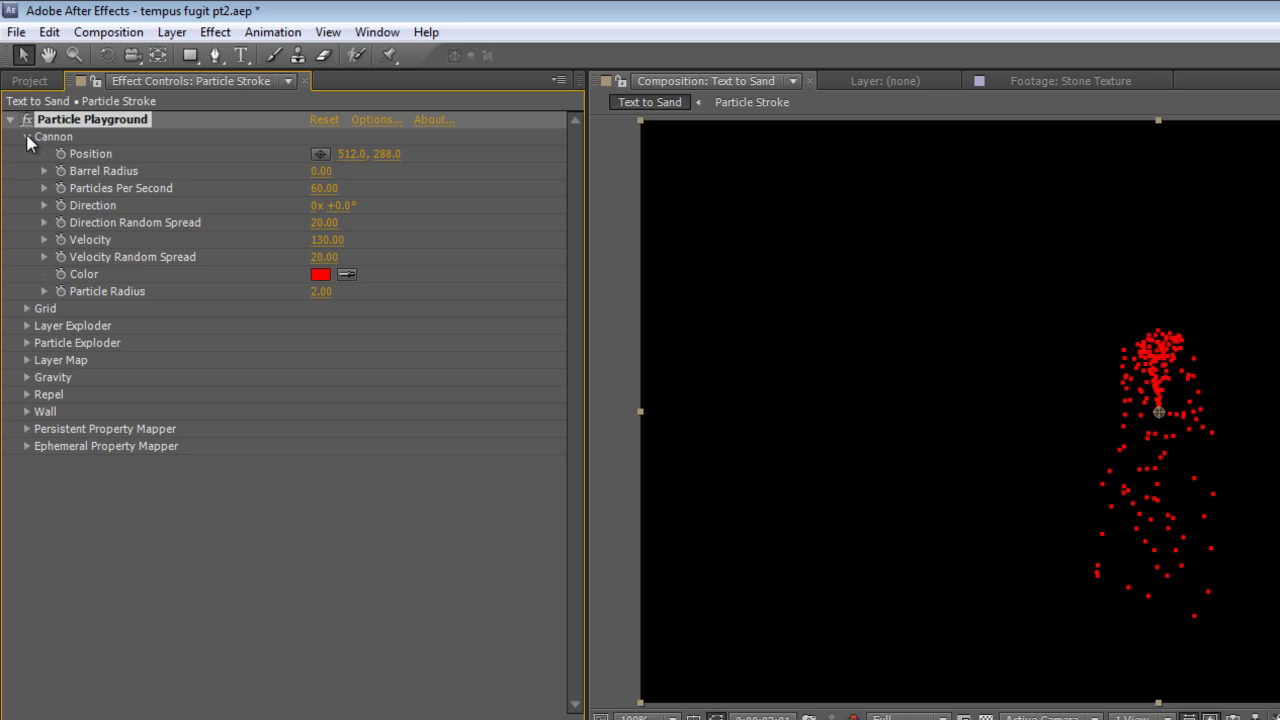
click(318, 189)
text(0)
key(Return)
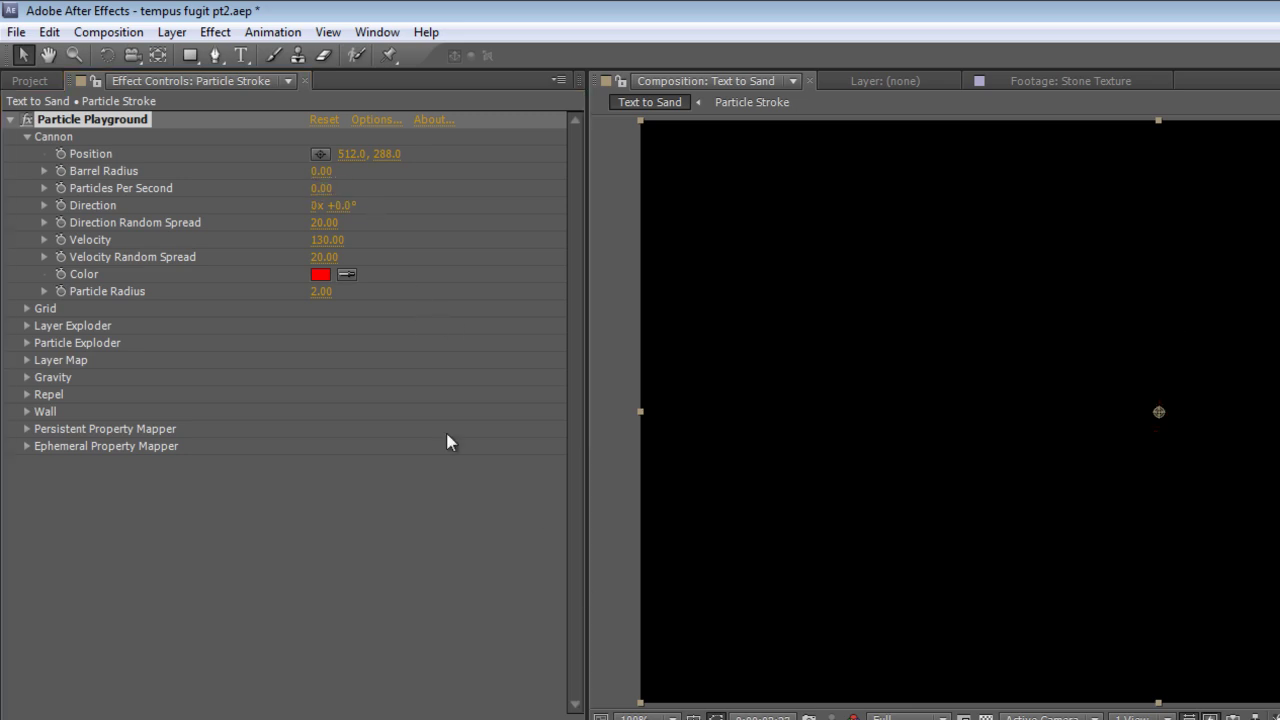
click(27, 136)
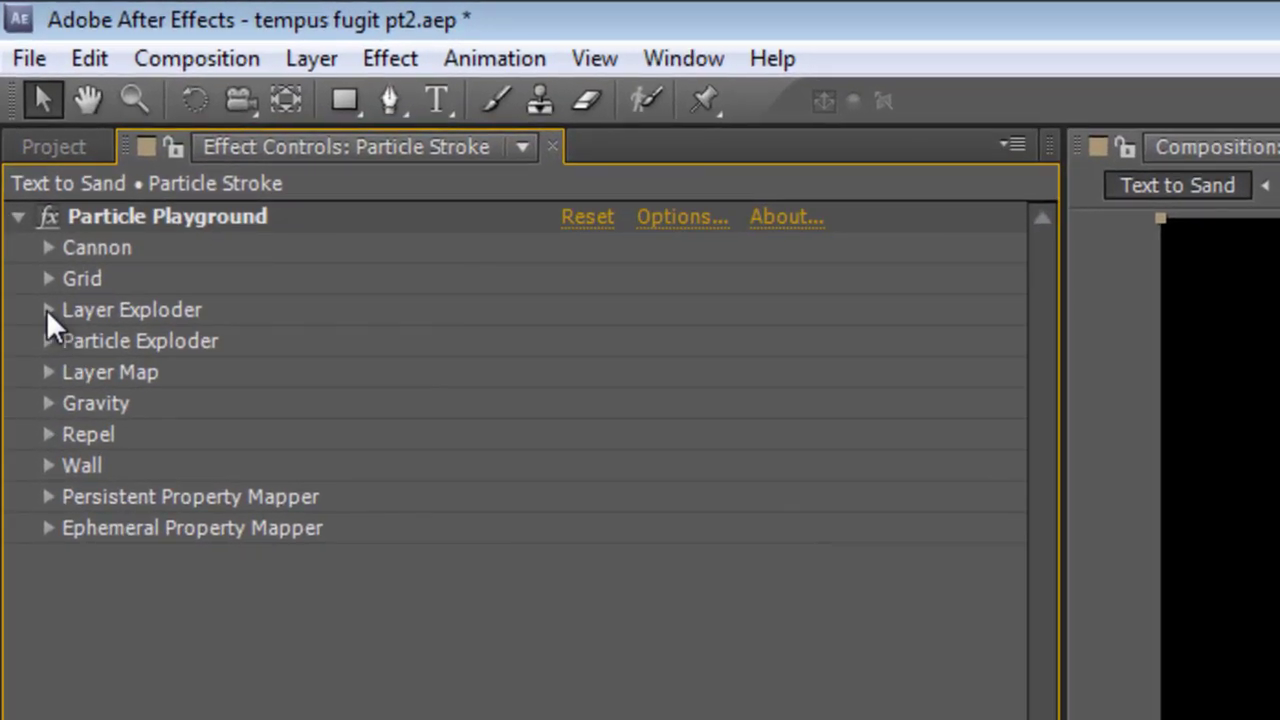
Step: Set Layer Exploder's Explode Layer to Particle Stroke
click(48, 310)
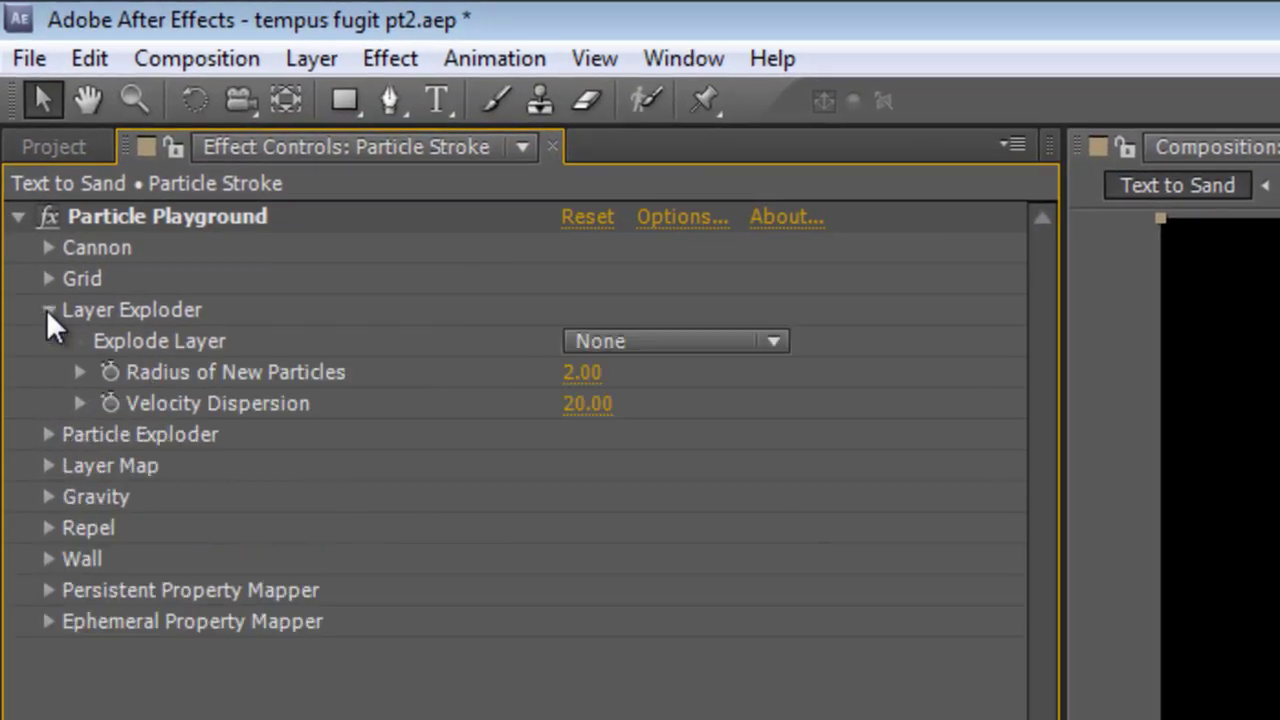
click(690, 340)
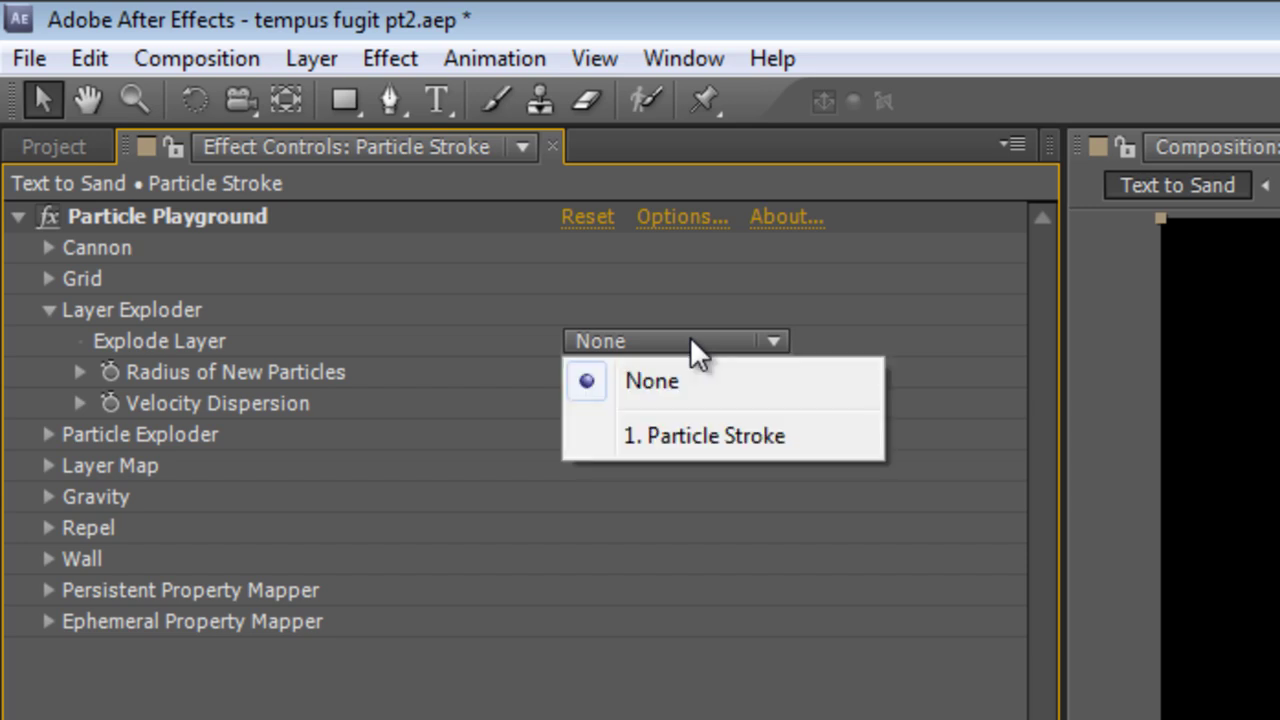
click(719, 436)
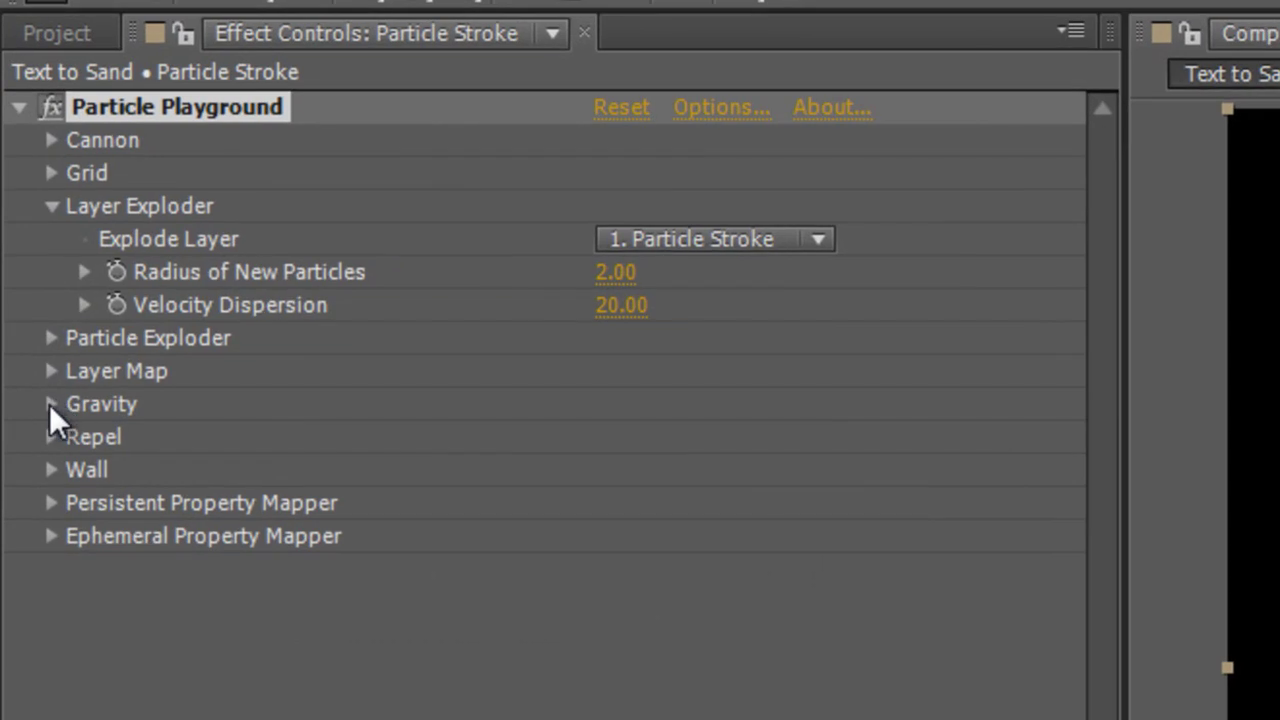
Step: Set gravity Force to 500 and Direction to 125°, then make new particle radius 1.00
click(51, 404)
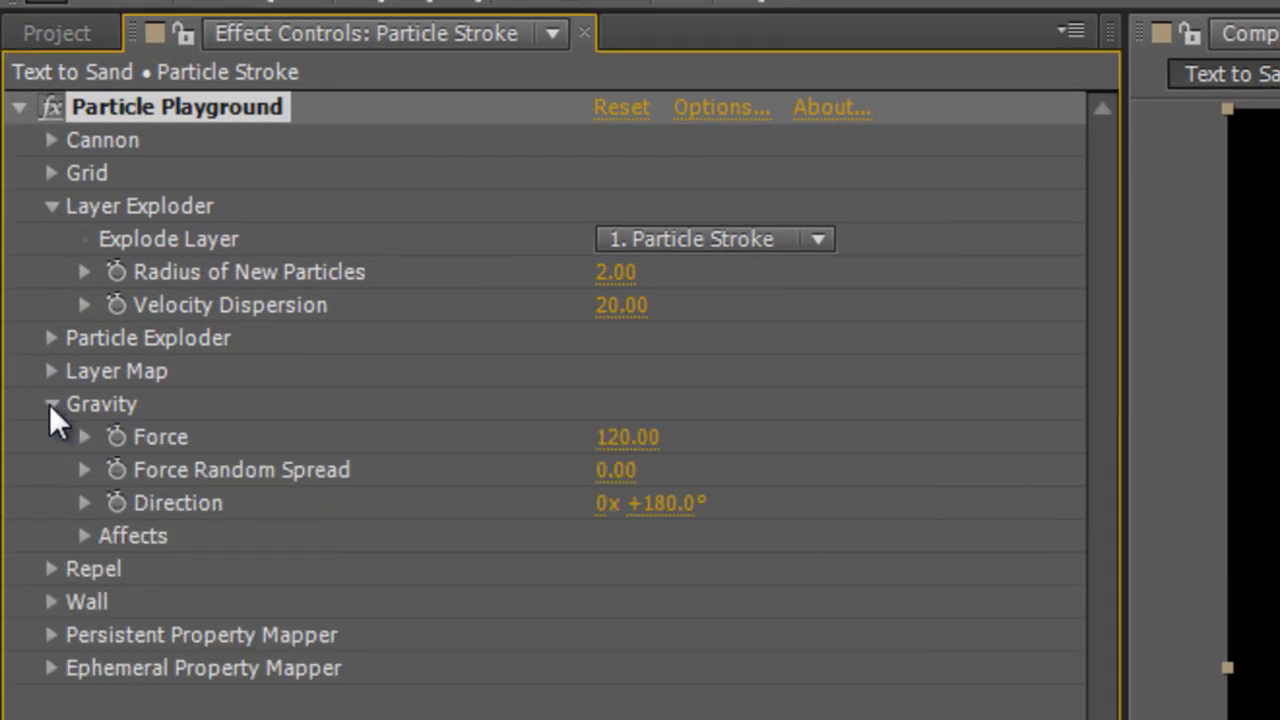
click(622, 440)
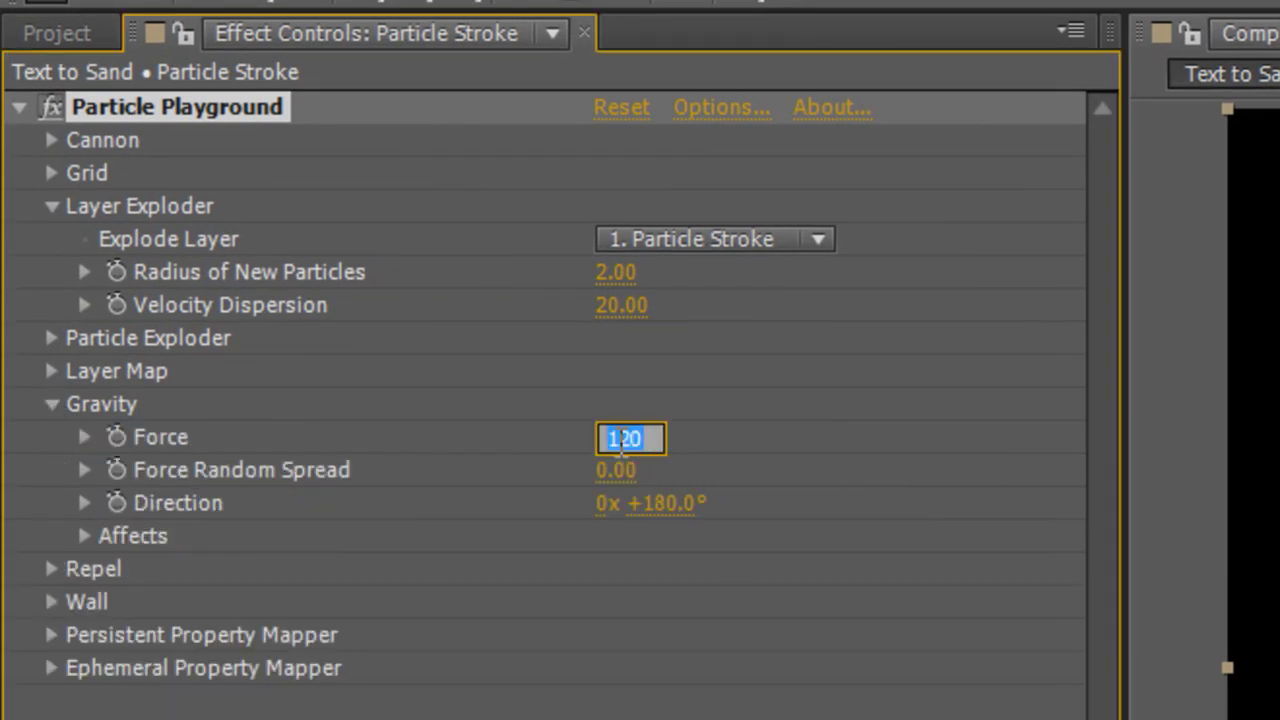
text(500)
click(733, 438)
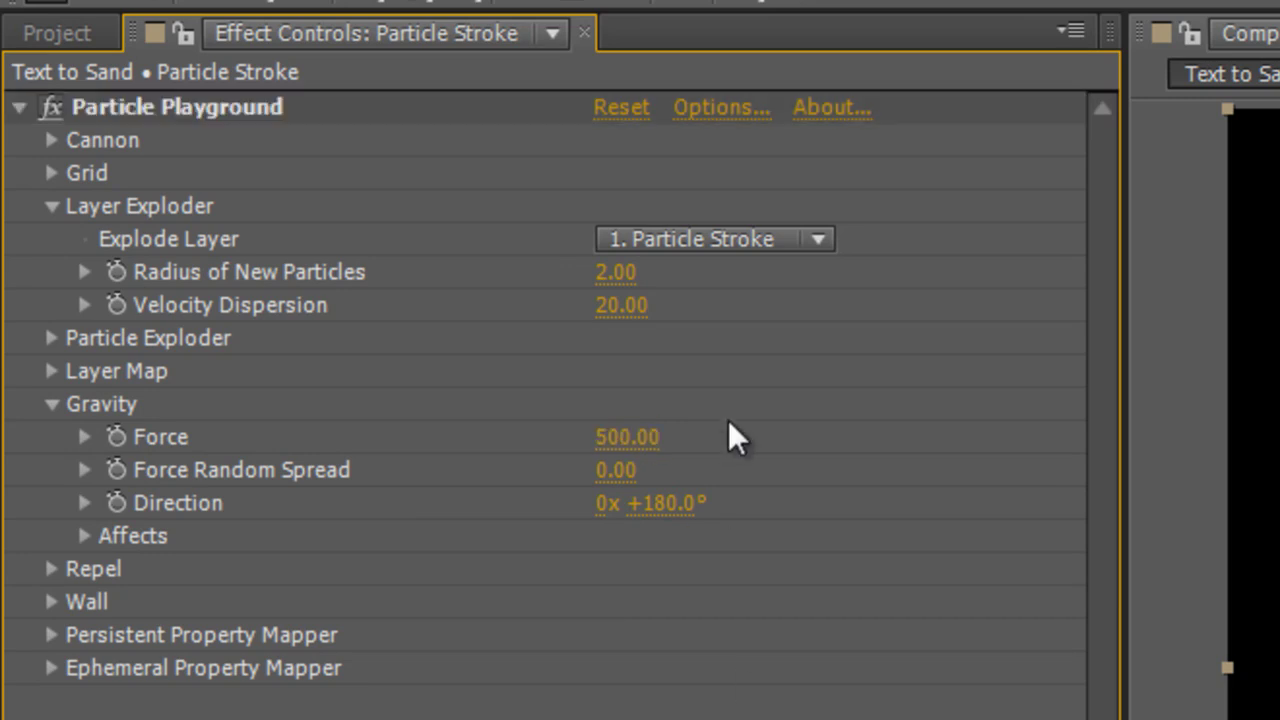
click(655, 504)
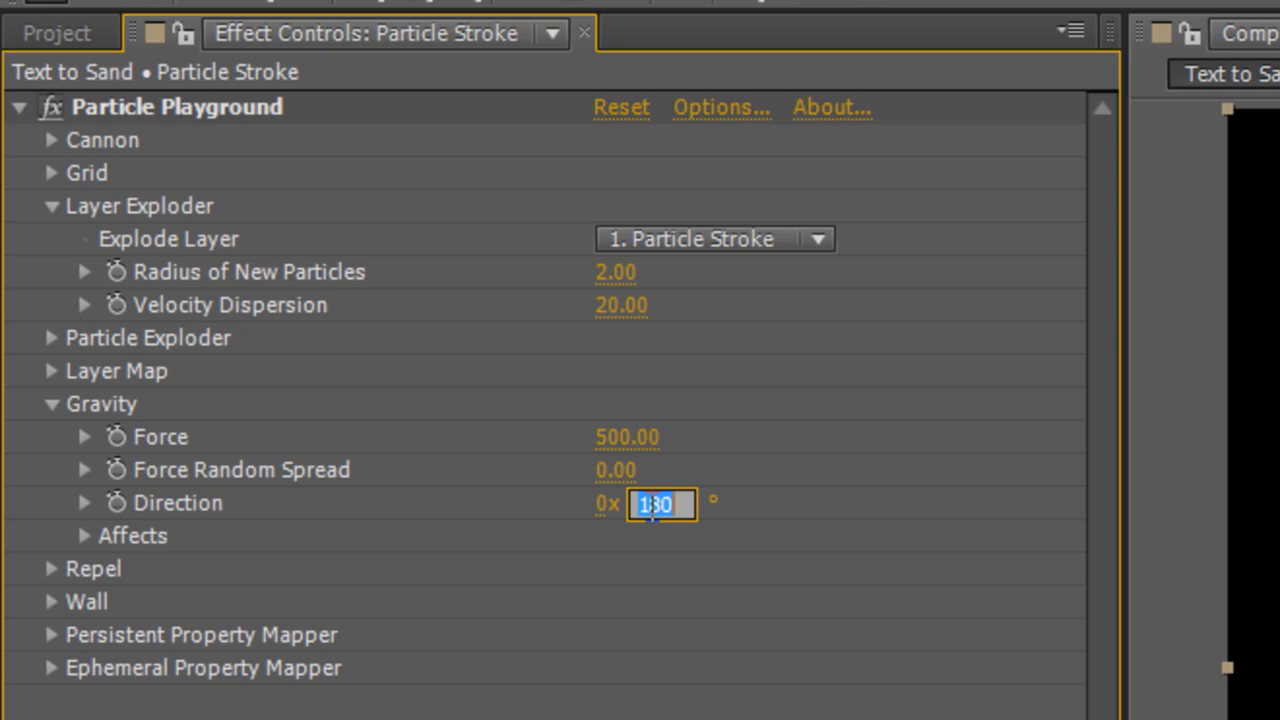
text(125)
key(Return)
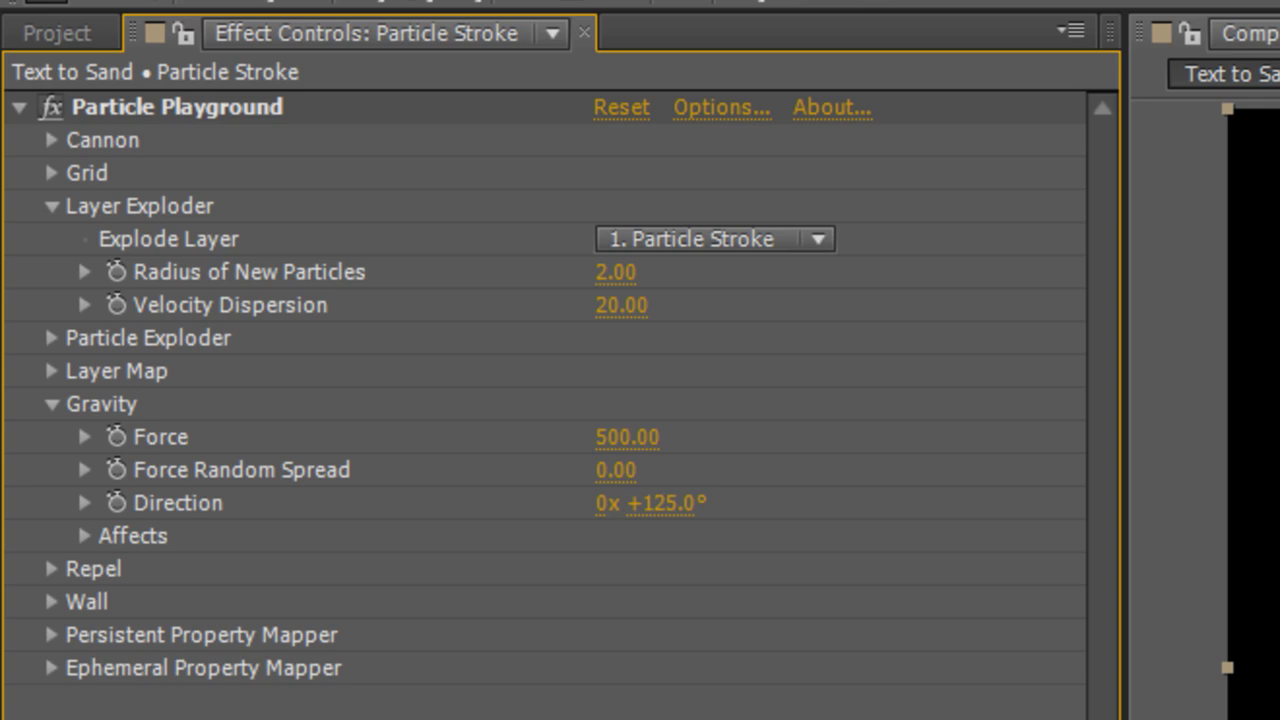
click(603, 276)
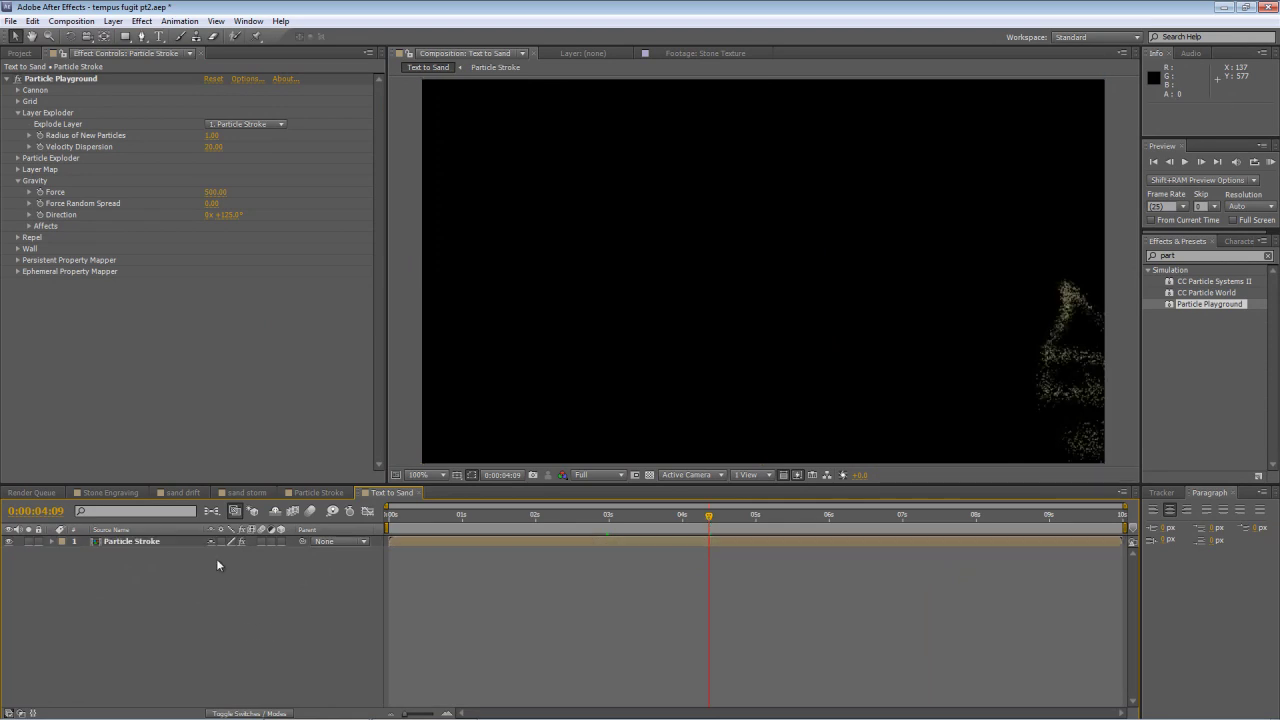
Step: In Stone Engraving, add the Text to Sand comp as layer 2 and preview it
click(110, 492)
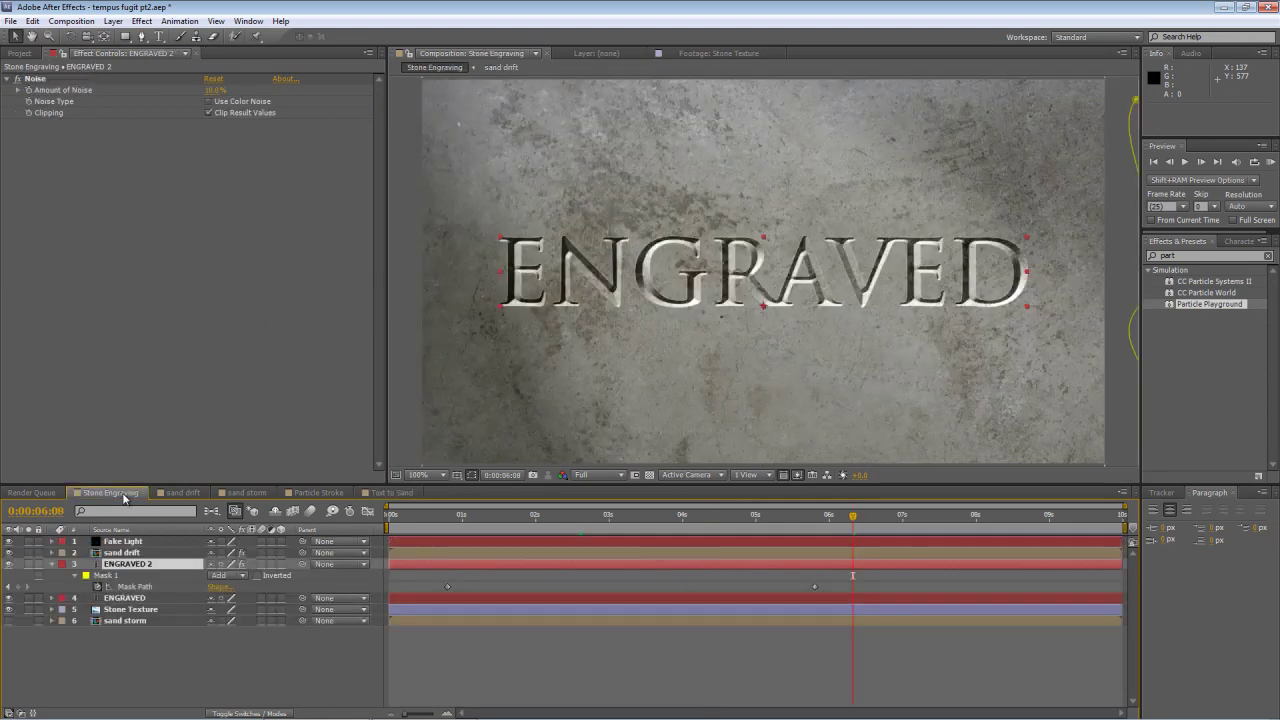
drag(620, 516, 363, 526)
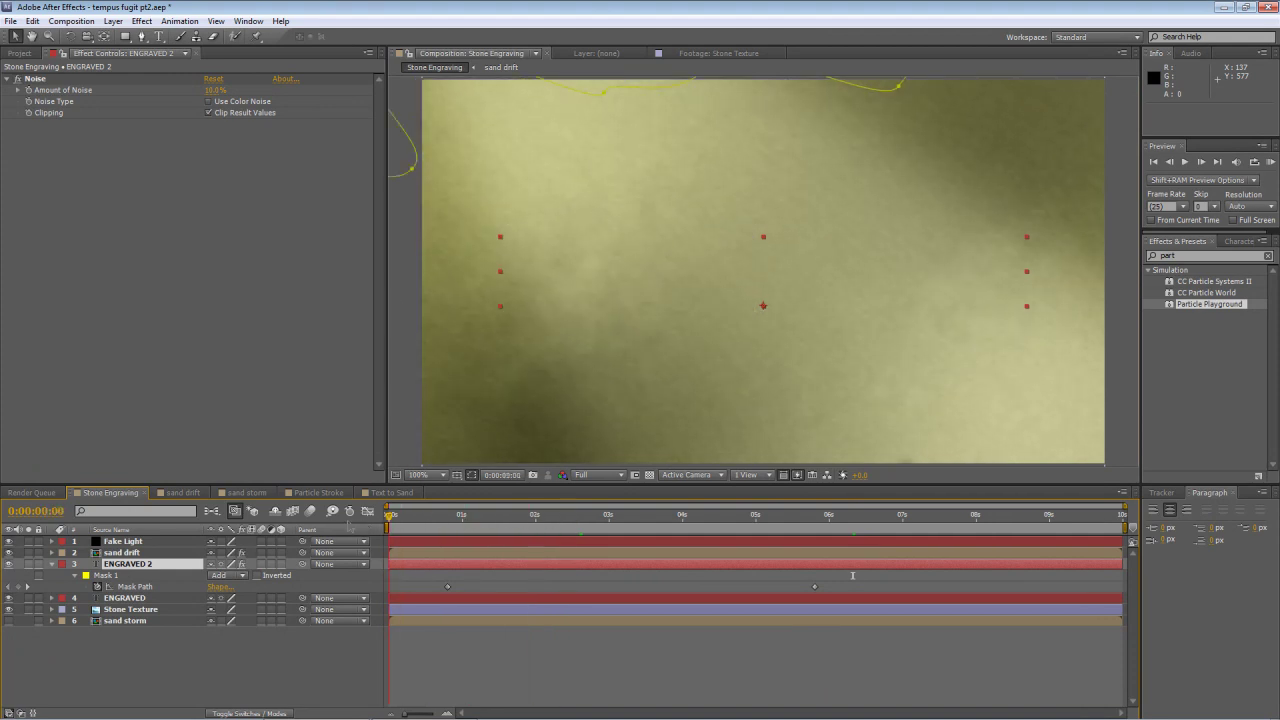
click(19, 53)
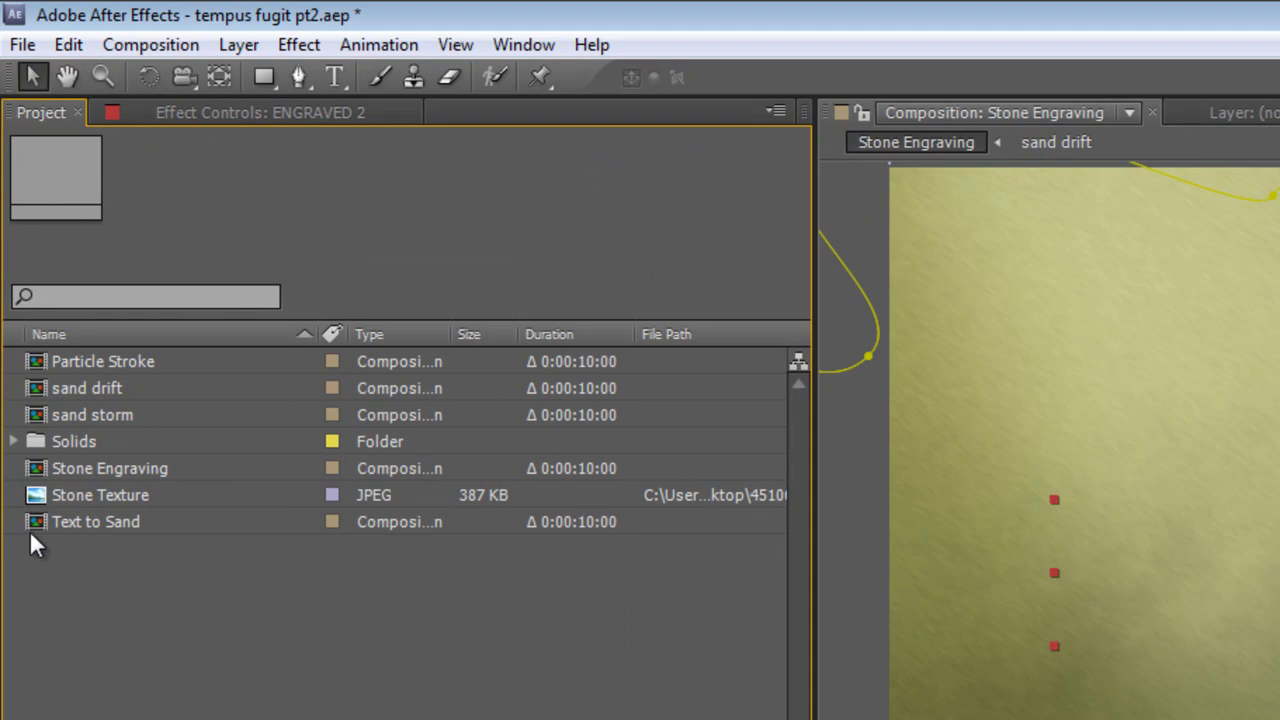
drag(31, 528, 121, 359)
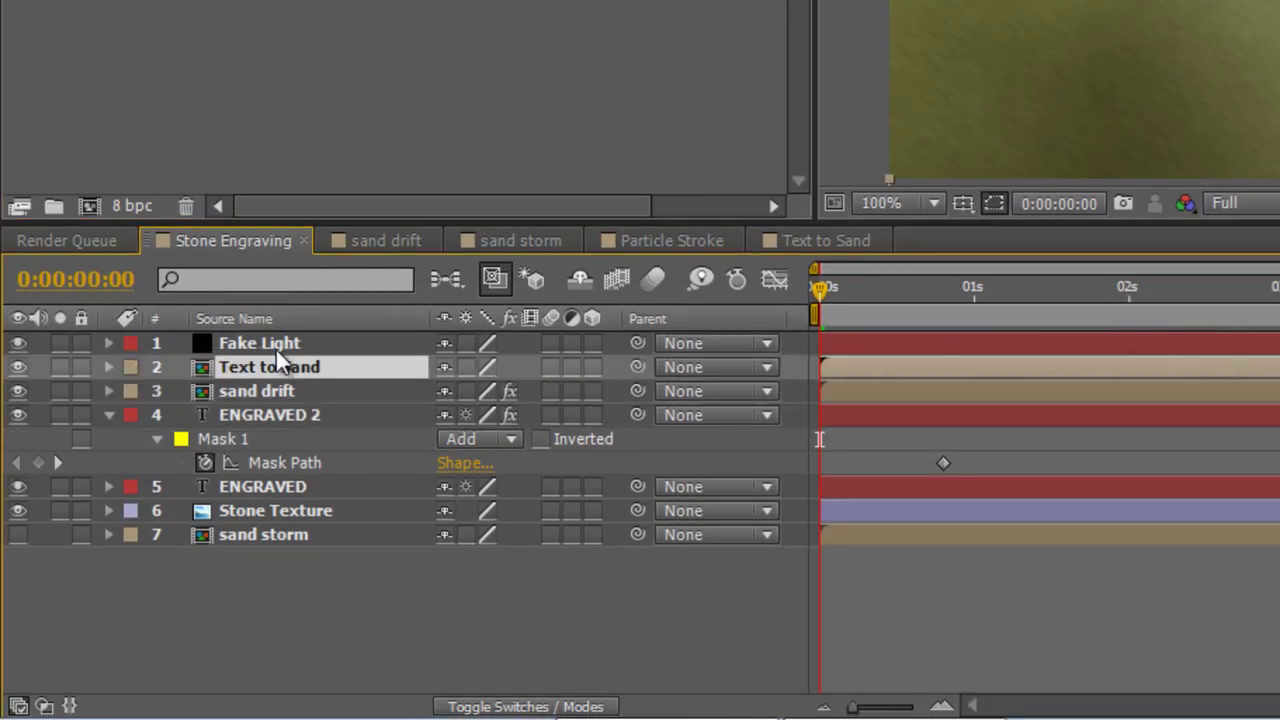
key(space)
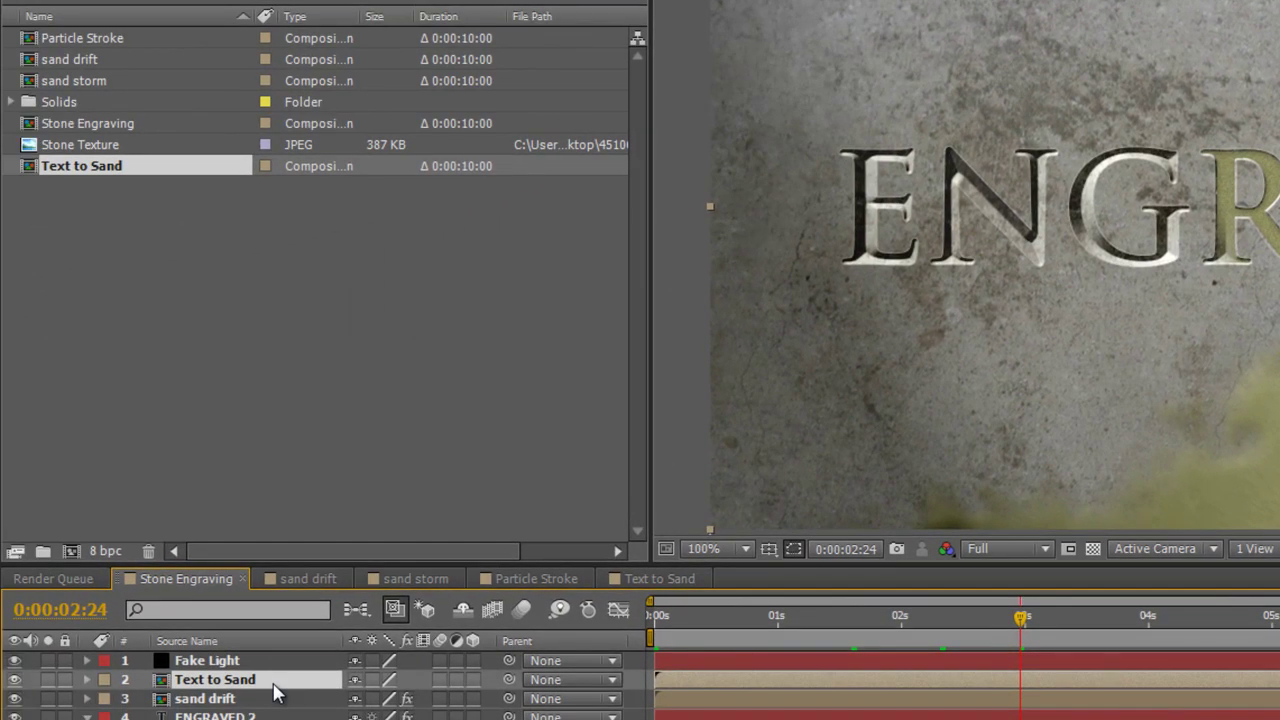
Step: Add a Drop Shadow layer style to Text to Sand with 50% opacity
right_click(275, 688)
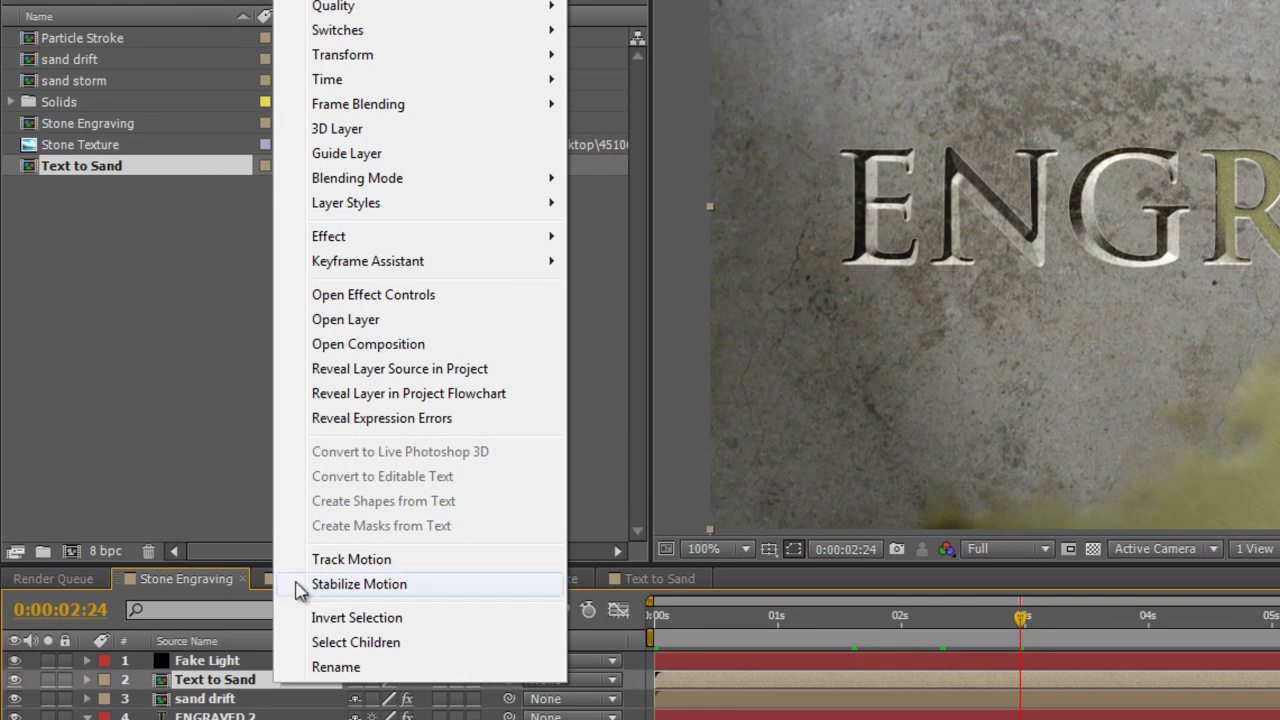
mouse_move(490, 212)
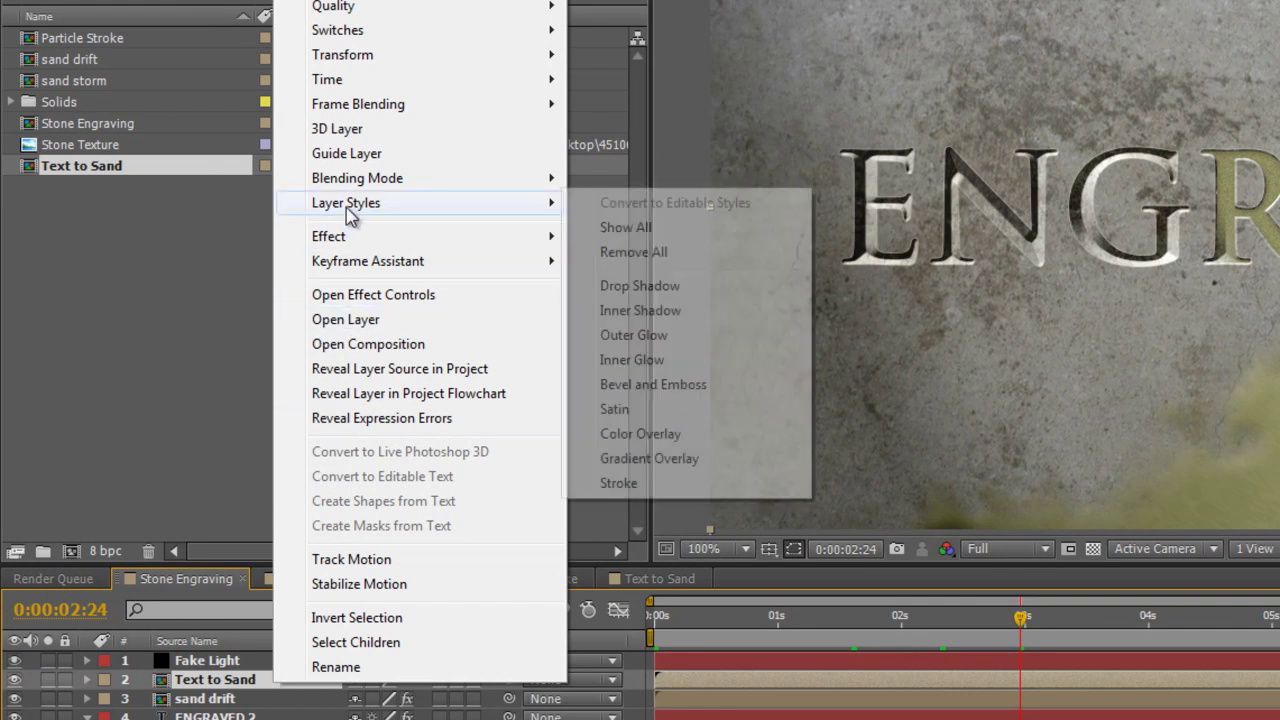
click(640, 286)
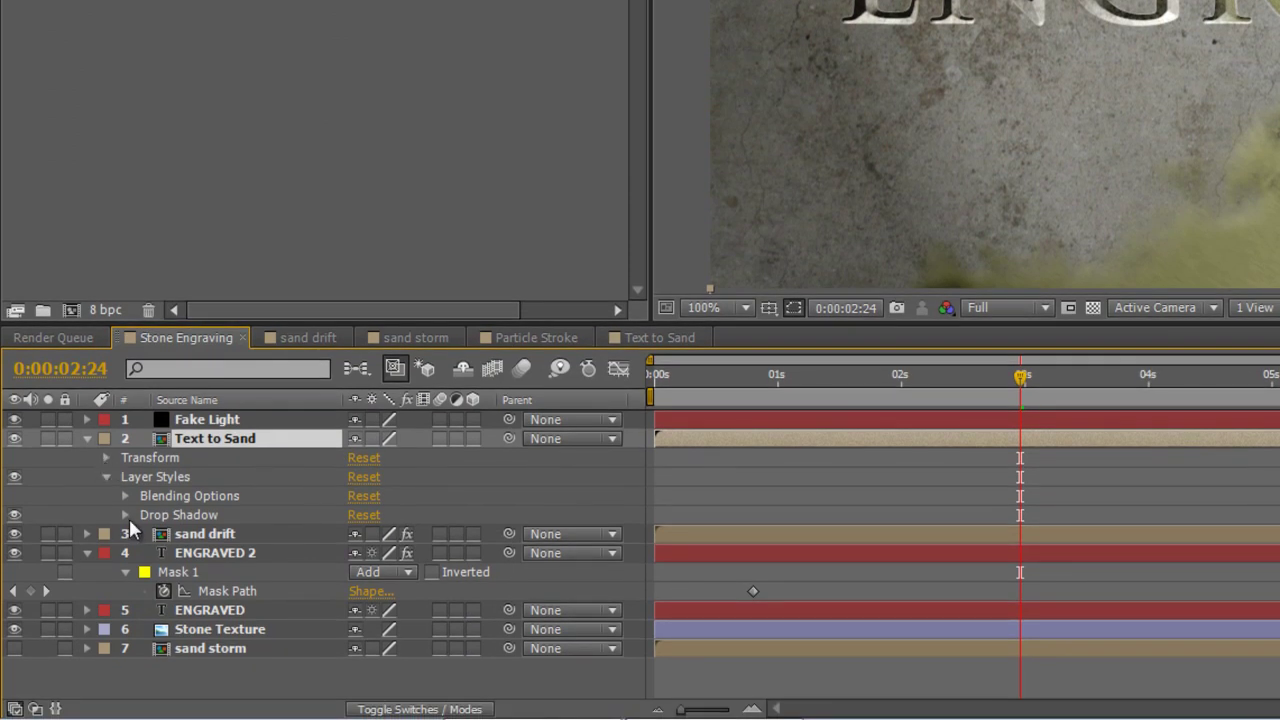
click(122, 514)
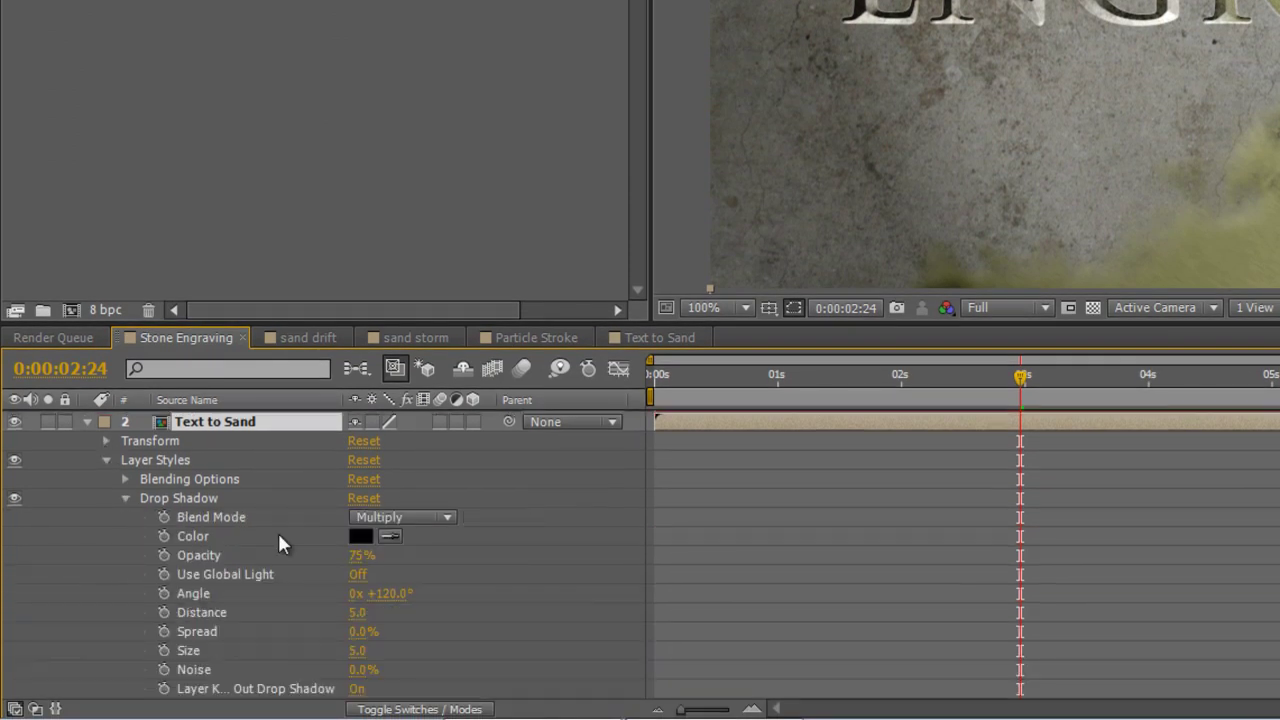
click(358, 556)
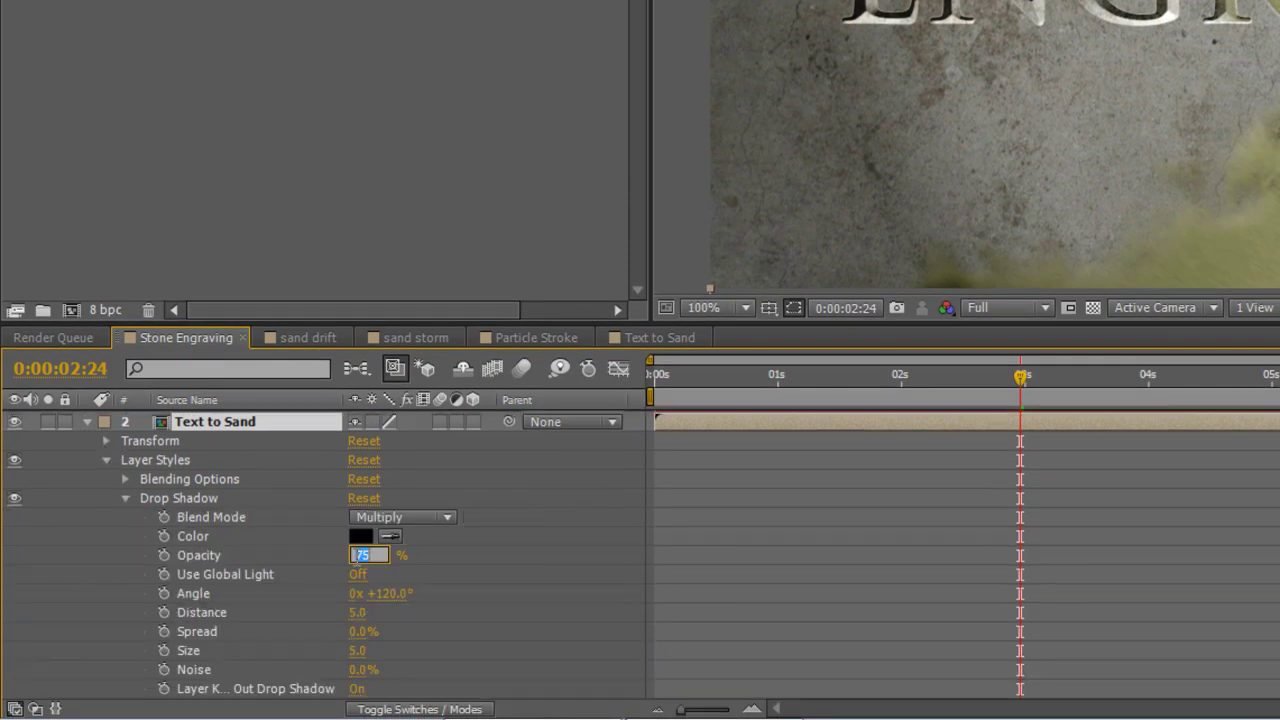
click(498, 566)
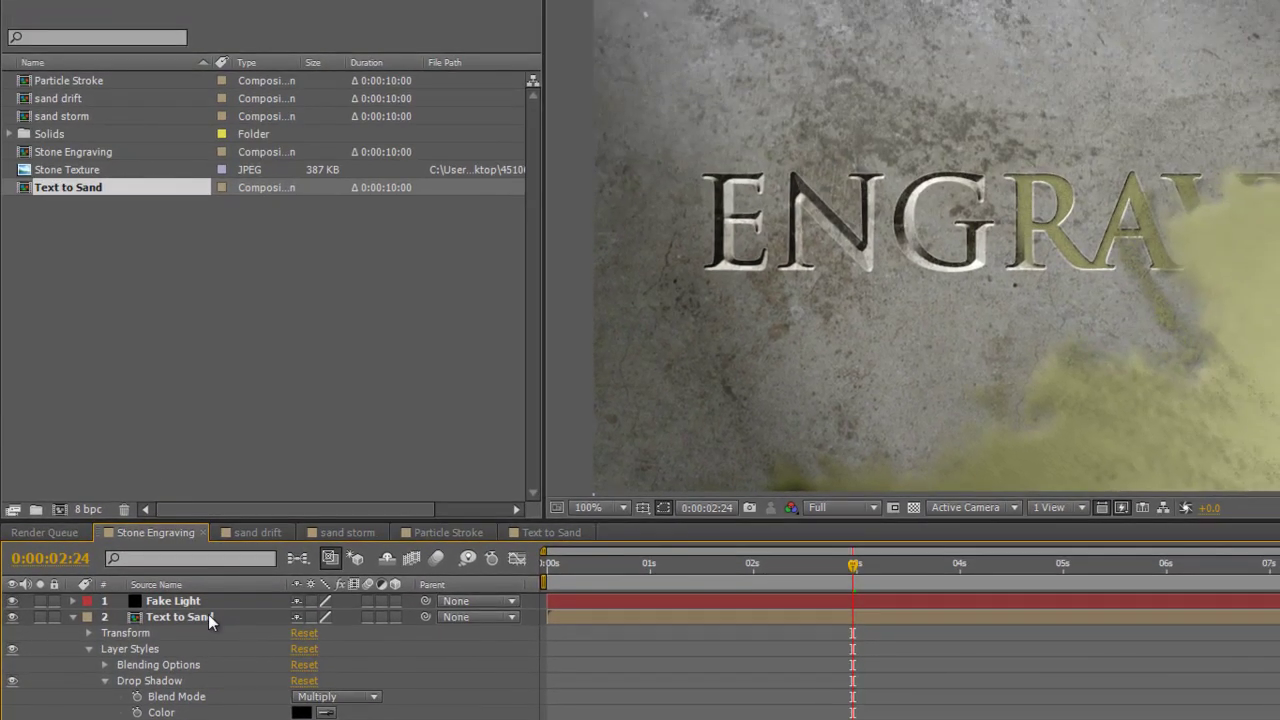
Step: Set the Text to Sand layer's blending mode to Soft Light and return to the start
right_click(248, 421)
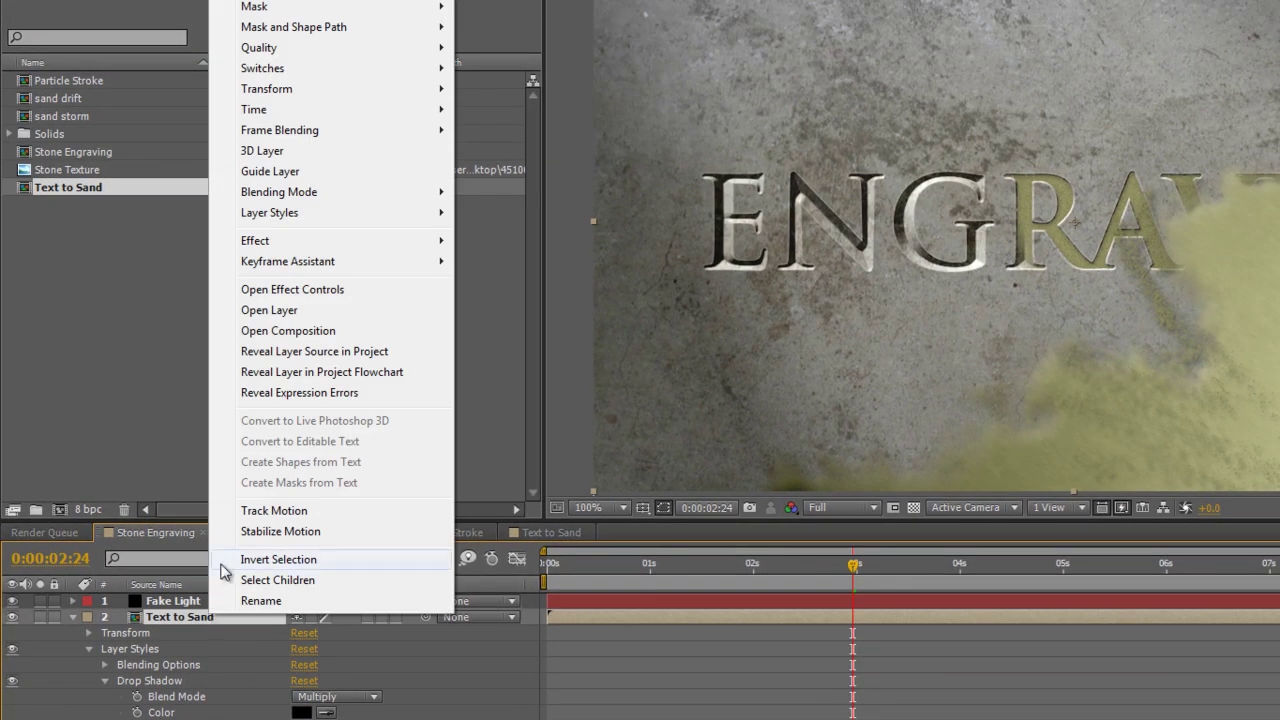
mouse_move(299, 194)
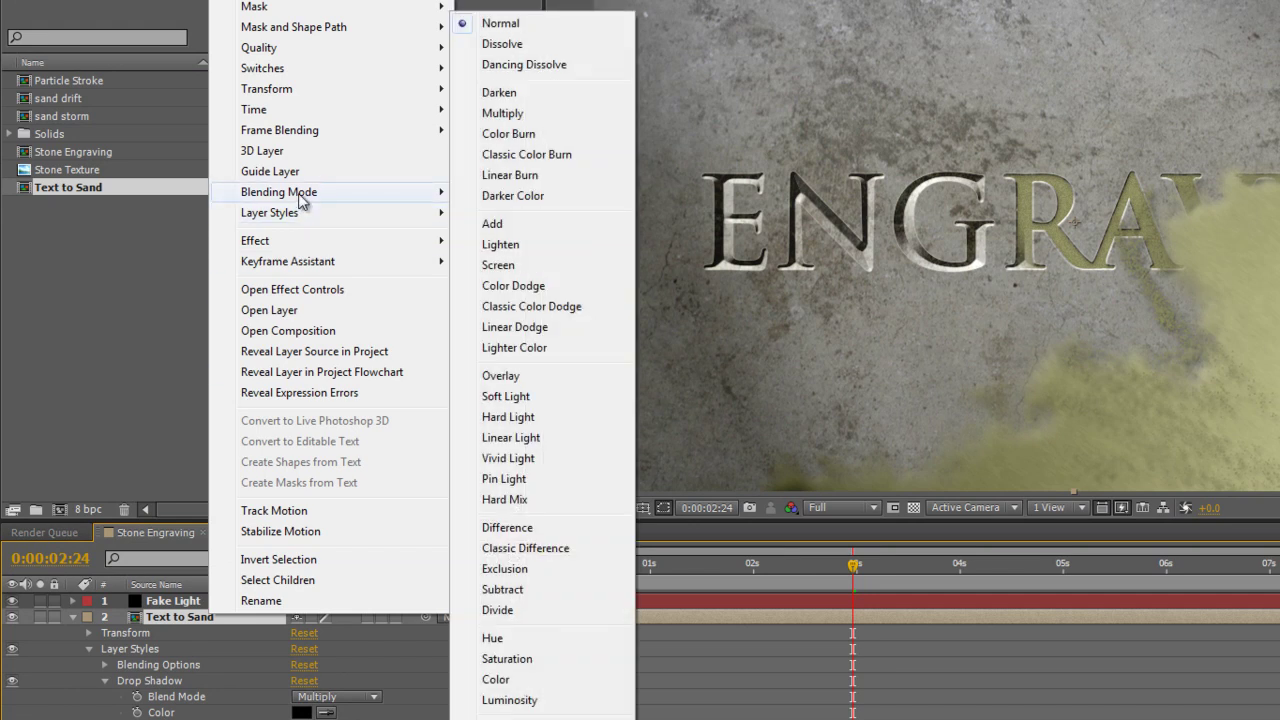
click(541, 397)
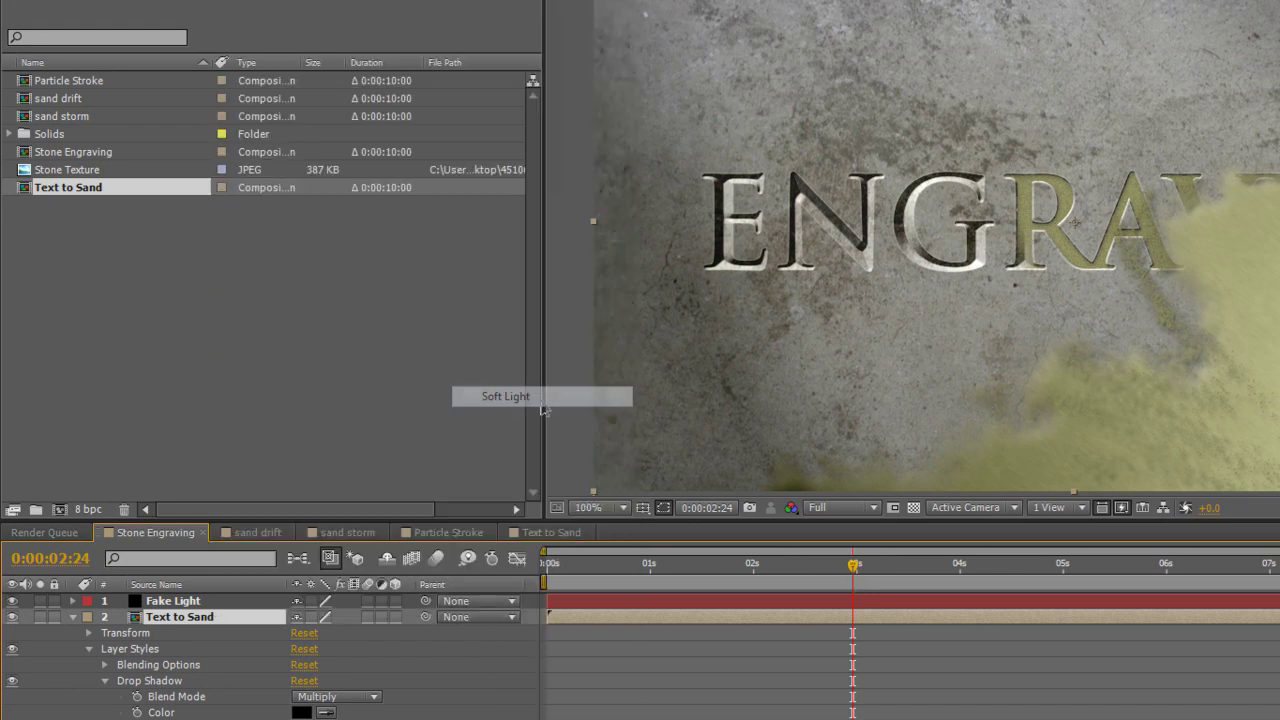
click(456, 684)
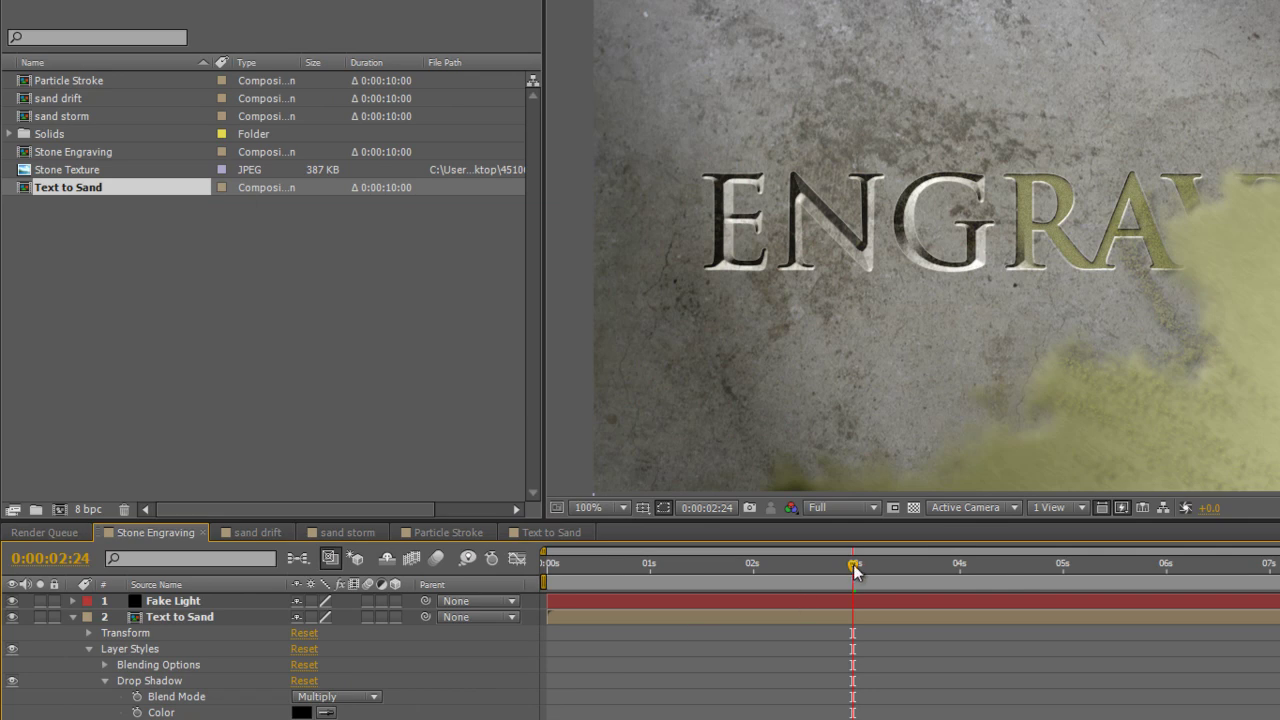
click(548, 580)
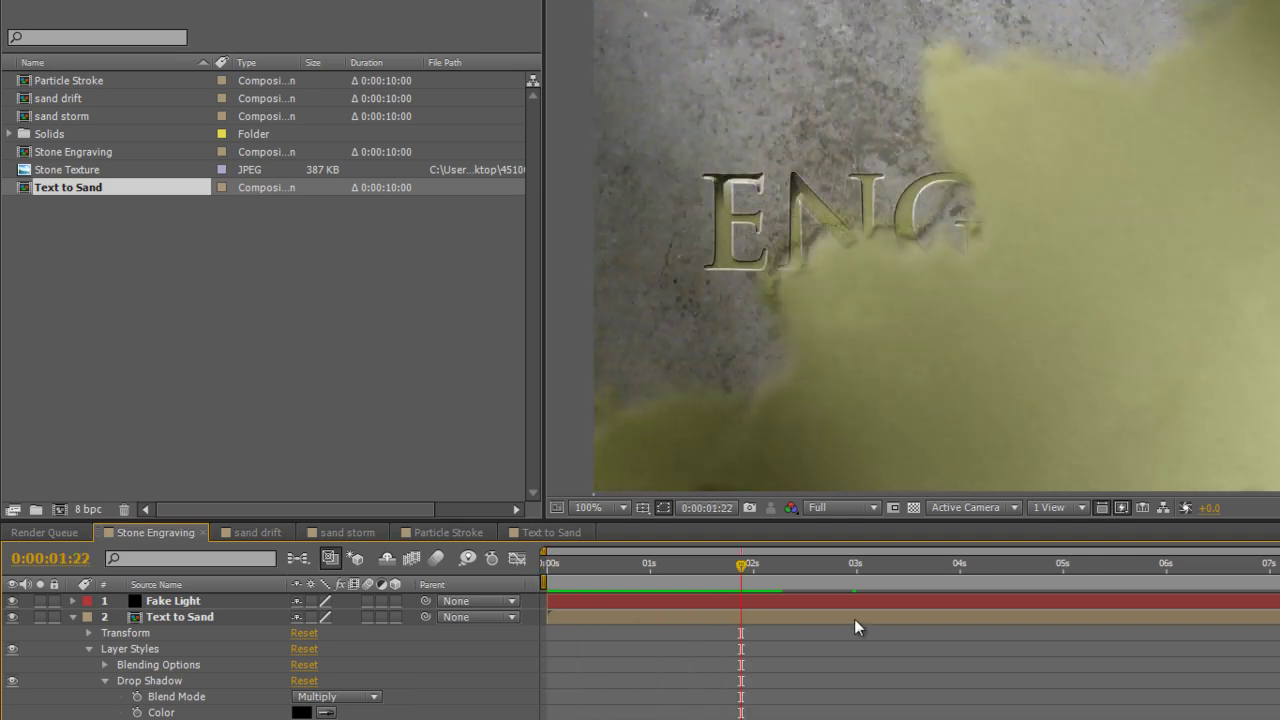
click(796, 614)
drag(587, 564, 840, 580)
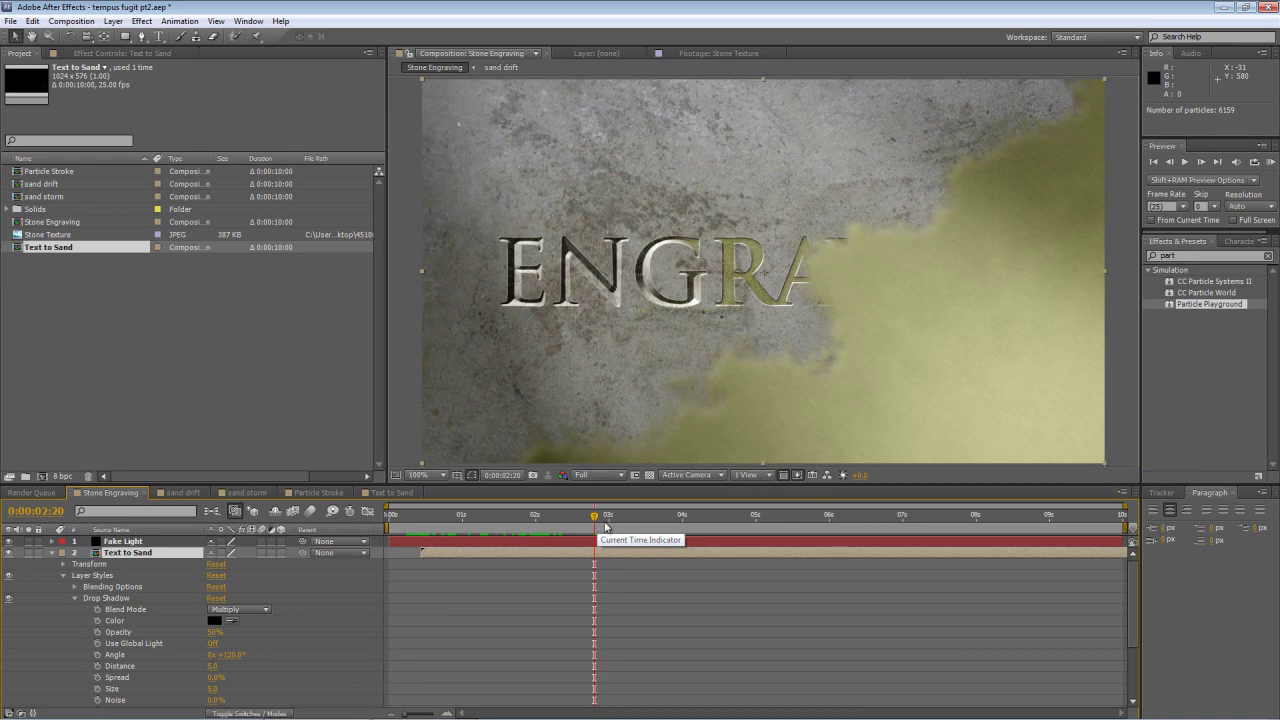
drag(604, 527, 676, 520)
Step: Add a new Adjustment Layer on top of the Stone Engraving comp
click(52, 552)
click(94, 631)
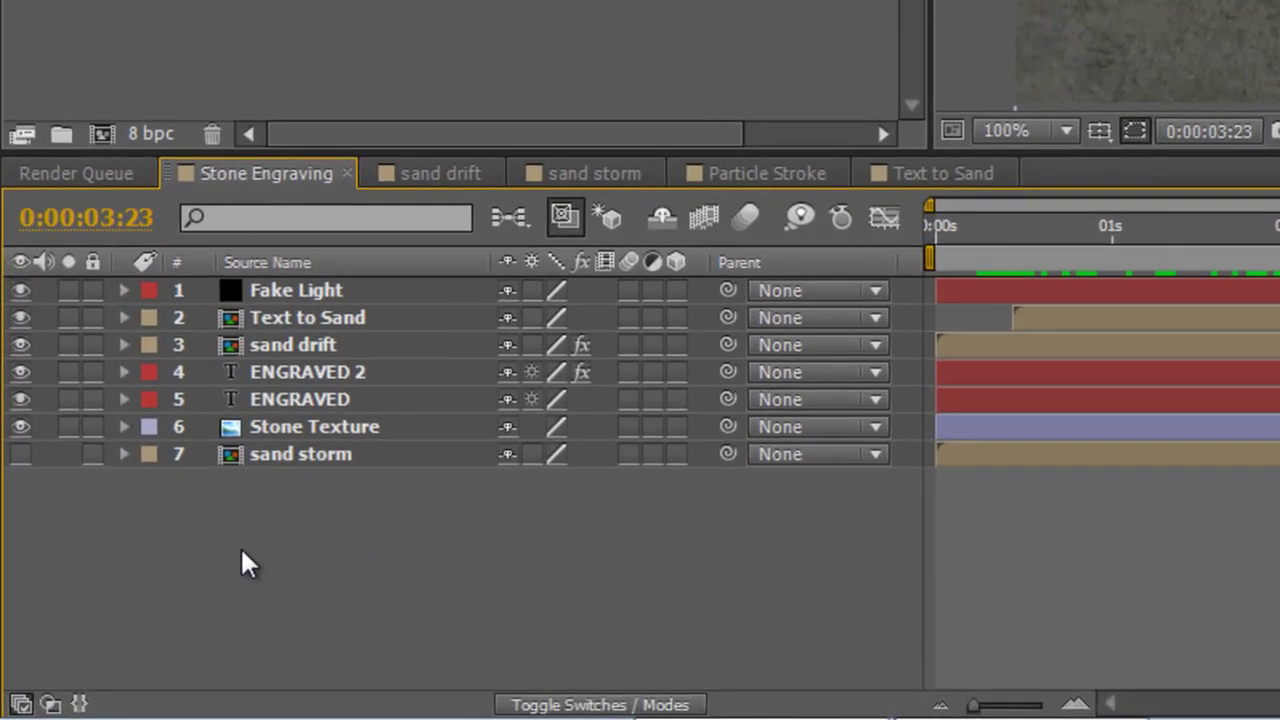
right_click(172, 609)
mouse_move(323, 246)
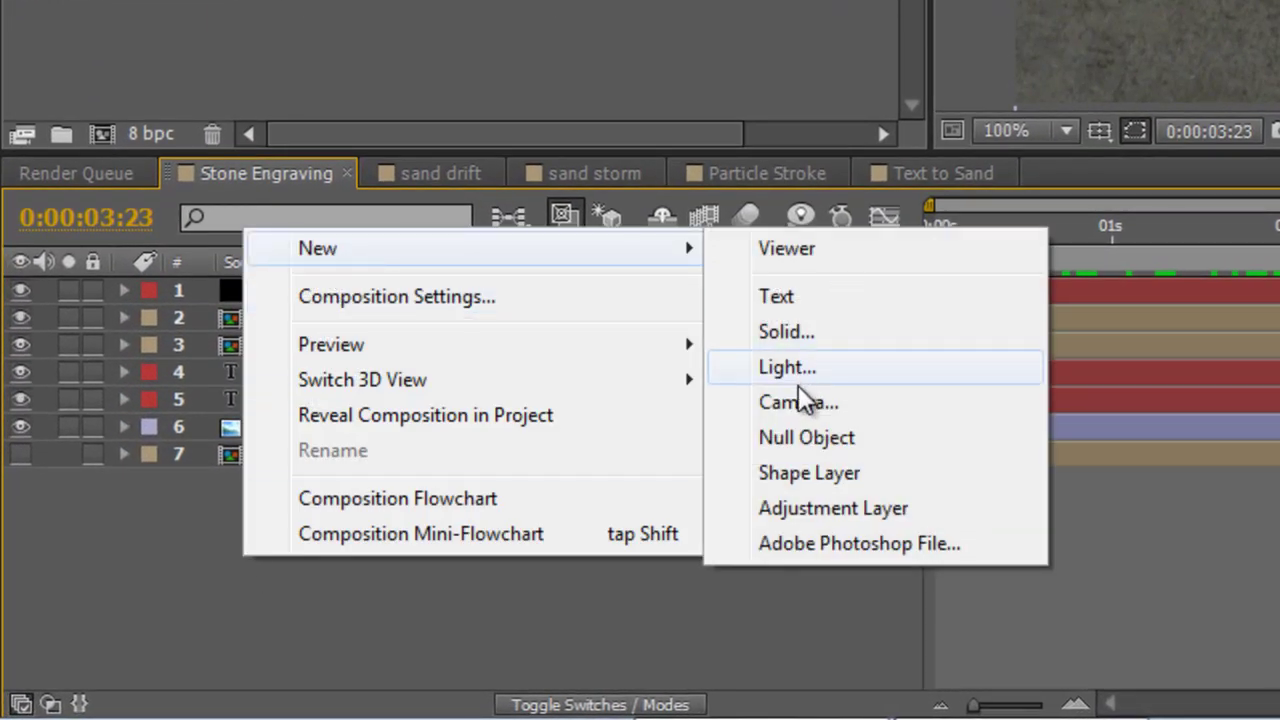
click(820, 507)
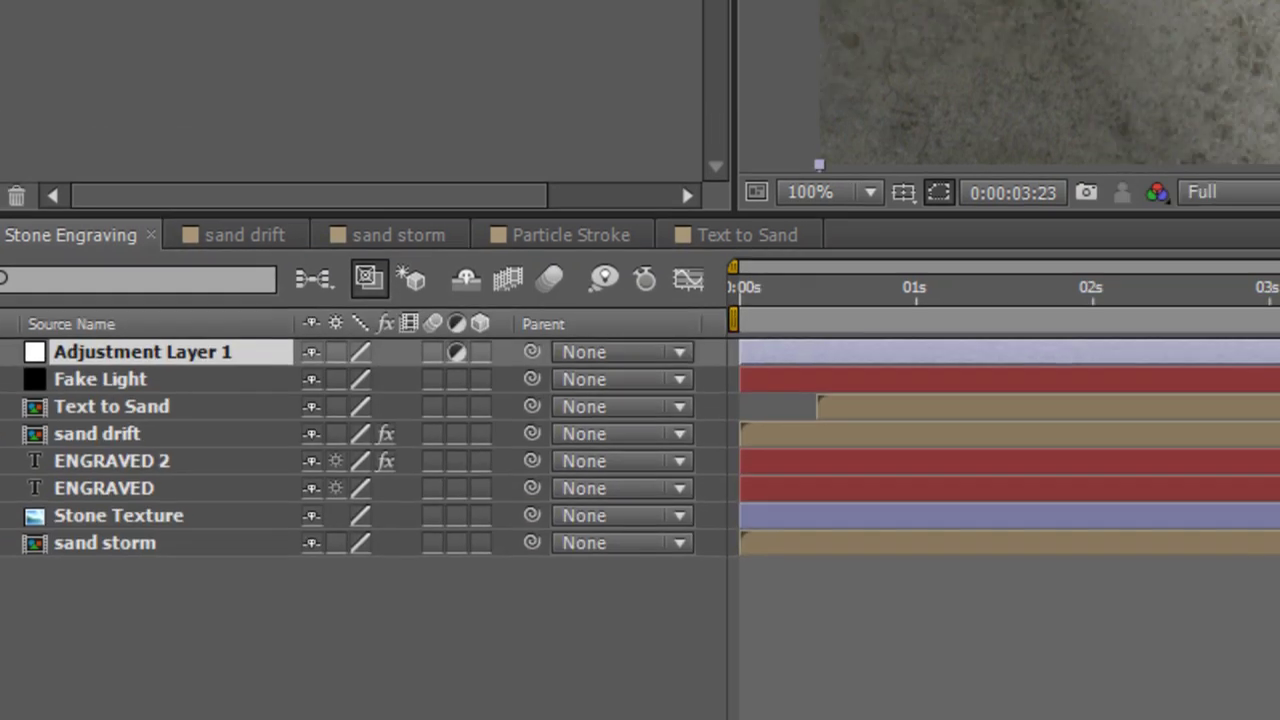
Step: Apply Curves to the adjustment layer and bend the RGB curve into an S
click(1190, 106)
text(curve)
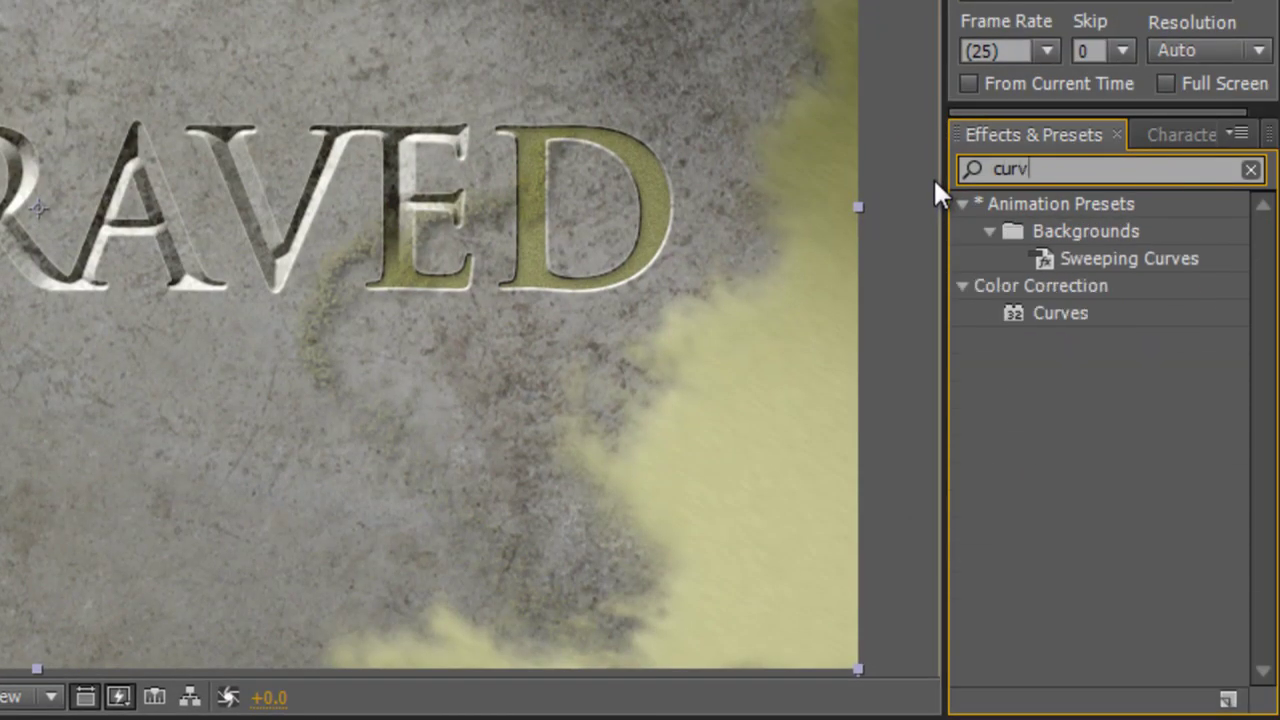
text(s)
drag(1060, 313, 440, 296)
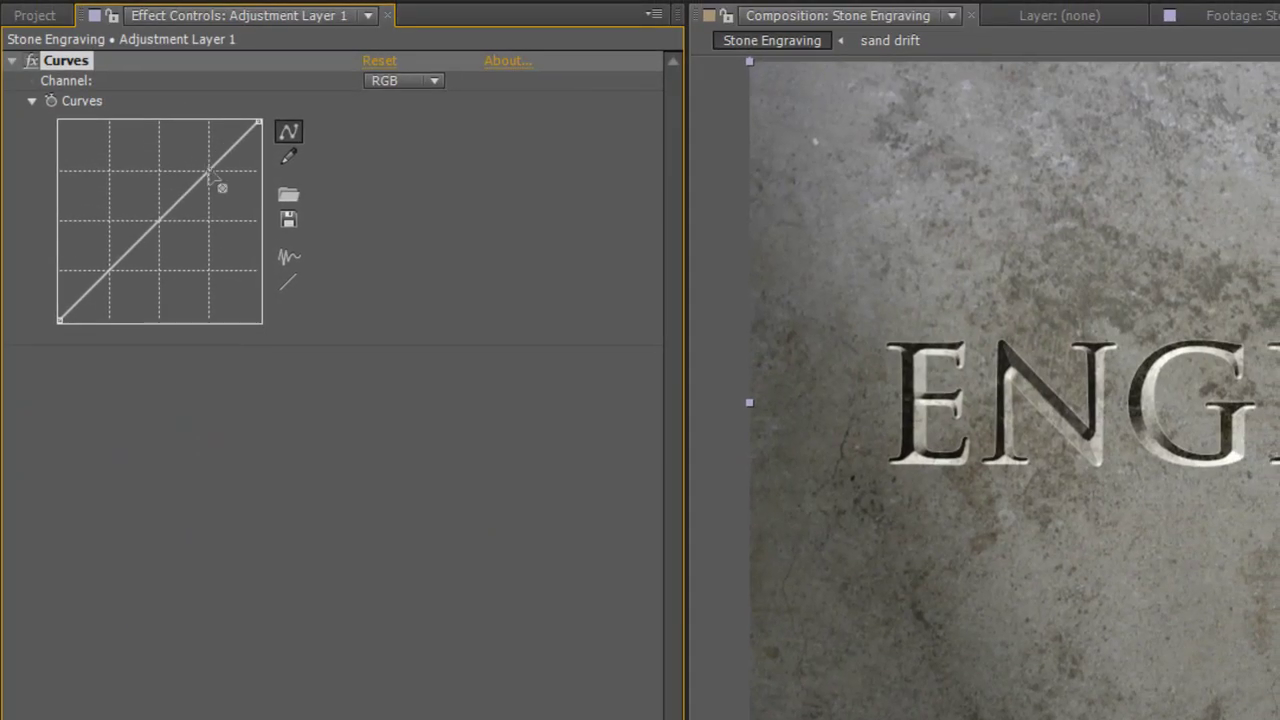
drag(210, 175, 177, 200)
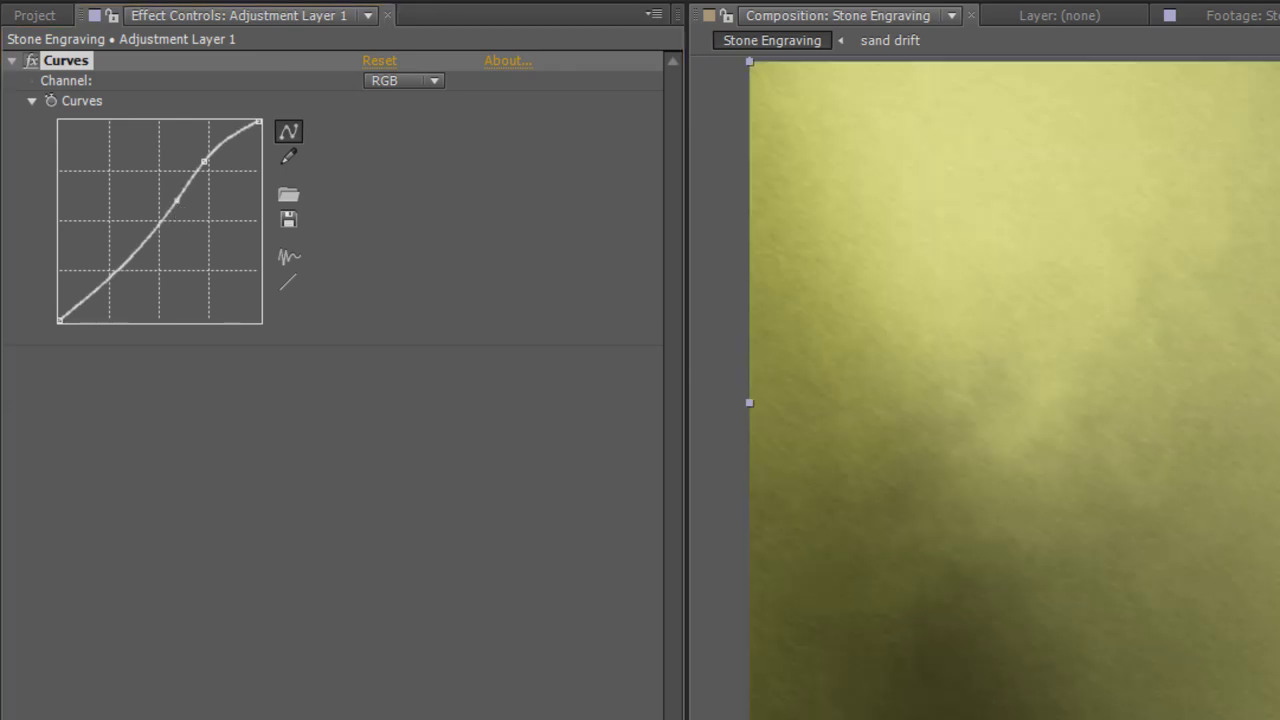